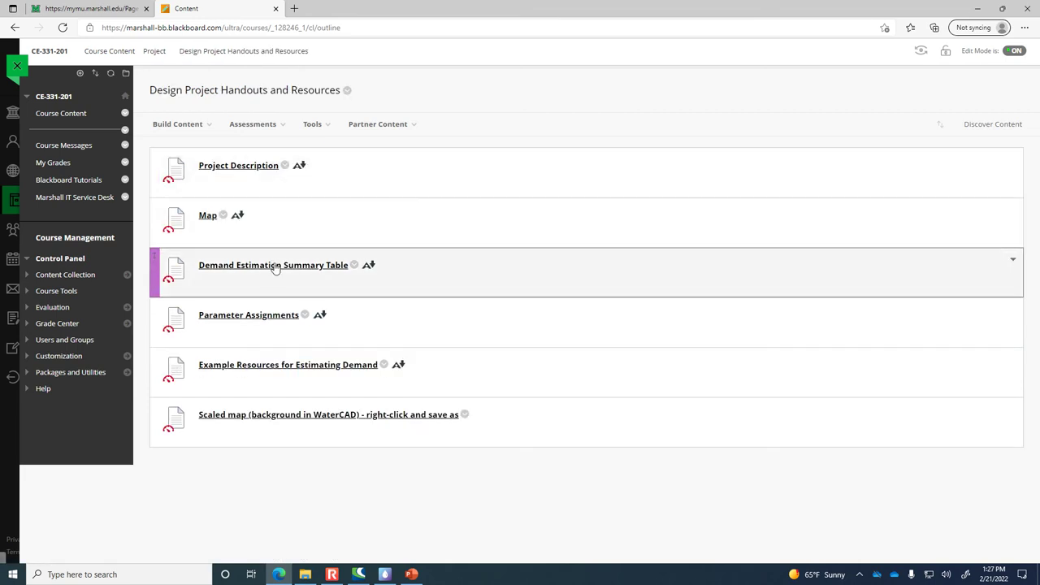
Open the Demand Estimation Summary Table handout, scroll to its top and zoom in on the North and South Zone tables.
click(274, 266)
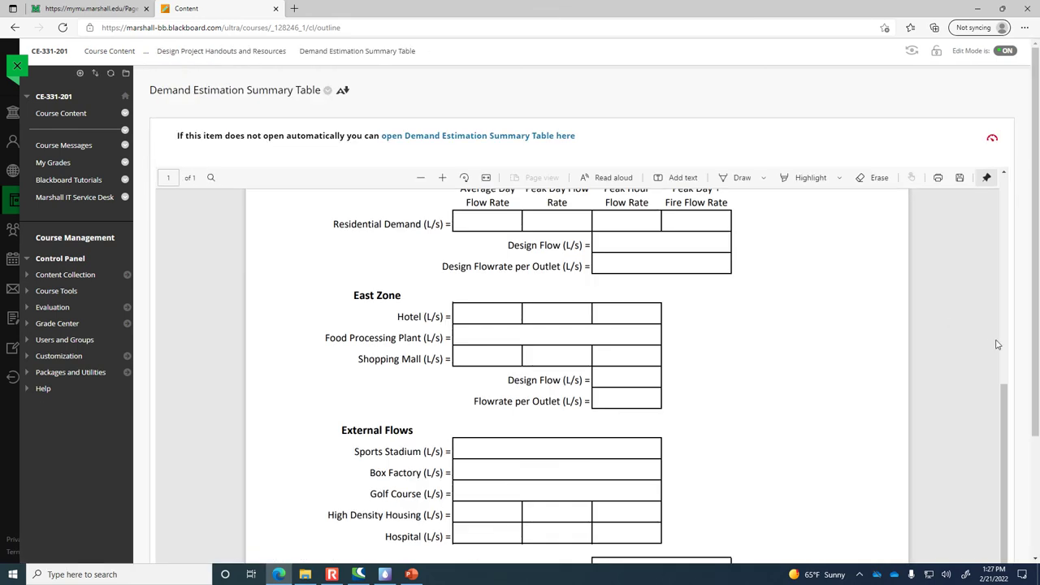
drag(1009, 422, 1004, 263)
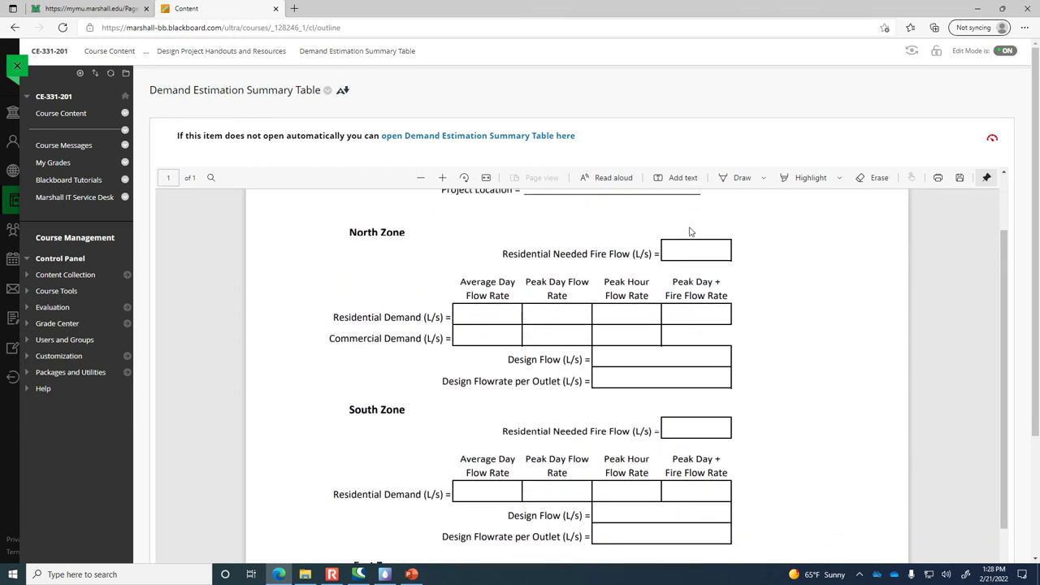
click(442, 177)
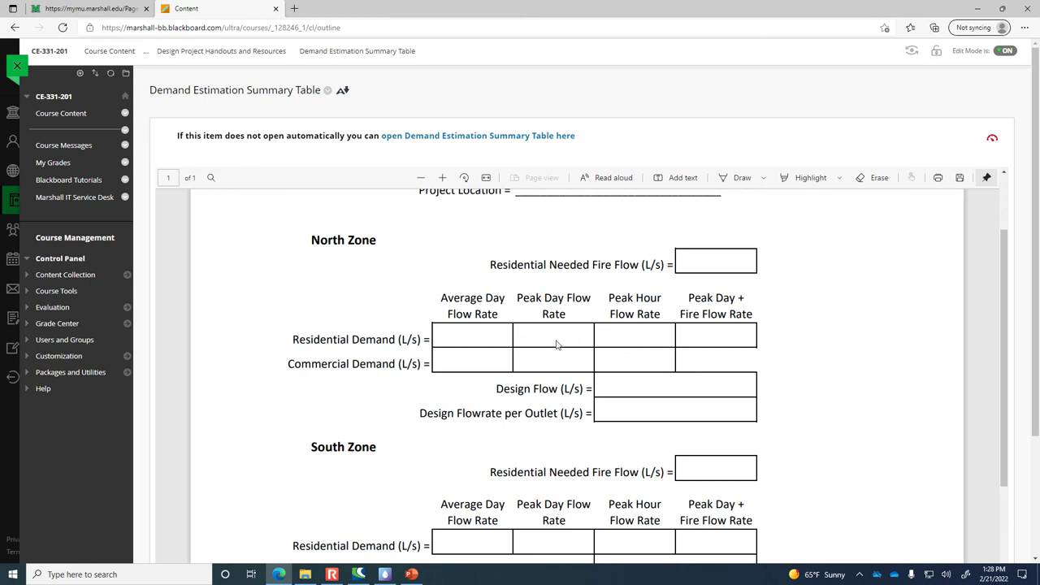
click(332, 574)
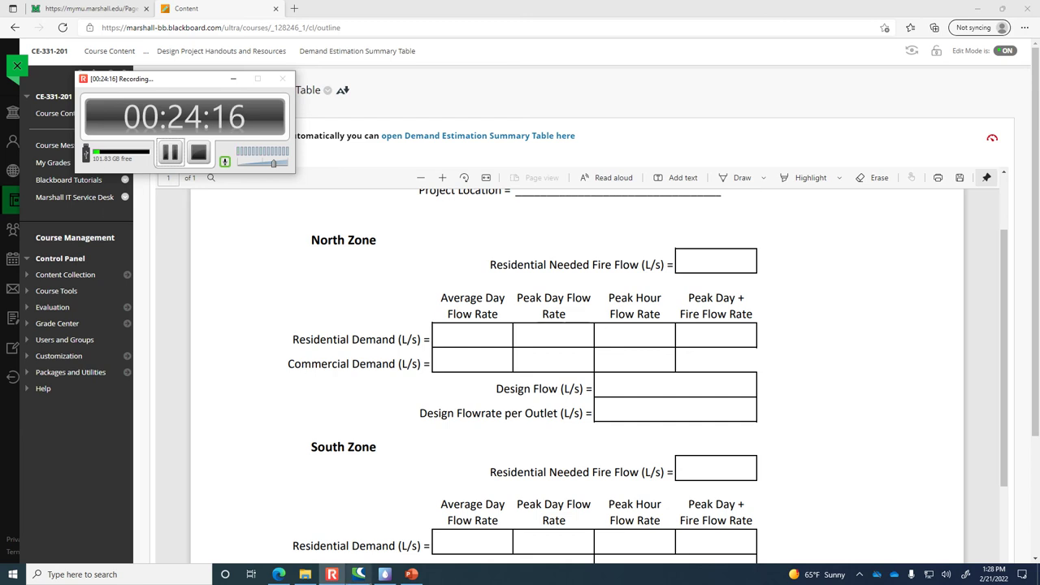
click(411, 573)
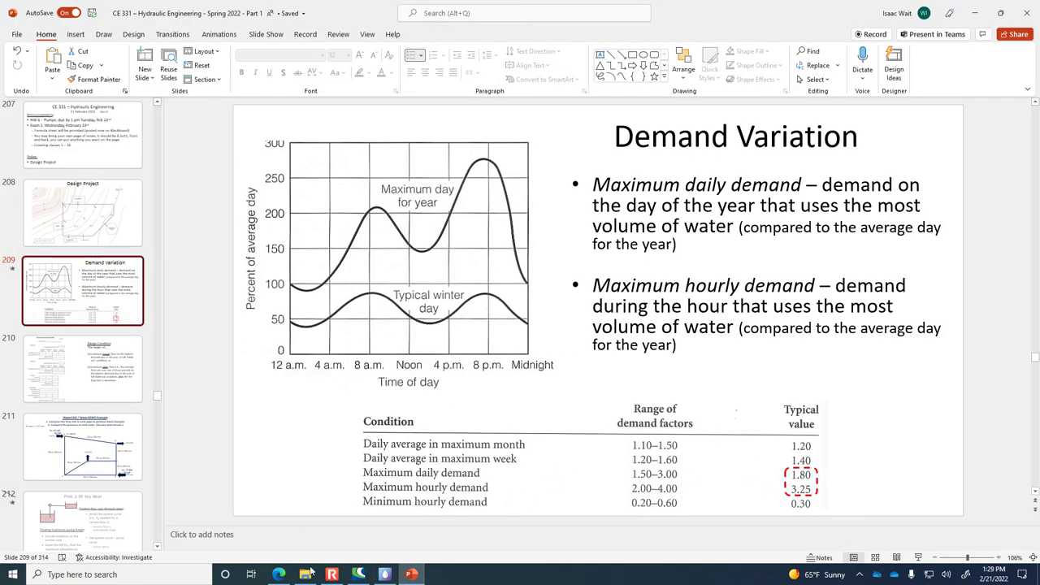
click(279, 574)
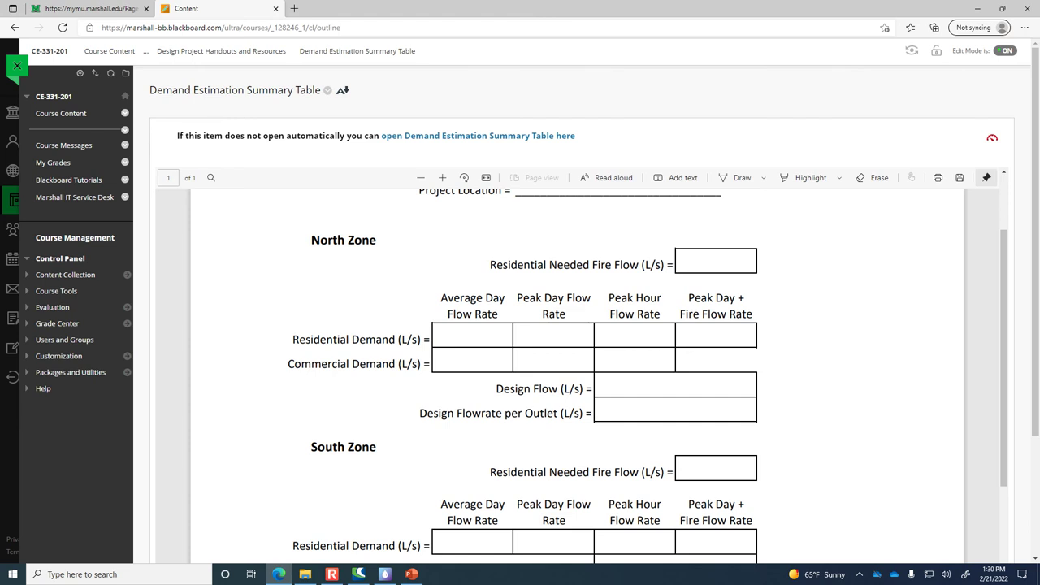
Switch to PowerPoint and display the Design Project map slide.
click(411, 574)
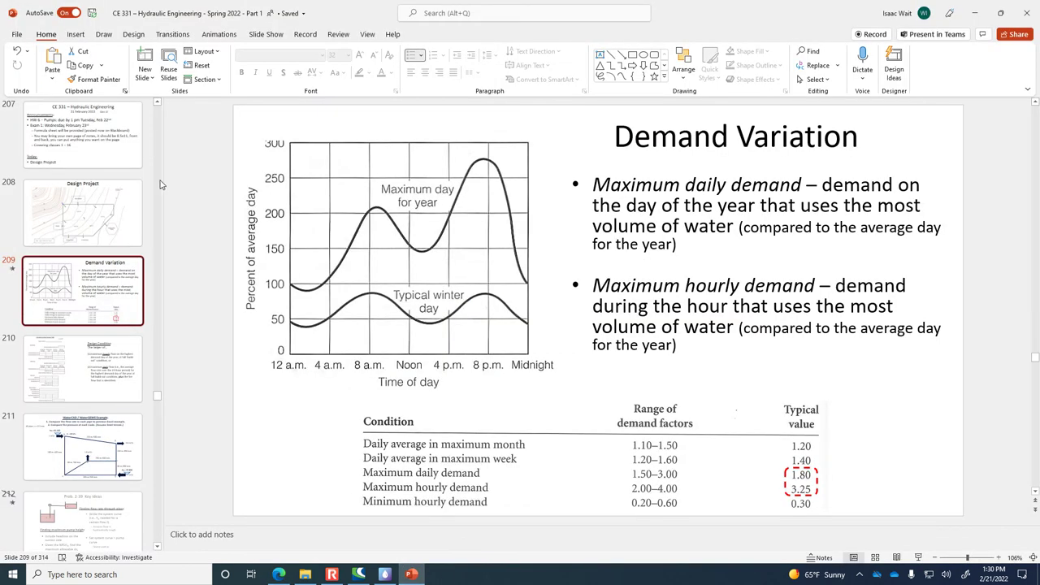
scroll(67, 272, up, 2)
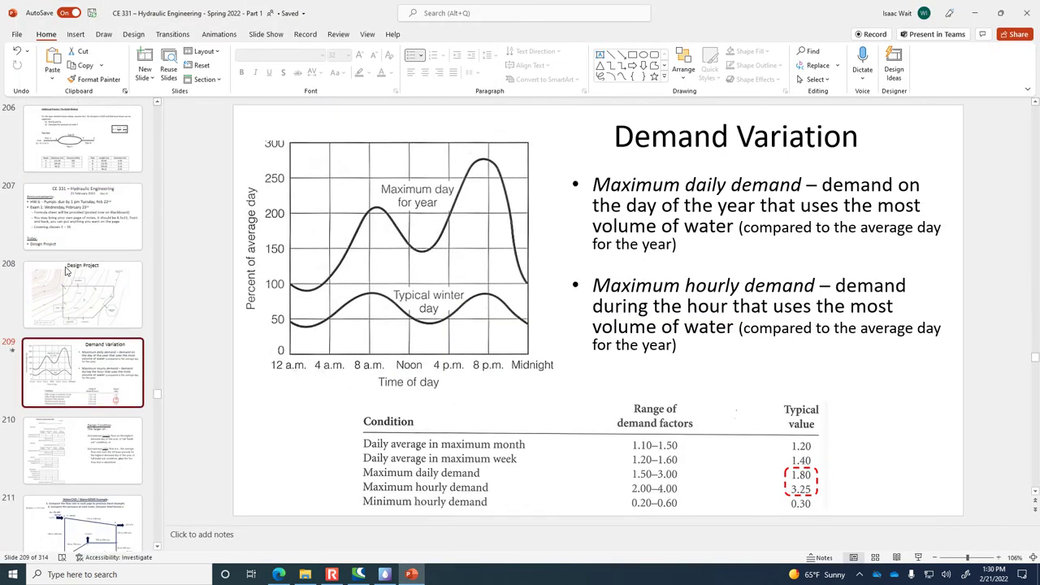
click(67, 272)
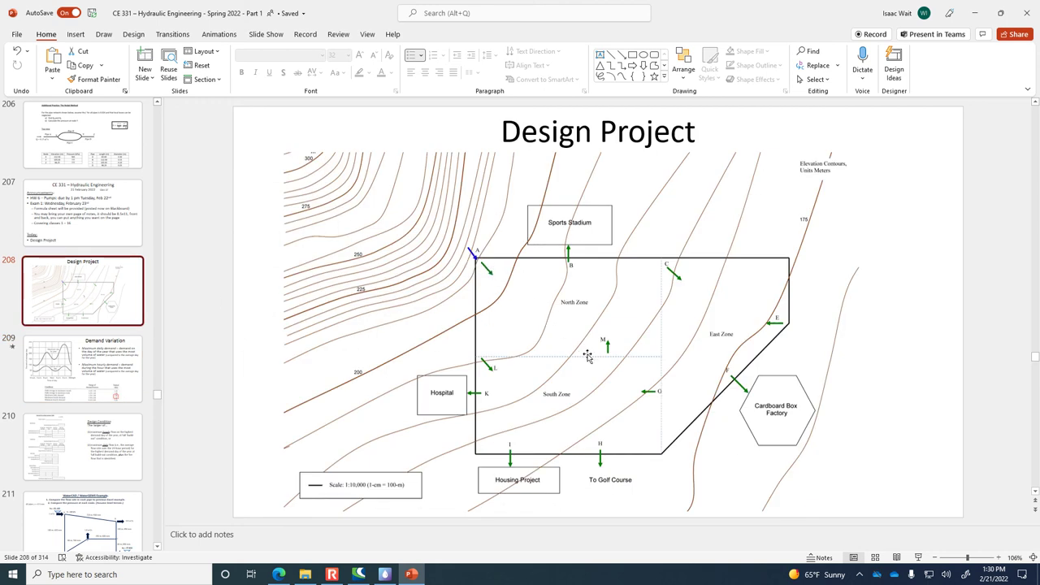
Flip between the browser's demand estimation table and the map slide a few times.
click(278, 574)
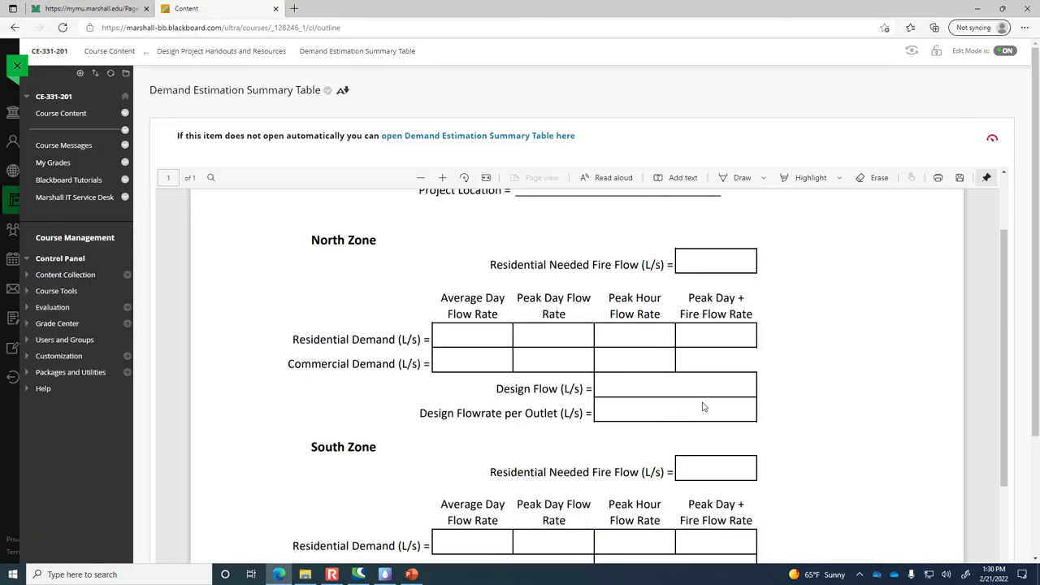
click(279, 577)
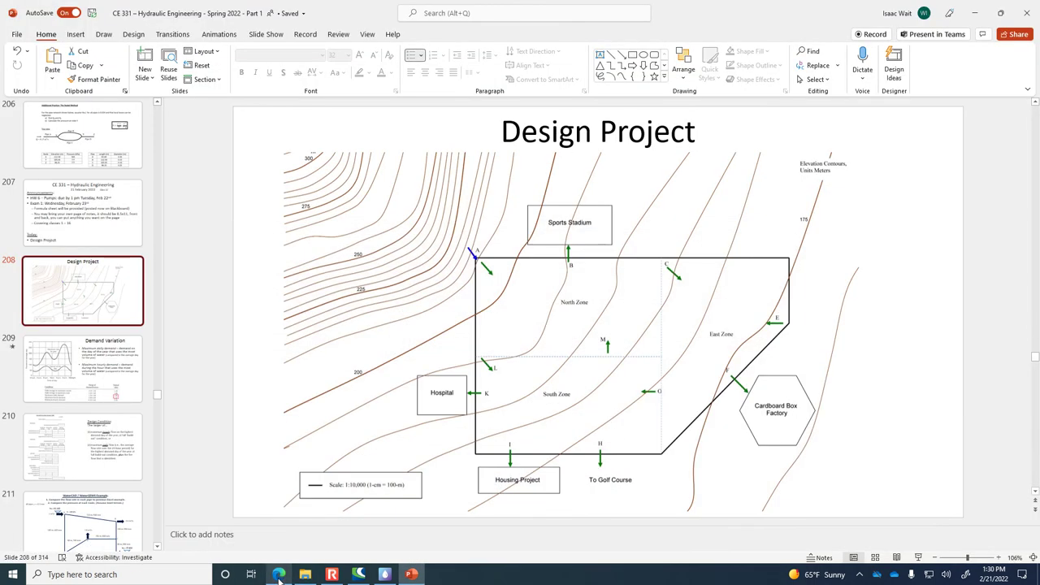
click(279, 576)
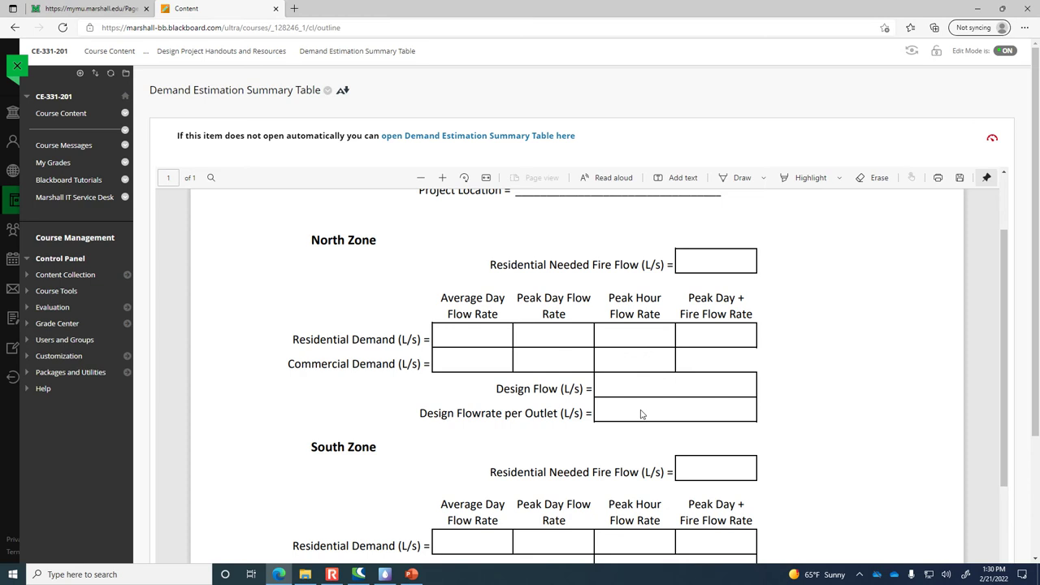
Scroll through the East Zone rows, highlighting Hotel, Food Processing Plant and Shopping Mall, down to the Total Network Design Flow note.
scroll(532, 373, down, 3)
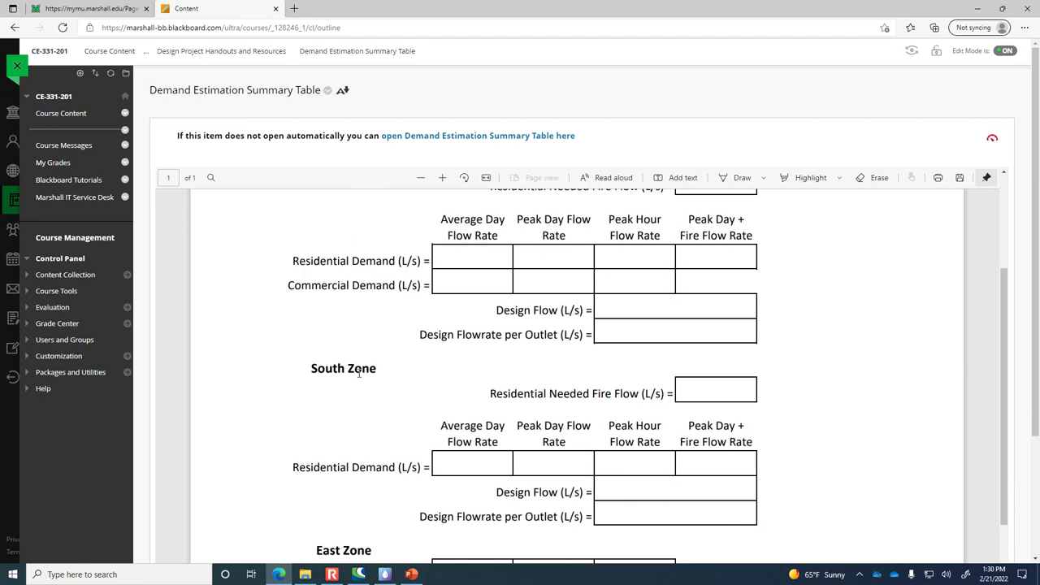
drag(294, 469, 390, 470)
scroll(370, 465, down, 2)
scroll(371, 465, down, 3)
drag(368, 339, 395, 340)
drag(283, 363, 395, 364)
drag(324, 390, 396, 389)
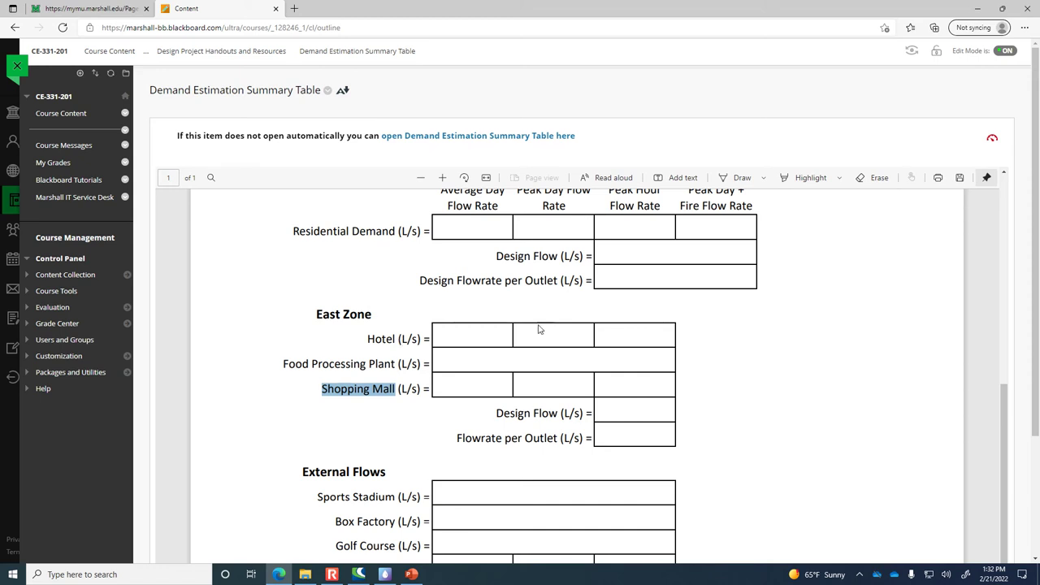
scroll(568, 524, down, 1)
scroll(573, 508, down, 2)
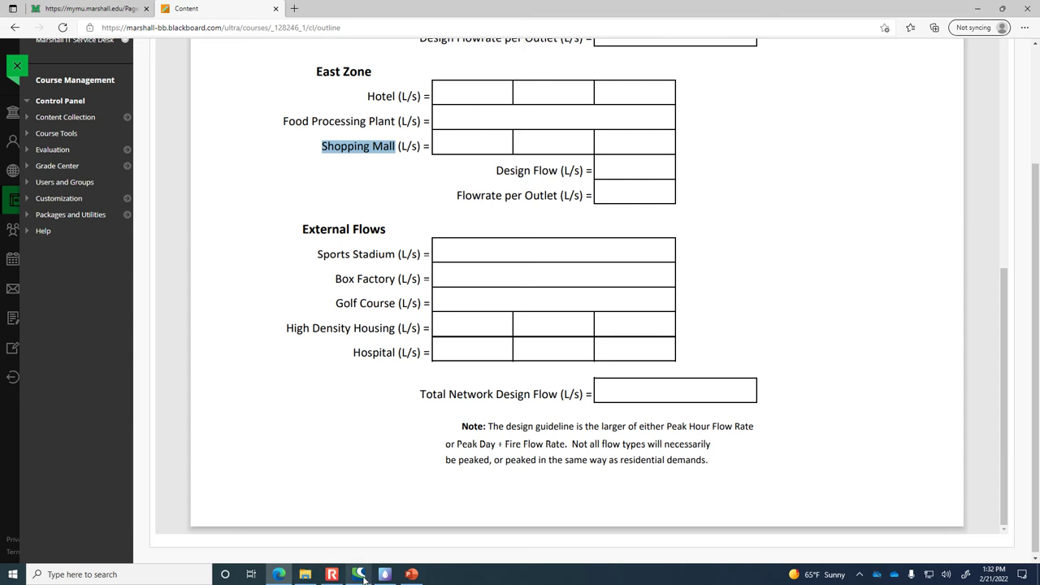
Glance at the map slide in PowerPoint, then go back from the summary table to the handouts list.
click(410, 573)
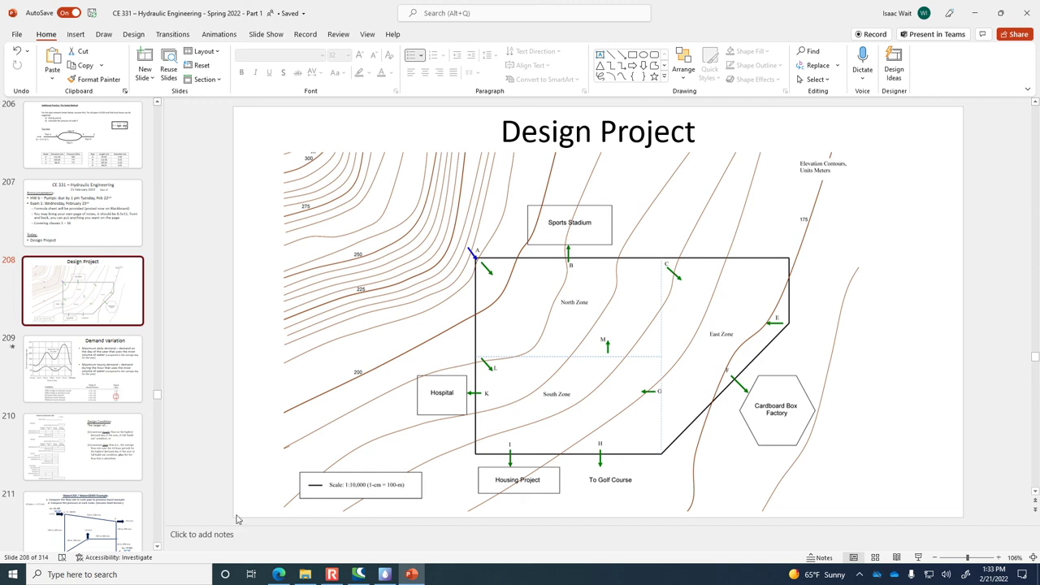
click(279, 575)
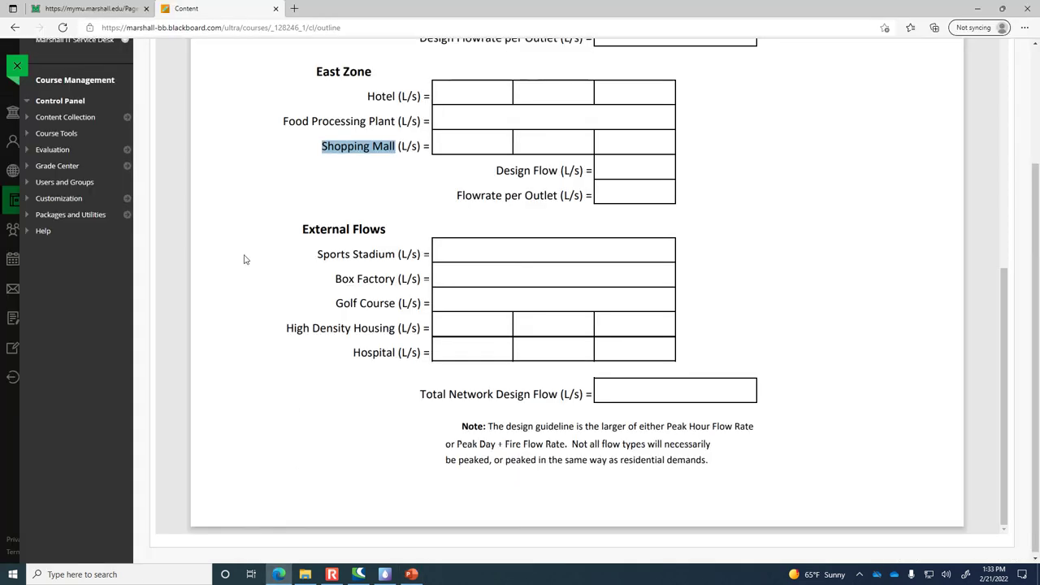
click(14, 28)
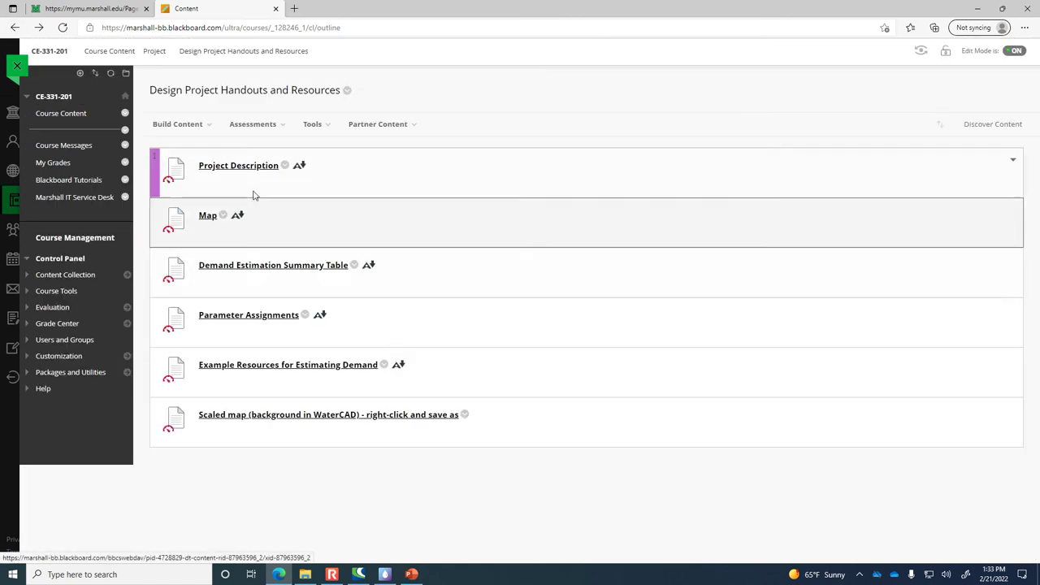
Open the Project Description handout and scroll through its pages.
click(252, 168)
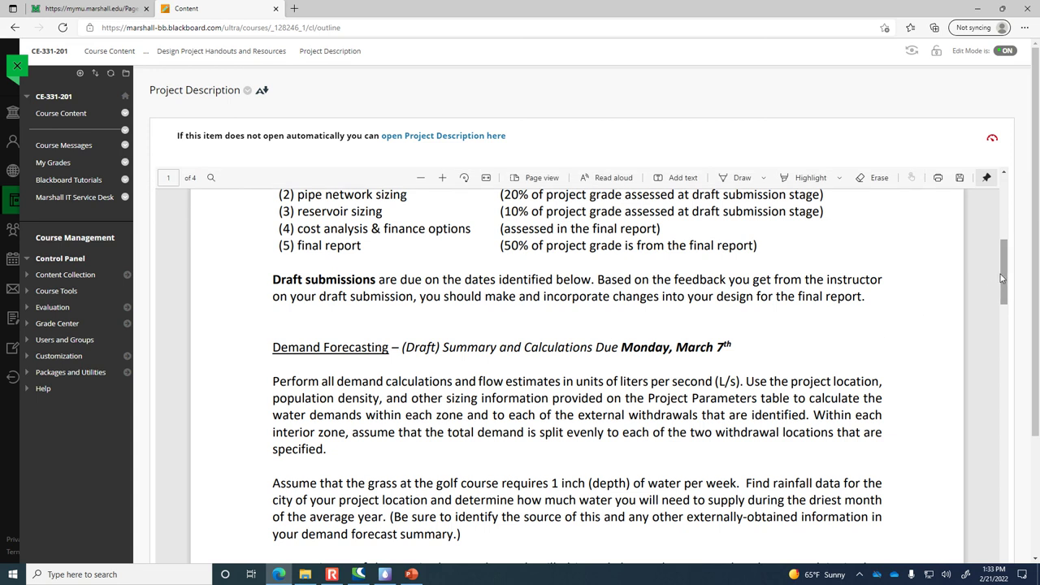
drag(1002, 278, 1007, 348)
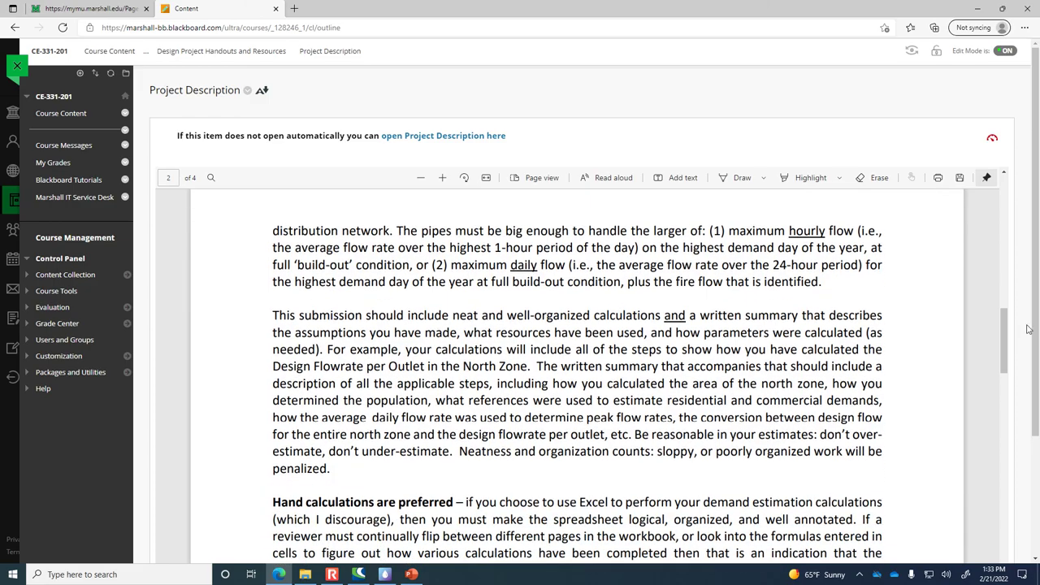
scroll(1028, 339, down, 1)
drag(1003, 297, 995, 571)
scroll(990, 447, down, 2)
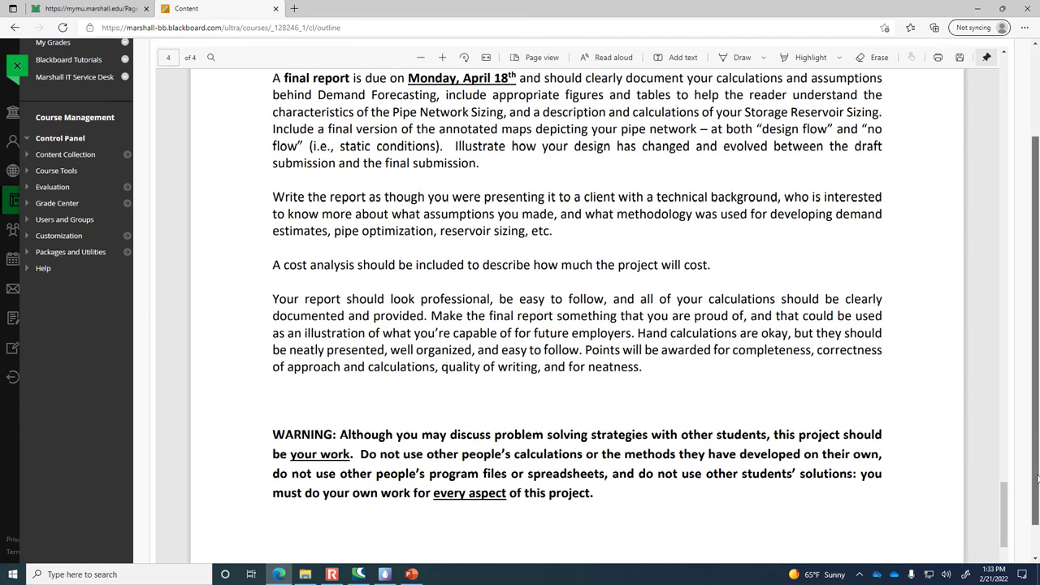
drag(1005, 459, 1016, 173)
Scroll back up to the project parts list and highlight 'Monday, March 7th' in the Demand Forecasting heading.
scroll(458, 337, up, 3)
scroll(458, 338, up, 10)
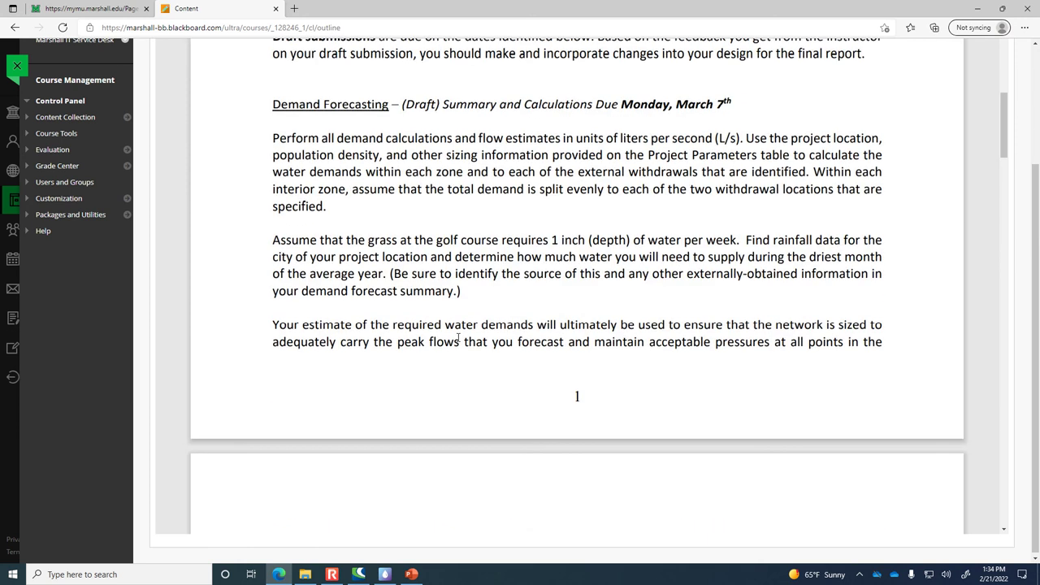
drag(621, 264, 733, 266)
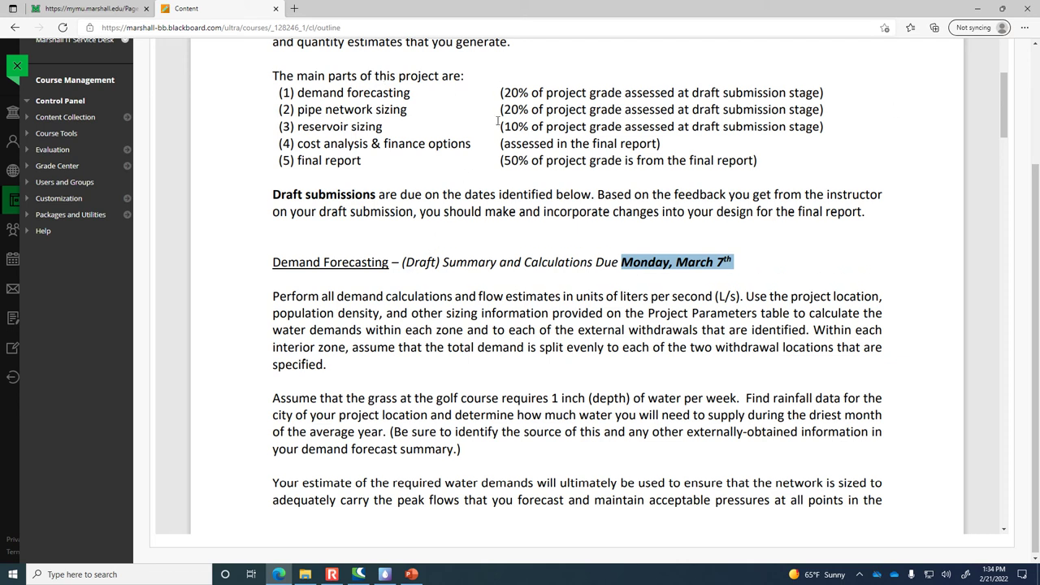
drag(501, 92, 822, 95)
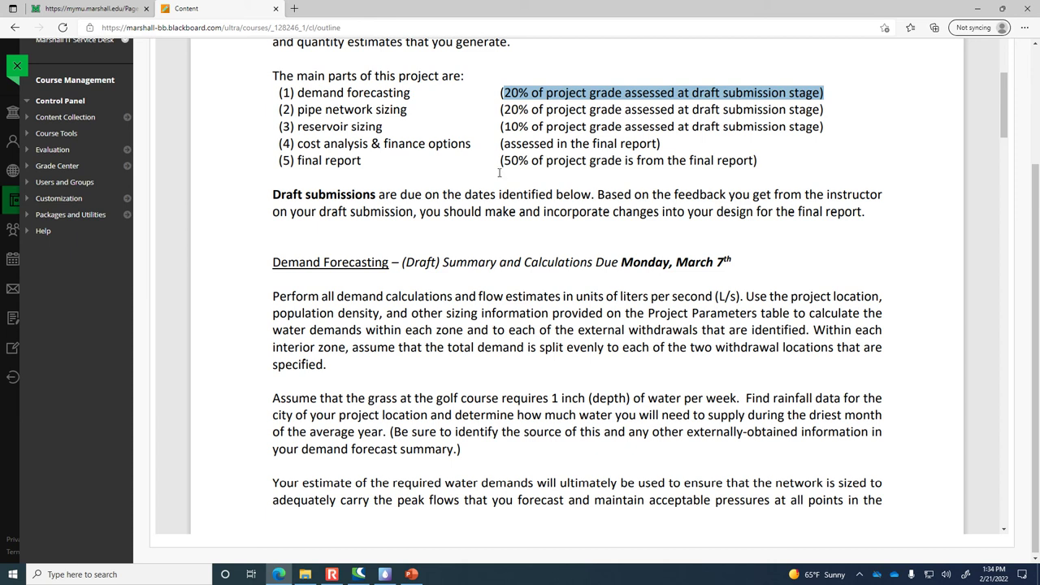
drag(501, 160, 756, 163)
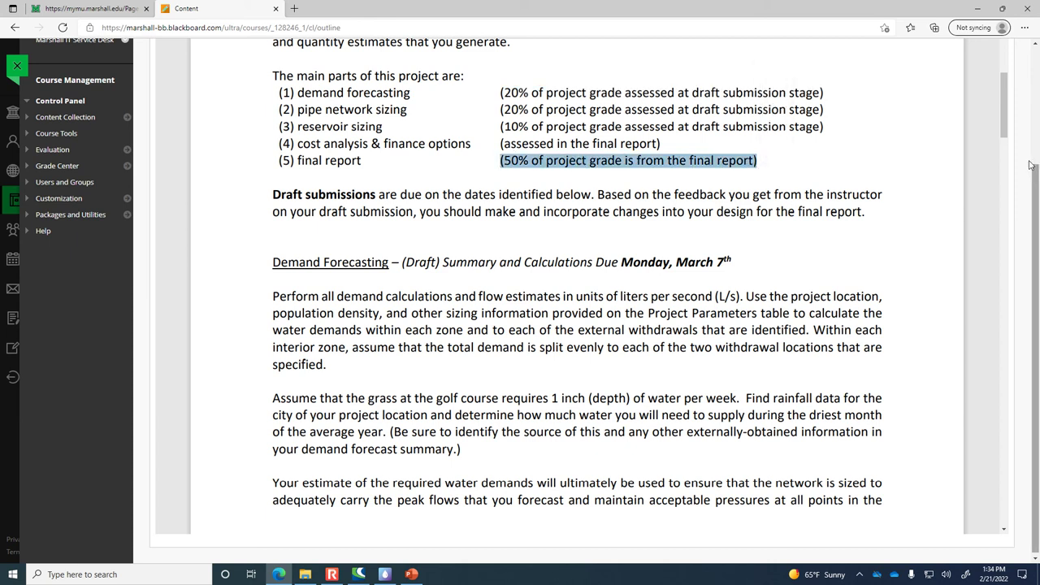
drag(1004, 134, 993, 348)
scroll(763, 400, down, 12)
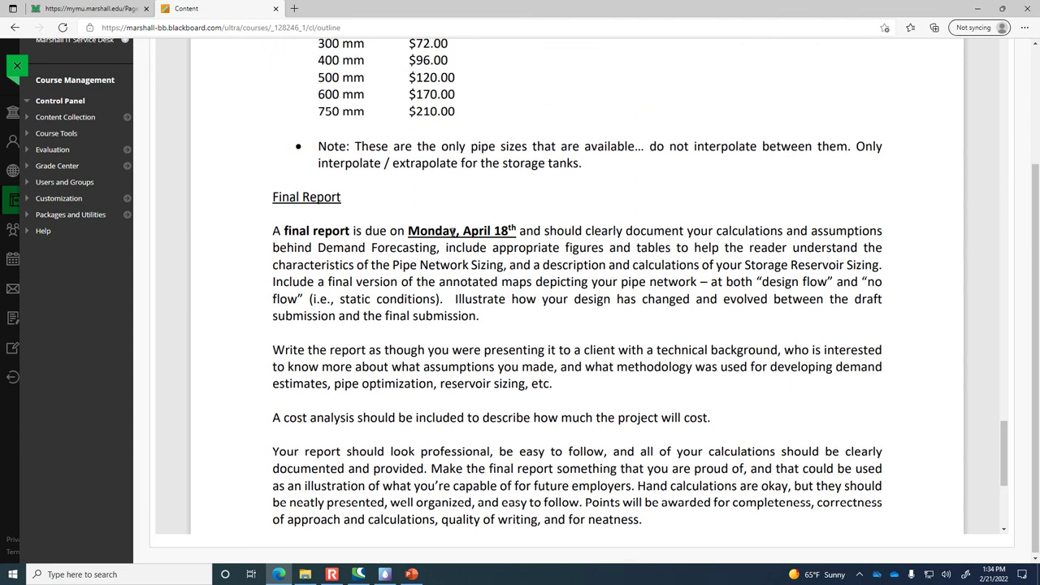
drag(1004, 455, 1005, 88)
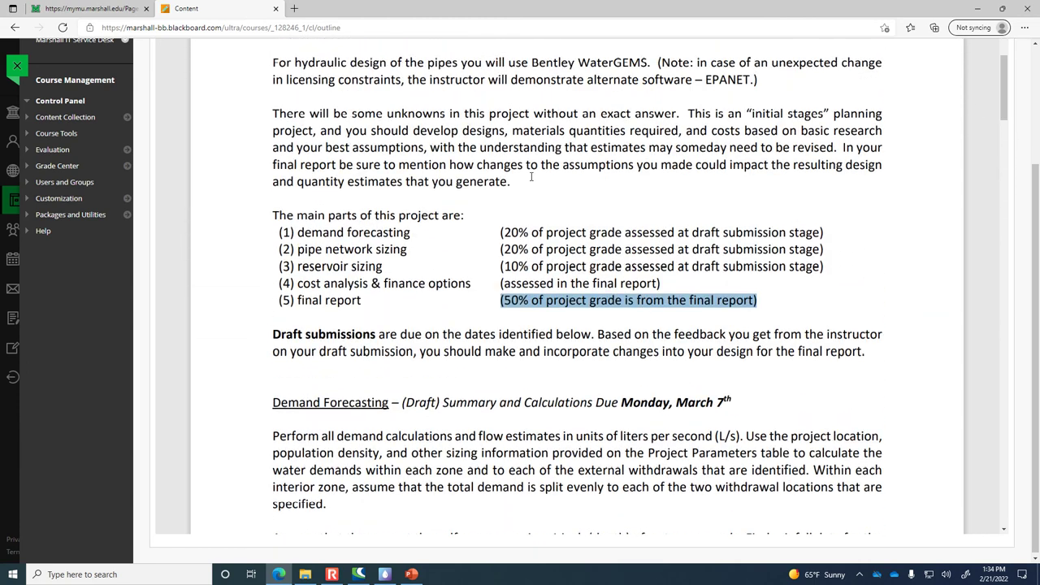
click(303, 236)
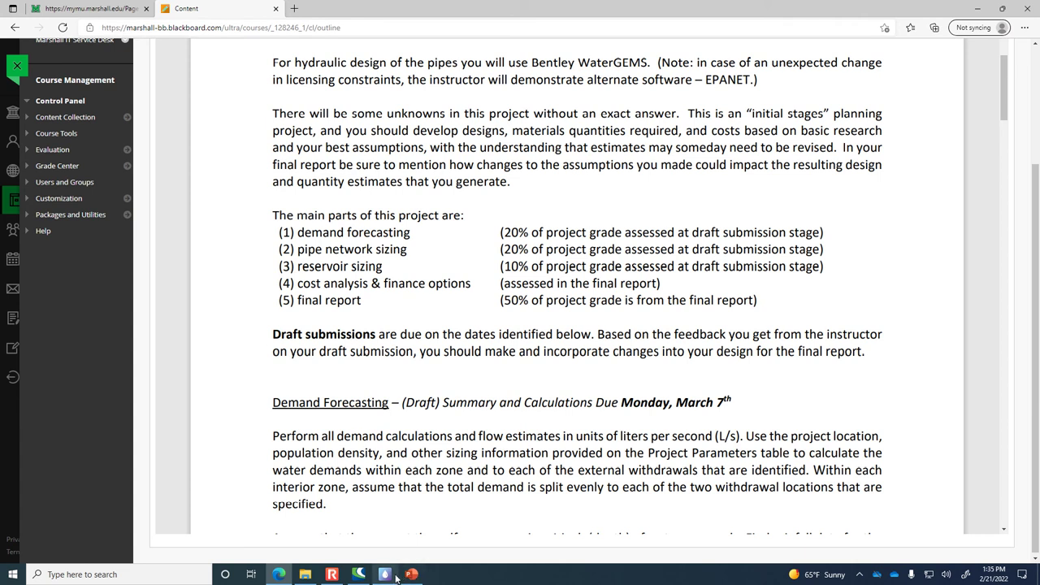
Restore the browser, go back to the handouts list and open the Demand Estimation Summary Table.
click(278, 575)
click(279, 575)
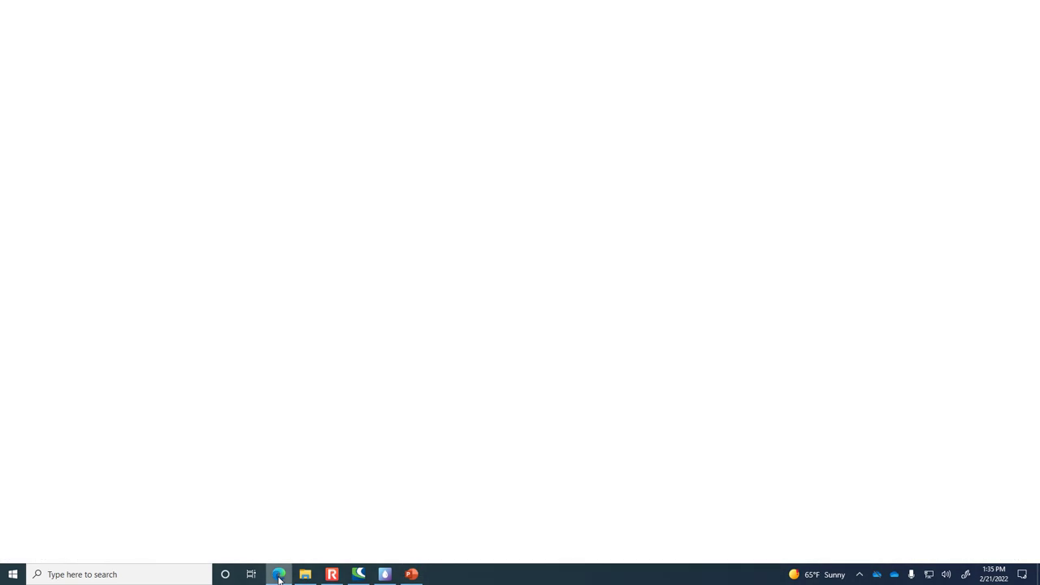
click(14, 29)
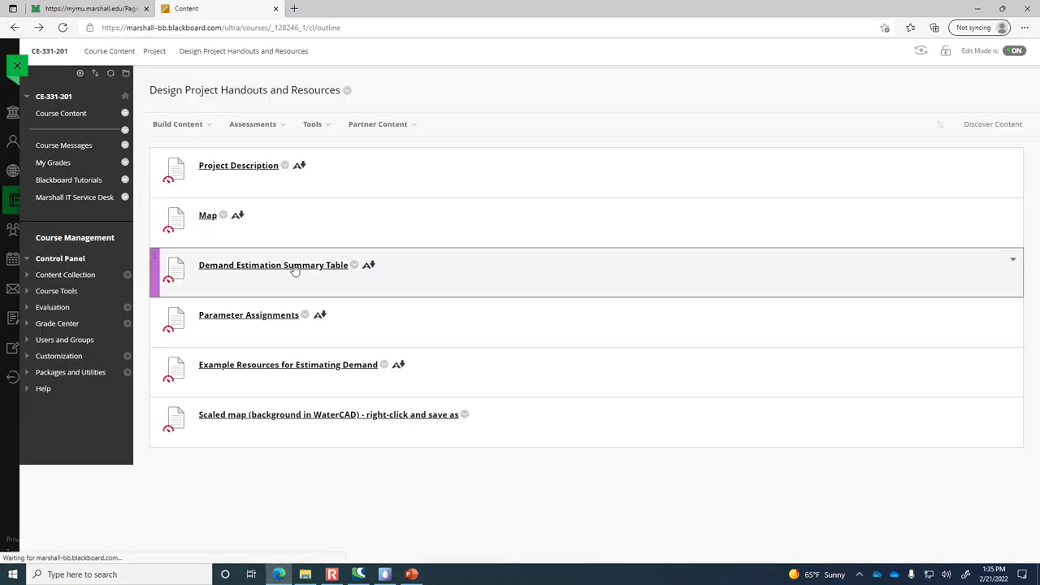
click(295, 268)
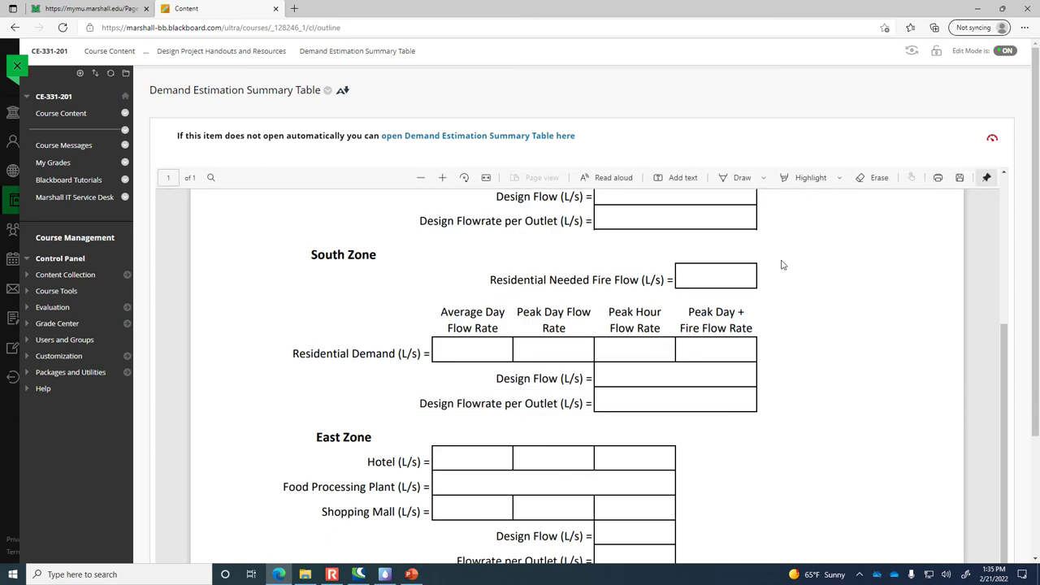
Zoom the summary table PDF out three levels and scroll through the whole form.
drag(1006, 366, 1014, 216)
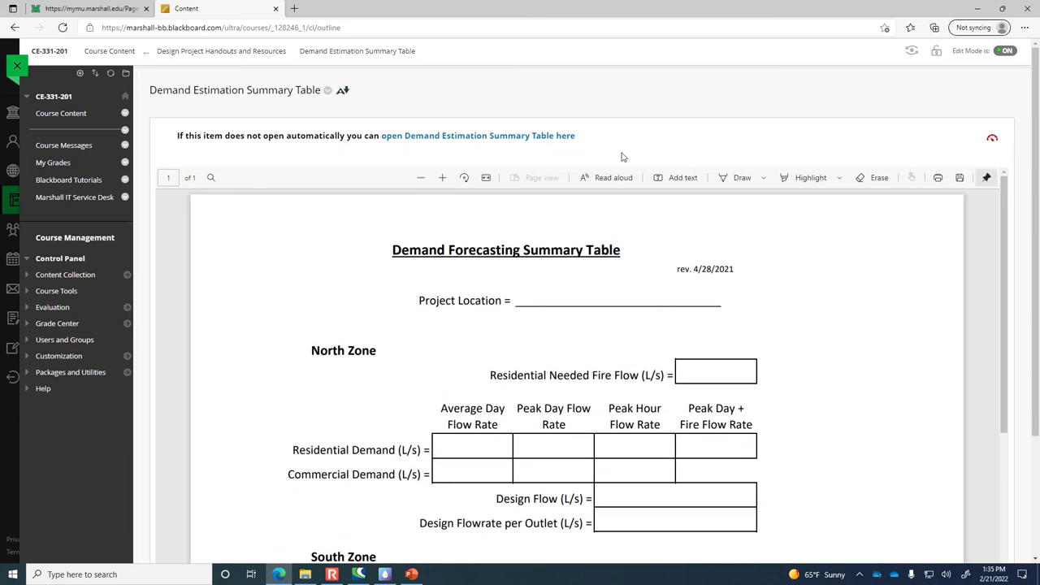
click(421, 178)
click(423, 178)
click(426, 177)
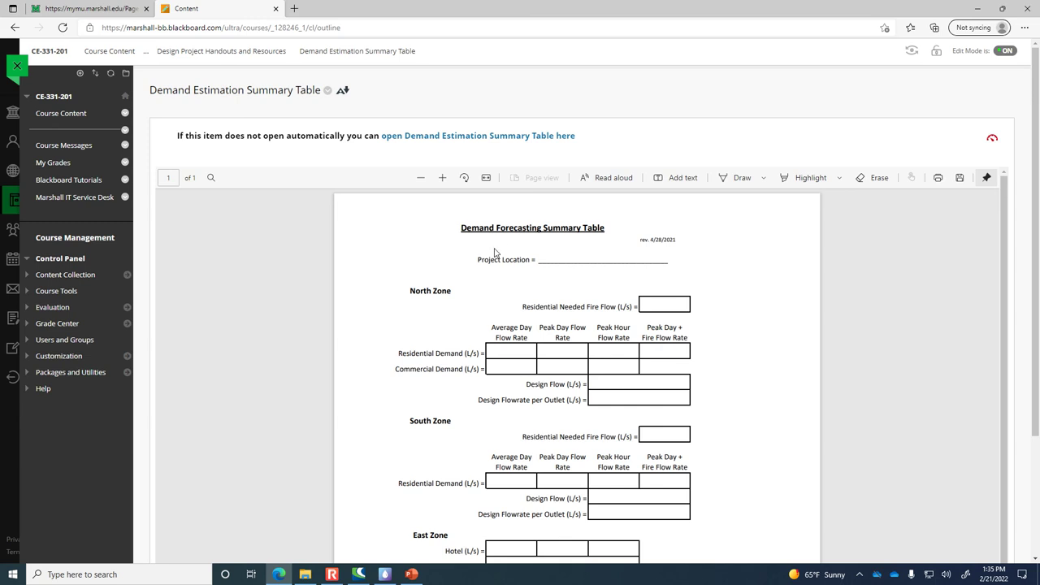
drag(1008, 240, 999, 332)
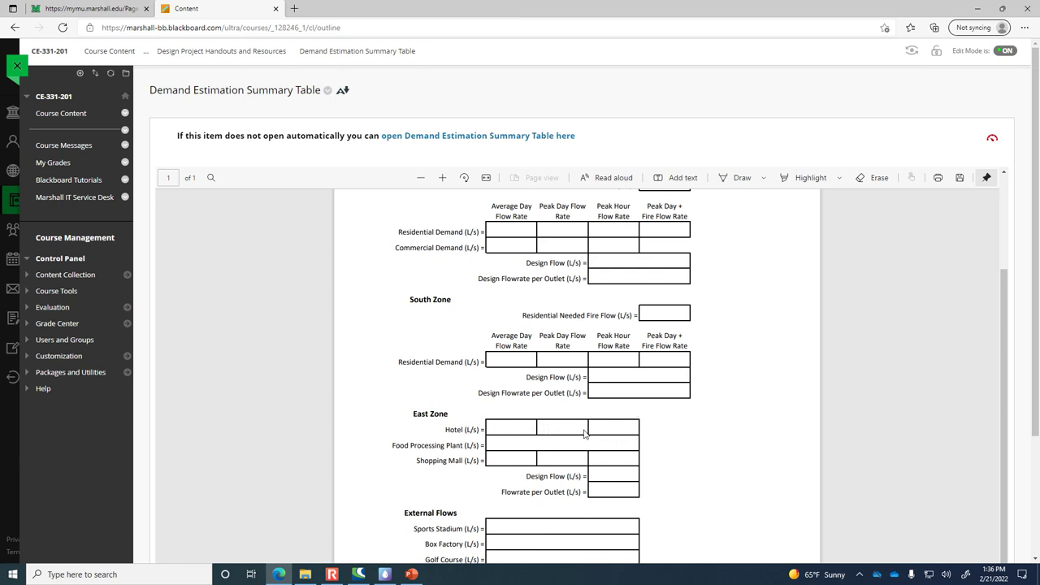
scroll(585, 434, down, 1)
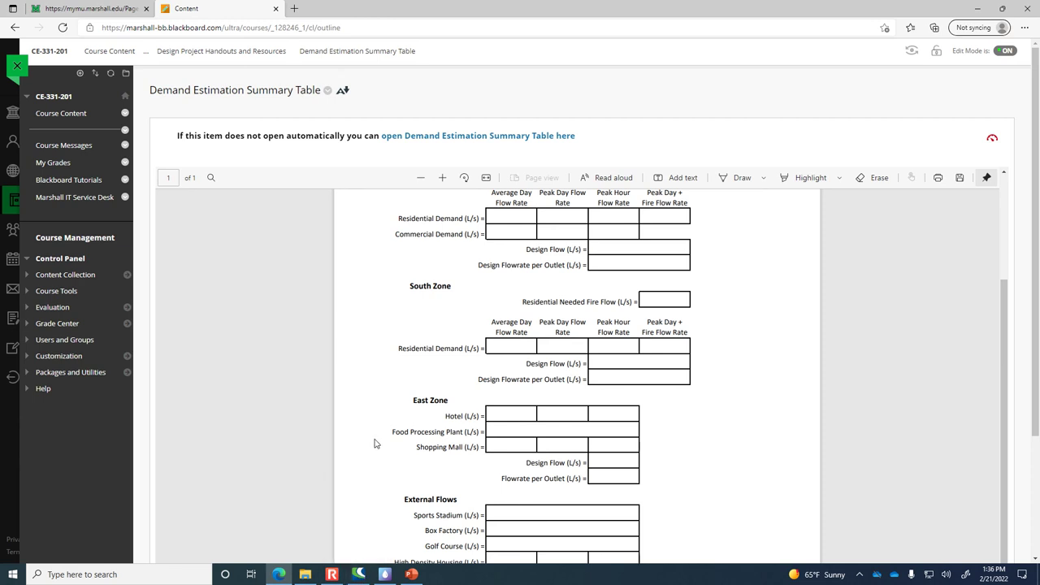
scroll(555, 407, up, 3)
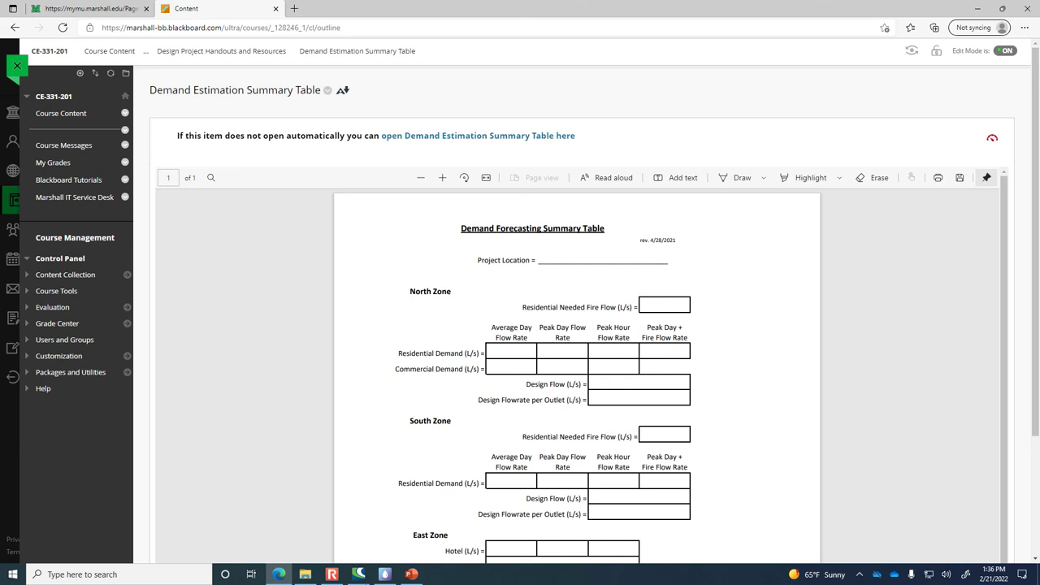
mouse_move(360, 579)
Check the empty WaterCAD workspace, then return to Blackboard and open the Map handout.
click(385, 577)
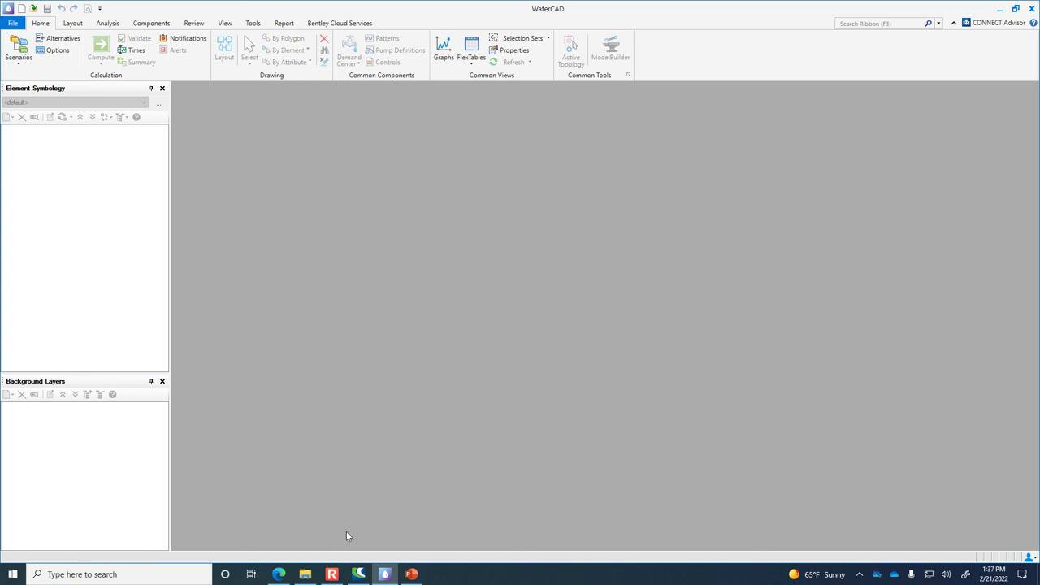
click(278, 573)
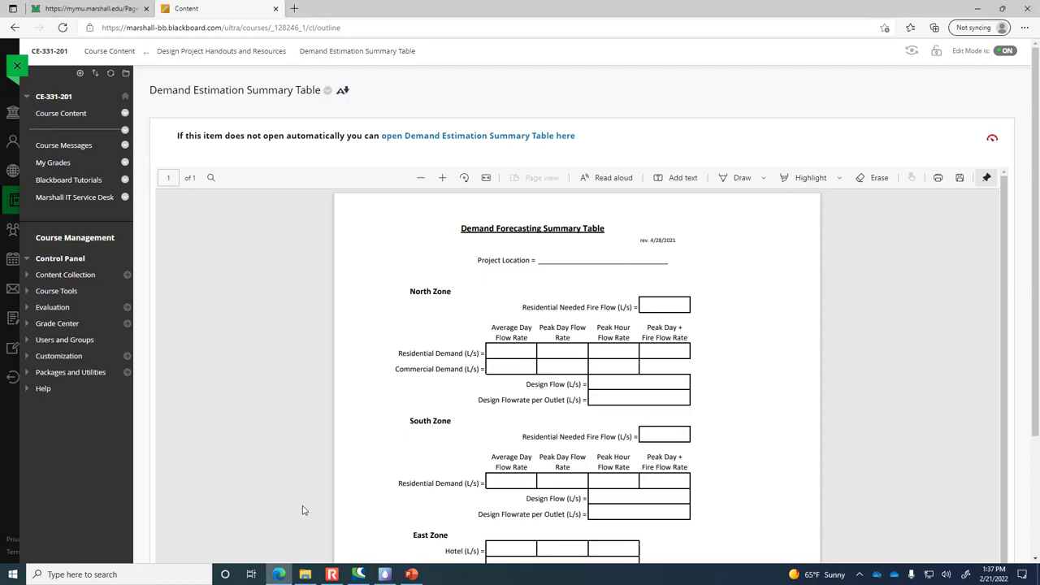
click(15, 27)
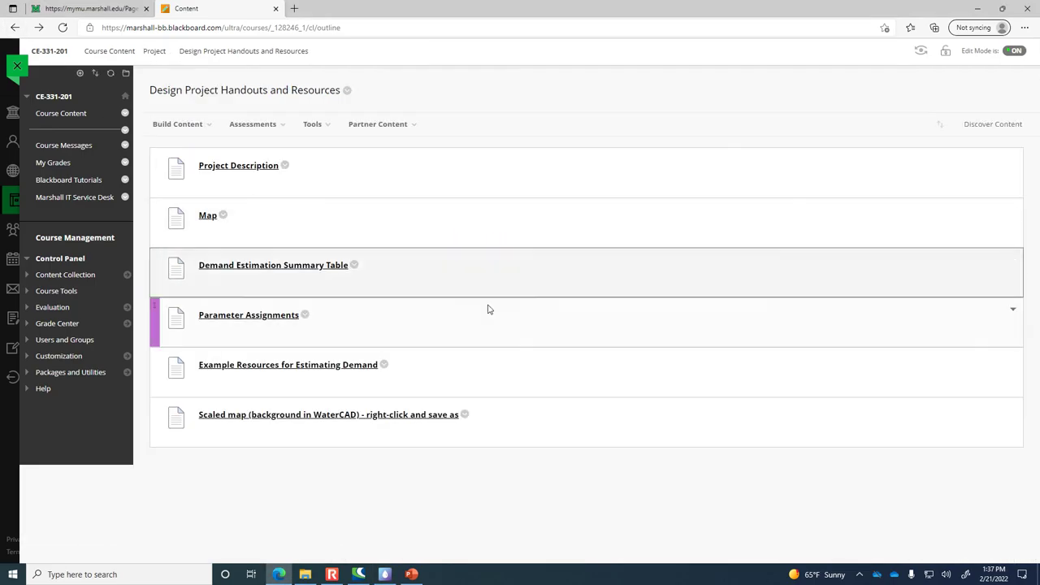
click(206, 219)
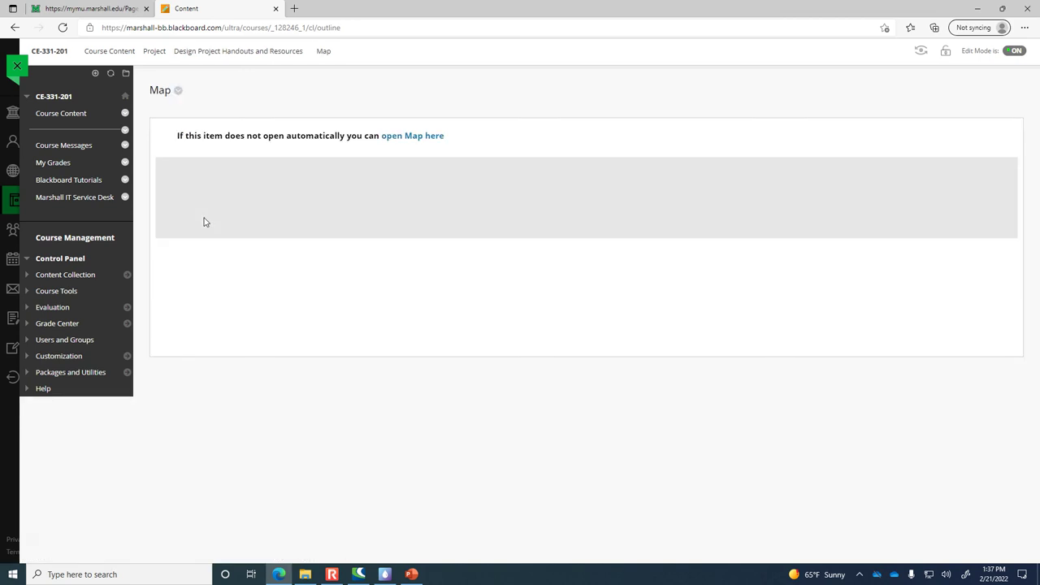
Download the Scaled Map import to WaterCAD TIF from the handouts list and show it in Downloads.
click(14, 27)
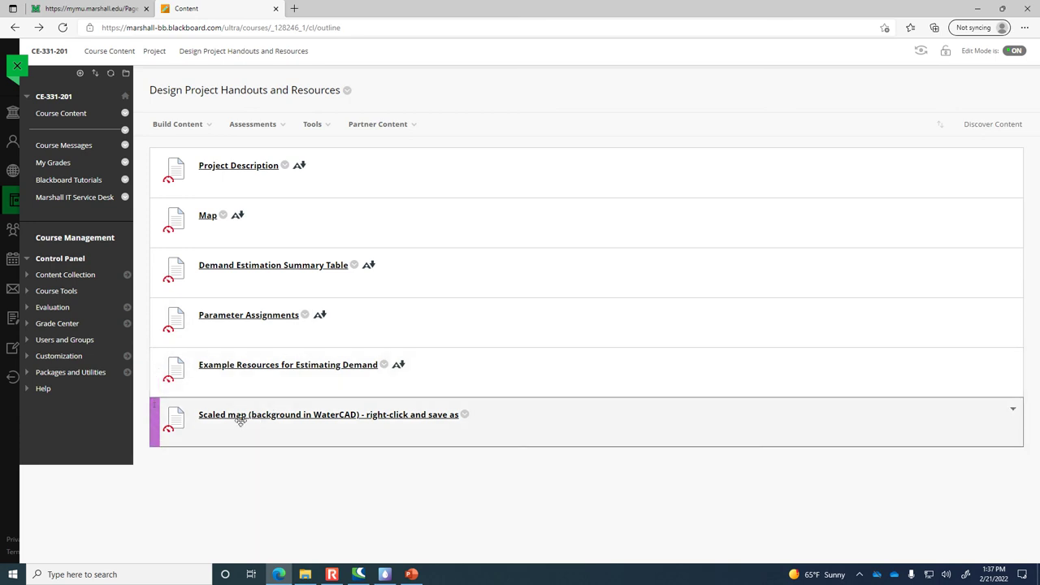
click(437, 421)
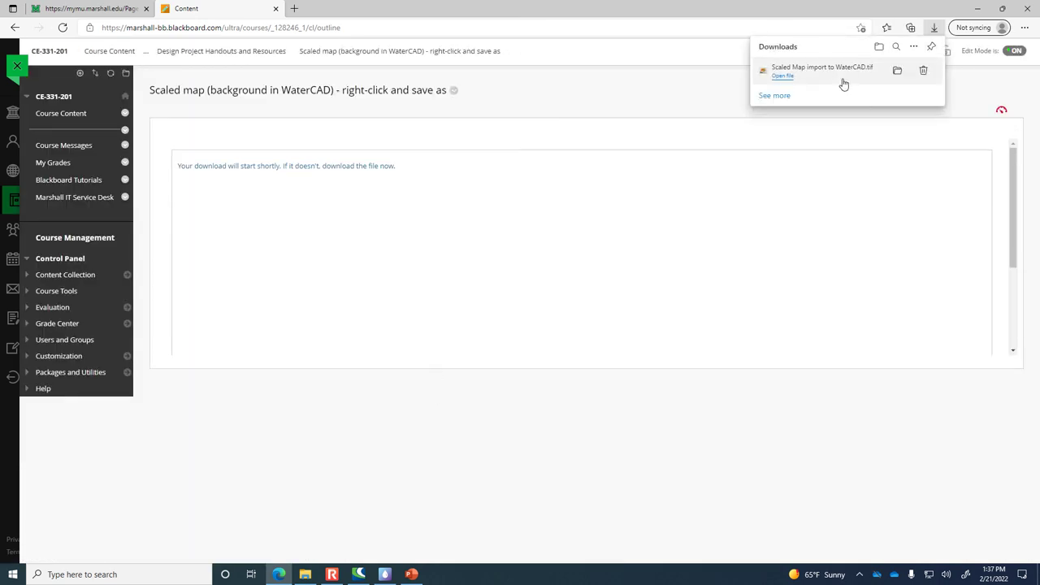
click(899, 72)
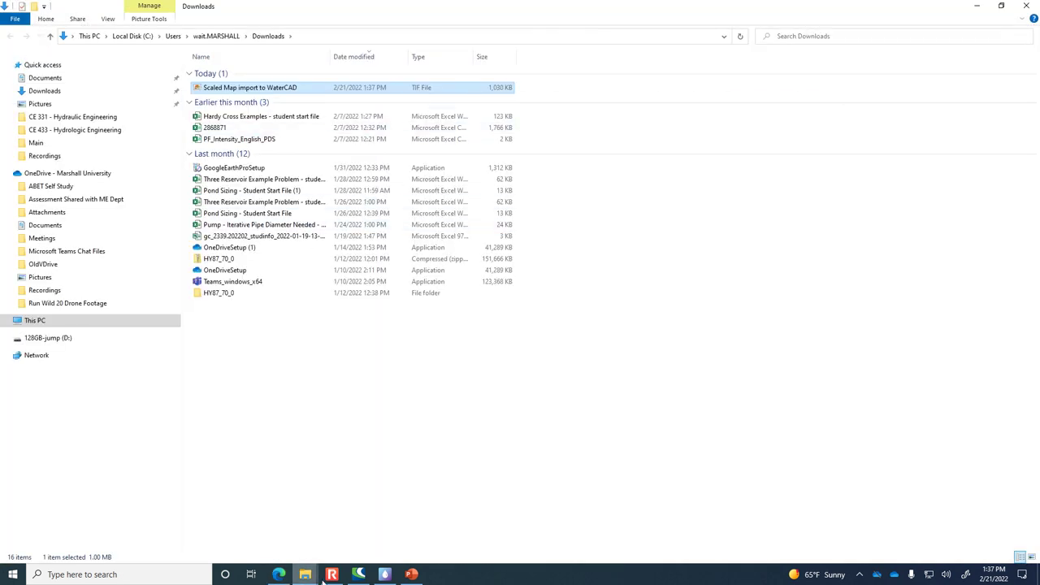
Switch from File Explorer through the CONNECTION Client to the empty WaterCAD window.
click(358, 575)
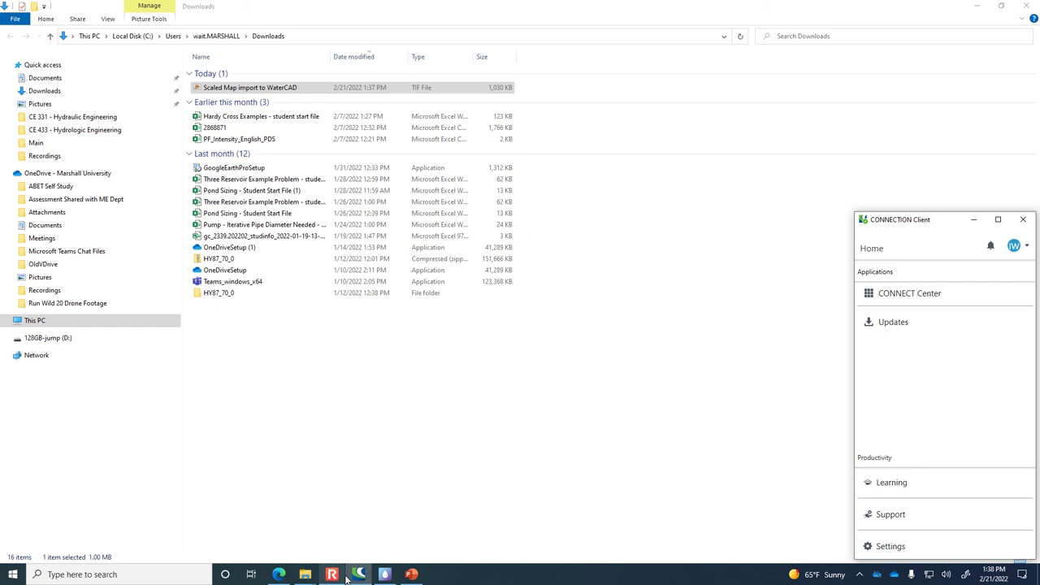
click(385, 575)
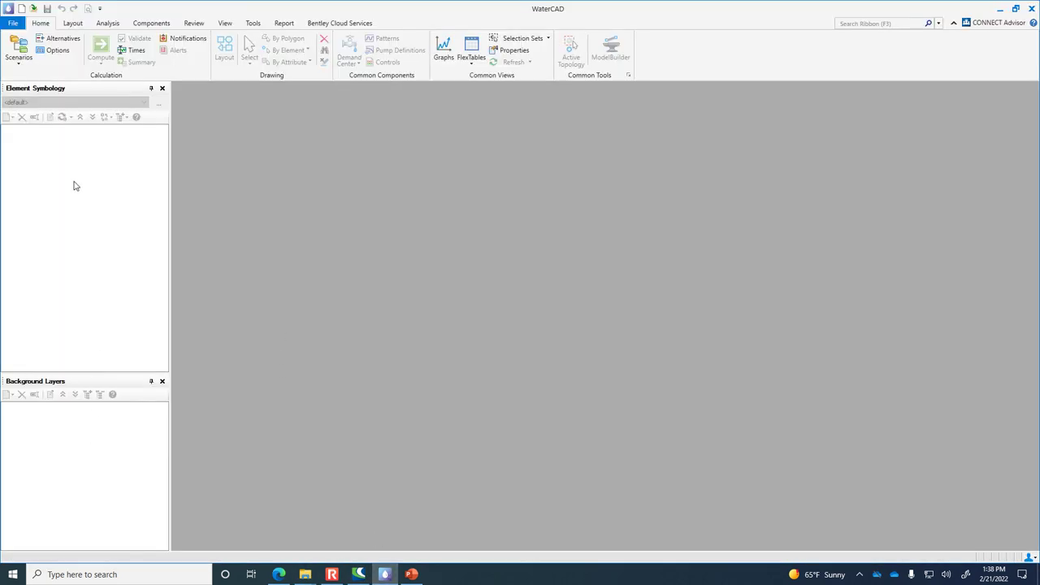
Start a new model and add the Downloads file Scaled Map import to WaterCAD as a background layer.
click(21, 8)
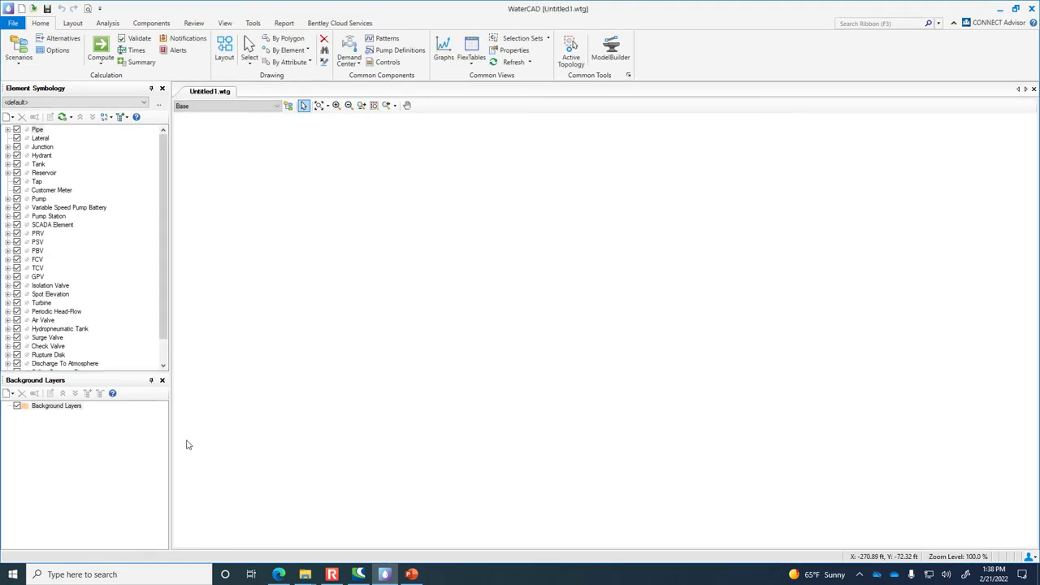
click(10, 393)
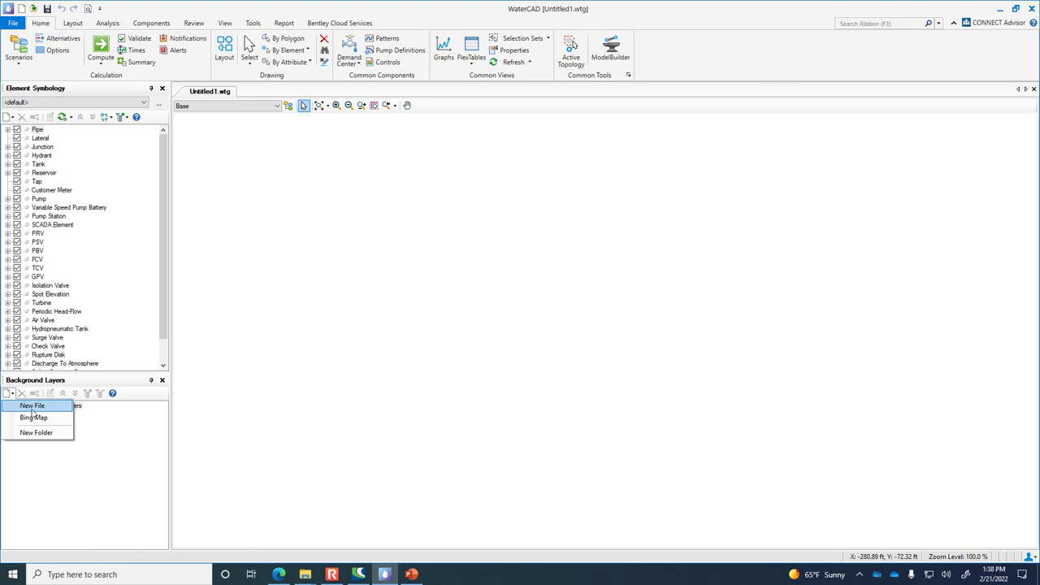
click(32, 406)
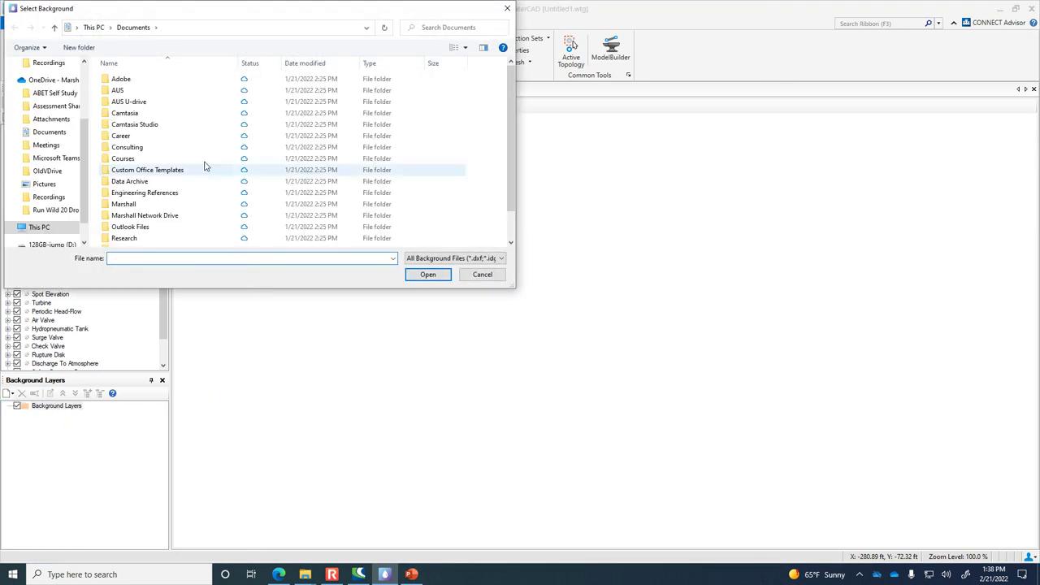
click(86, 91)
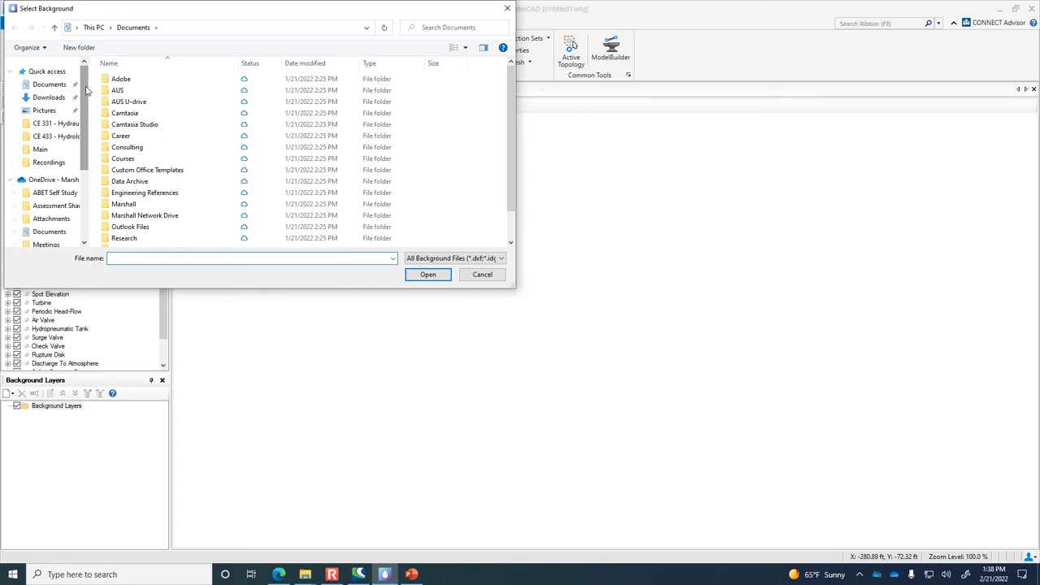
click(67, 98)
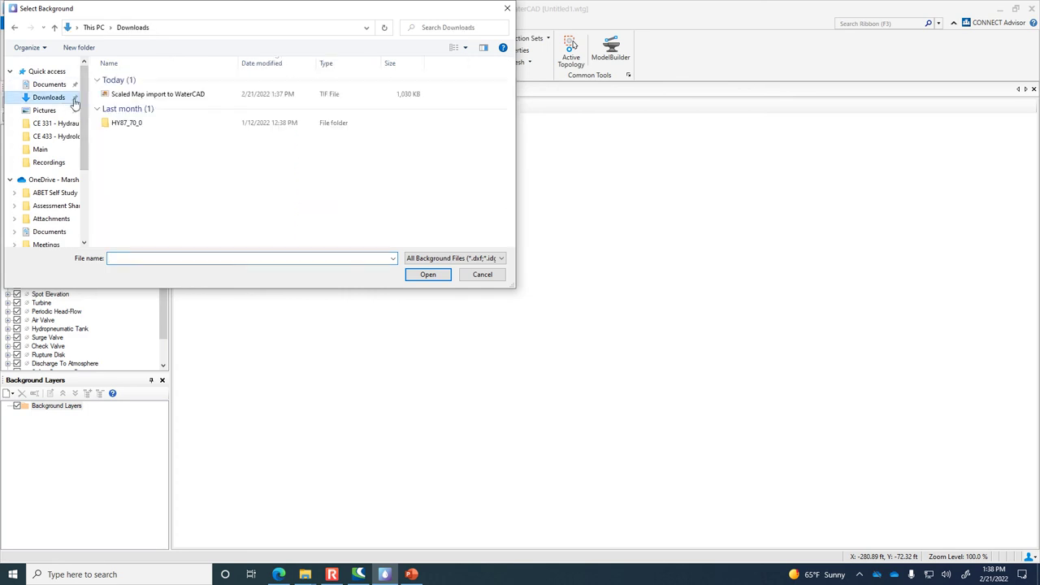
click(162, 96)
click(442, 276)
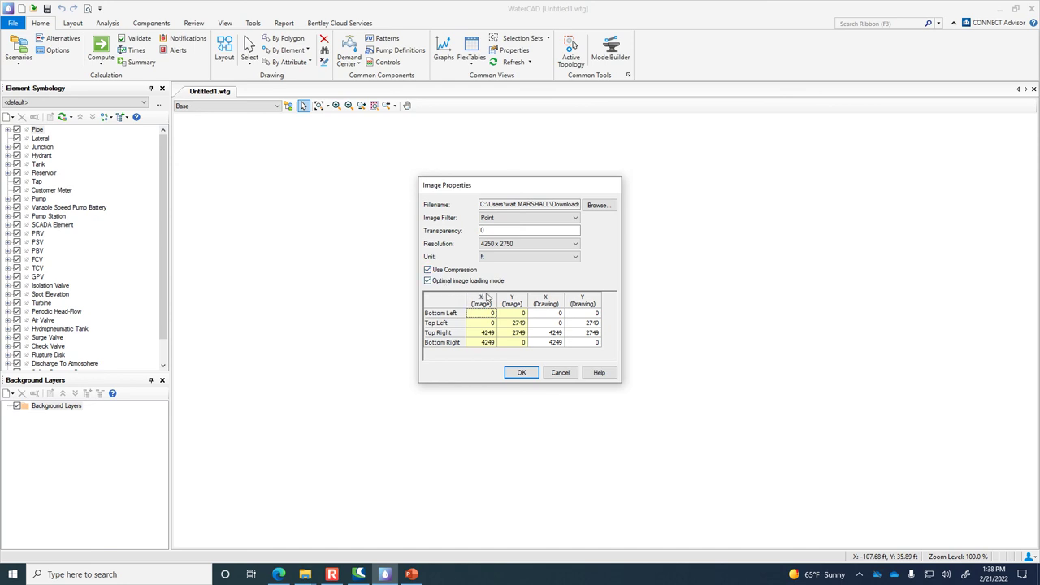
click(565, 374)
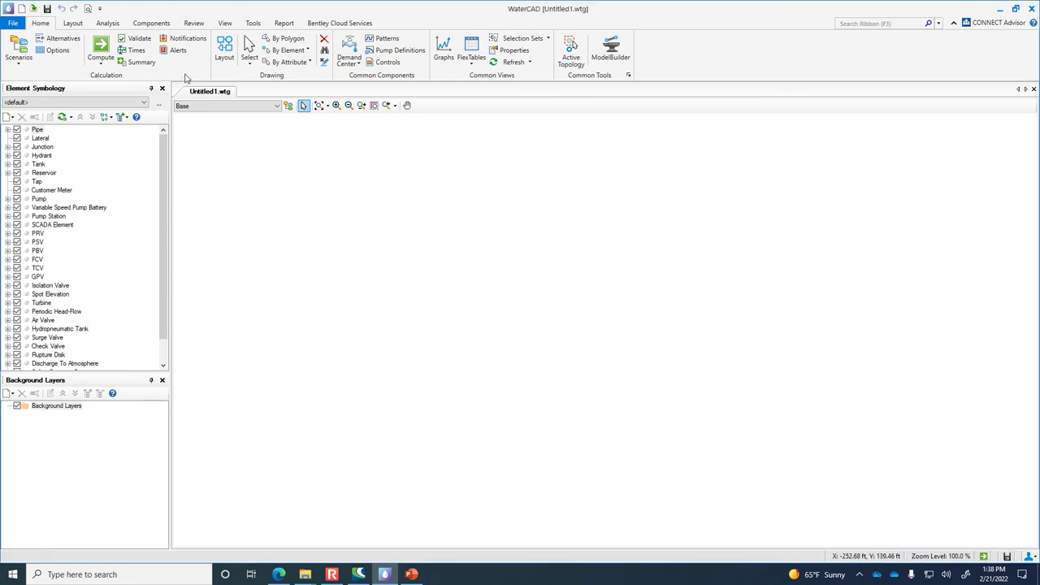
In Options > Units, change the default unit system for new hydraulic models from US Customary to SI.
click(253, 24)
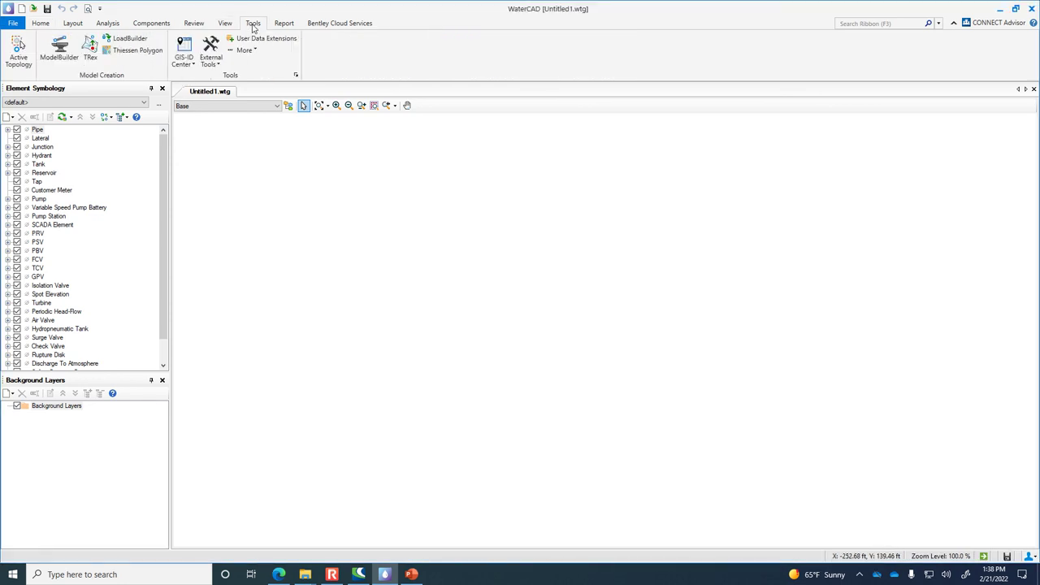
click(244, 50)
click(280, 147)
click(496, 143)
click(575, 172)
click(569, 184)
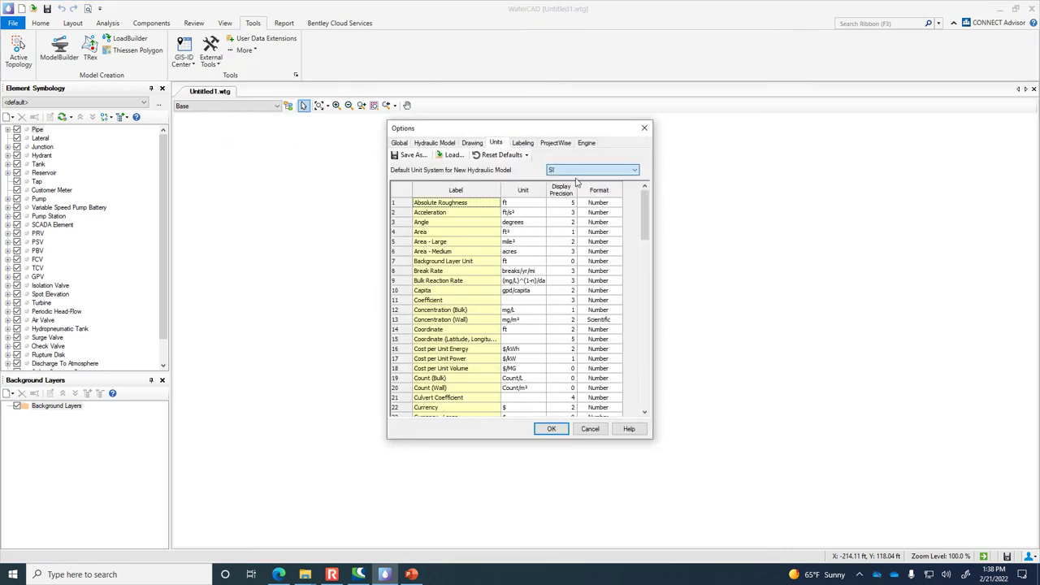
click(553, 431)
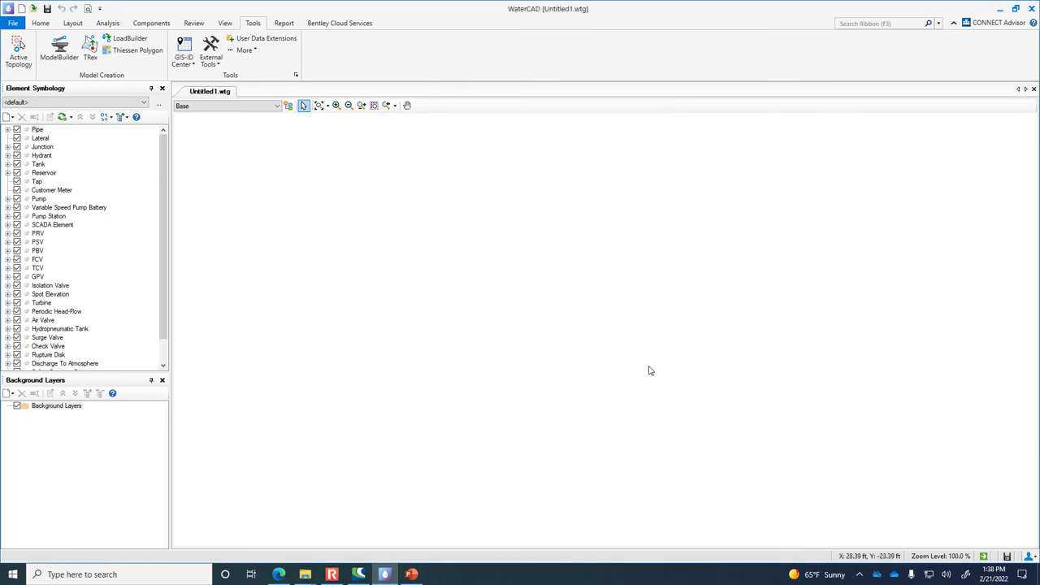
Close all models without saving the old one, and create a new hydraulic model.
click(13, 23)
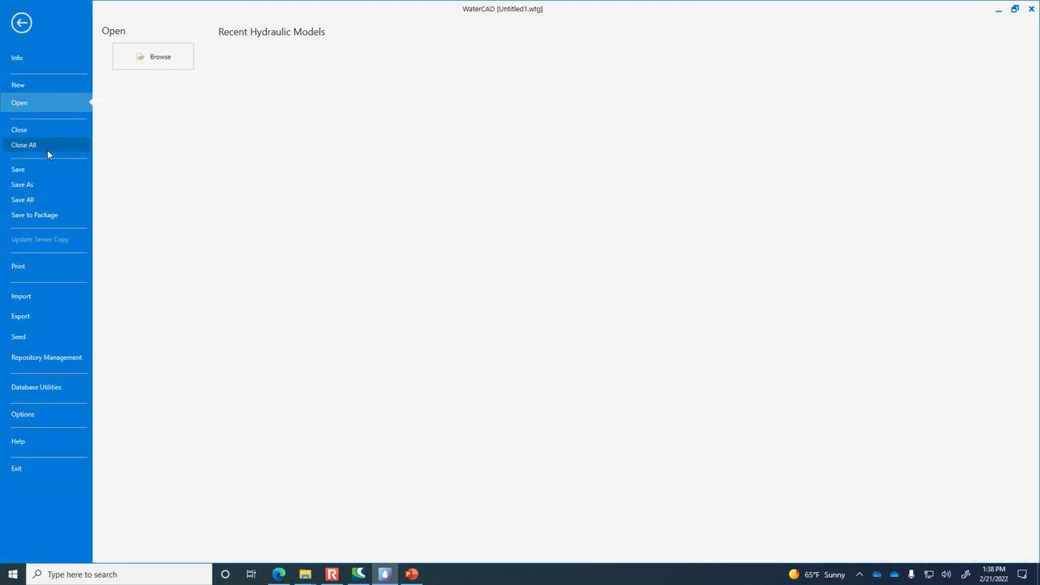
click(42, 147)
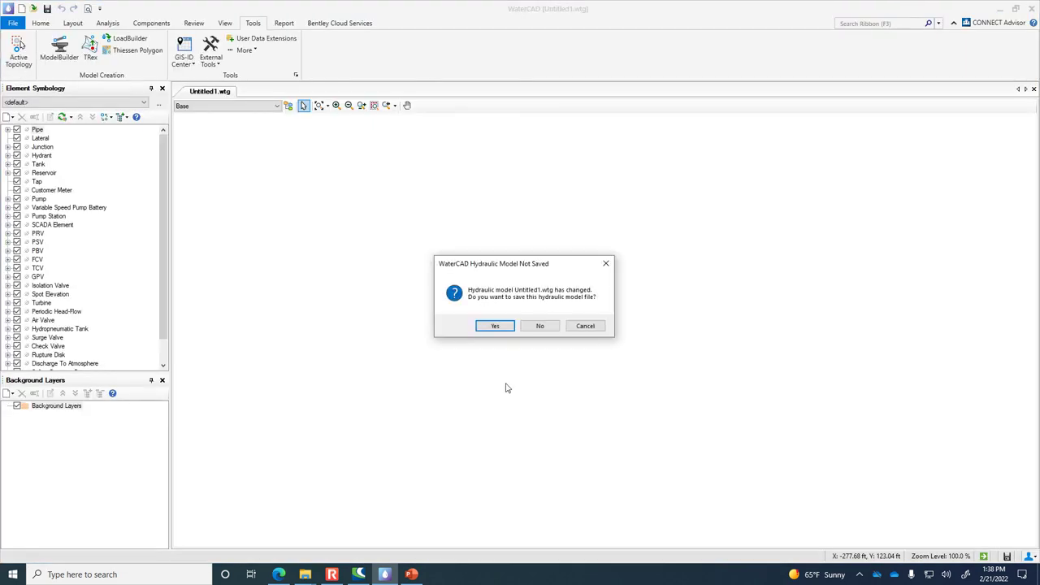
click(540, 327)
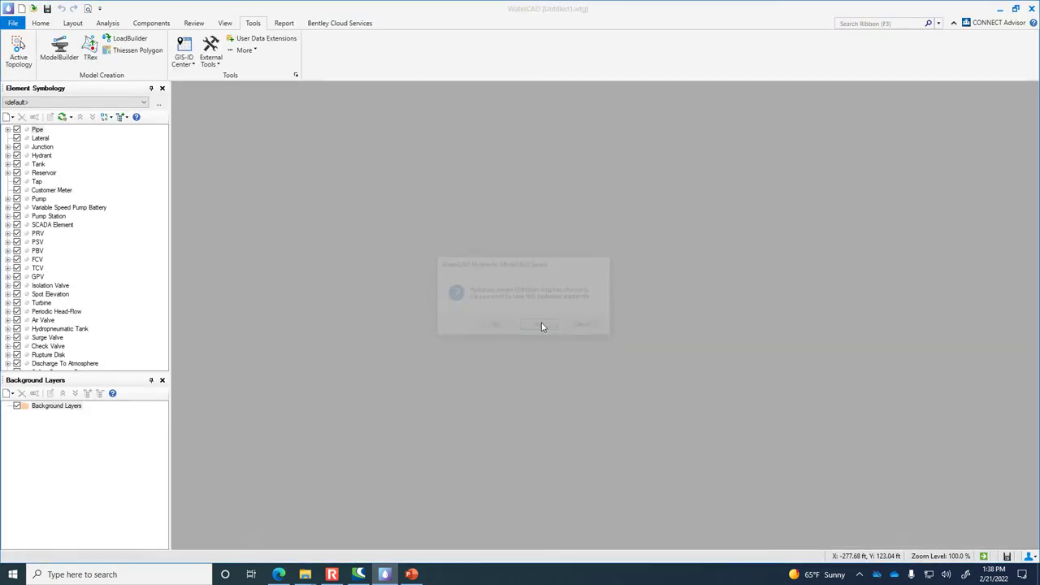
click(22, 8)
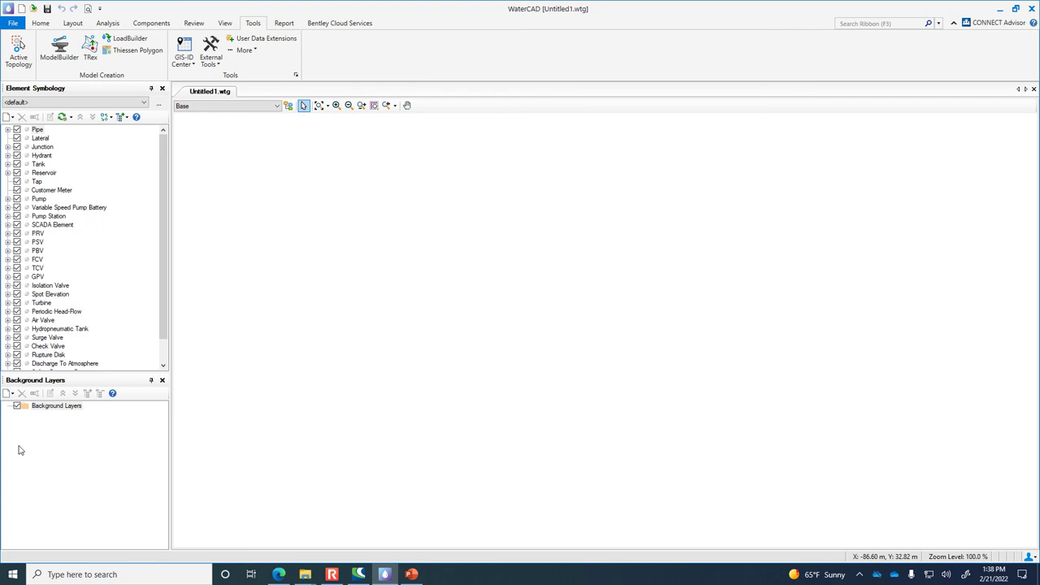
Add a new background layer from the Scaled Map import to WaterCAD image file.
click(13, 394)
click(24, 407)
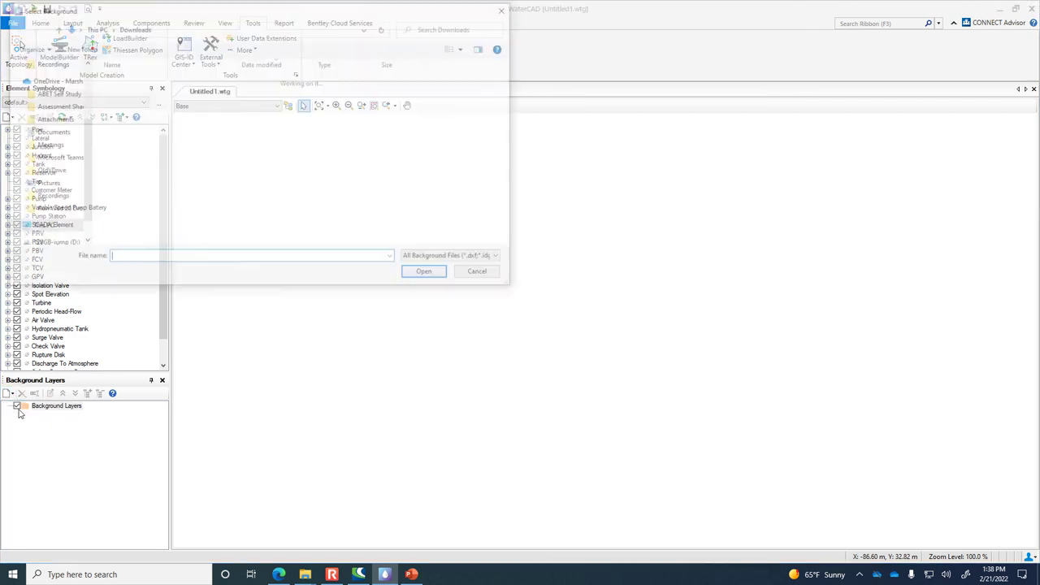
click(113, 94)
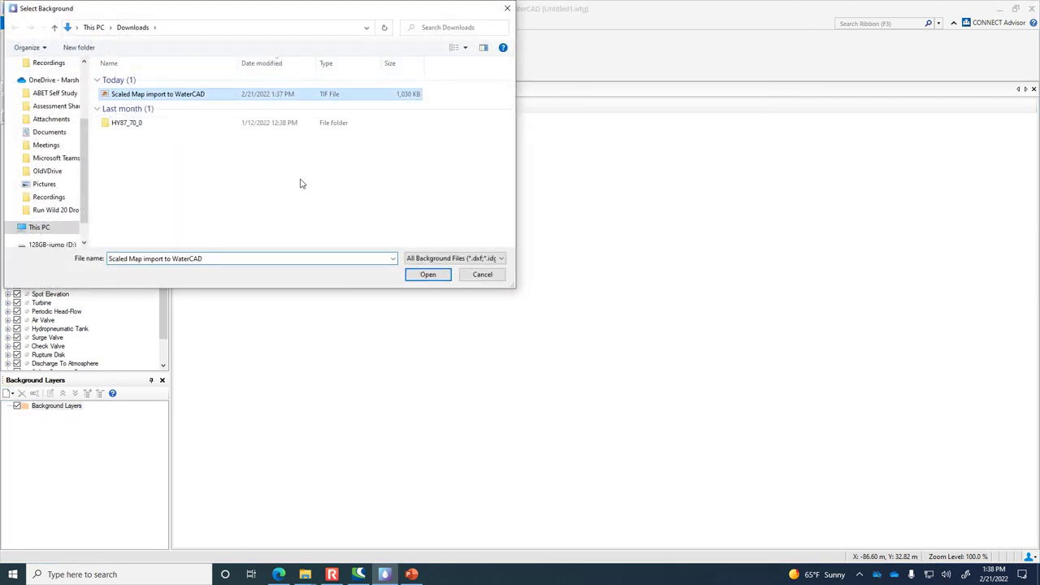
click(426, 274)
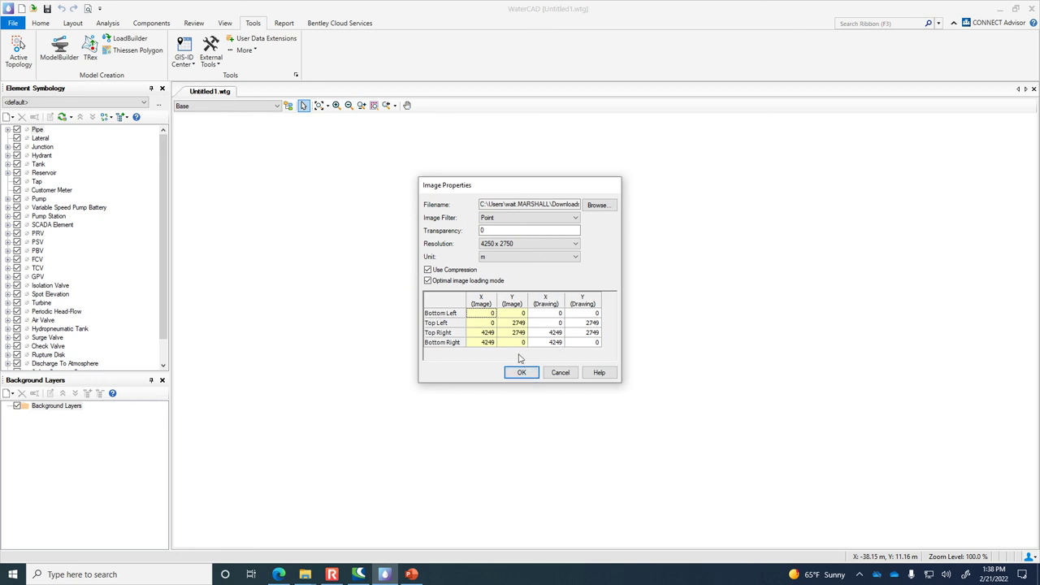
Load the scaled map background without compression, zoom to its extents, and bring up PowerPoint.
click(462, 273)
click(521, 373)
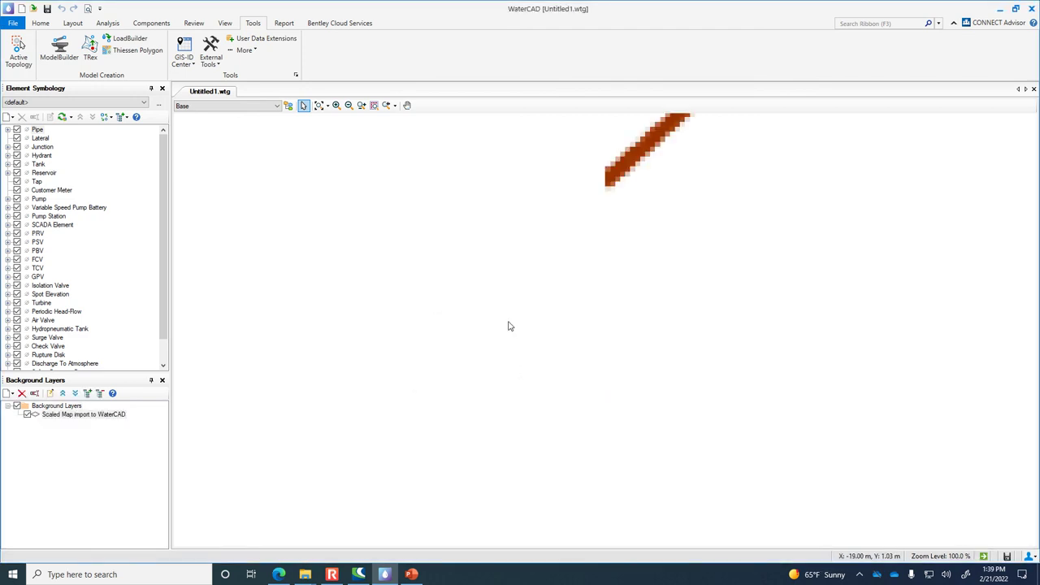
click(318, 106)
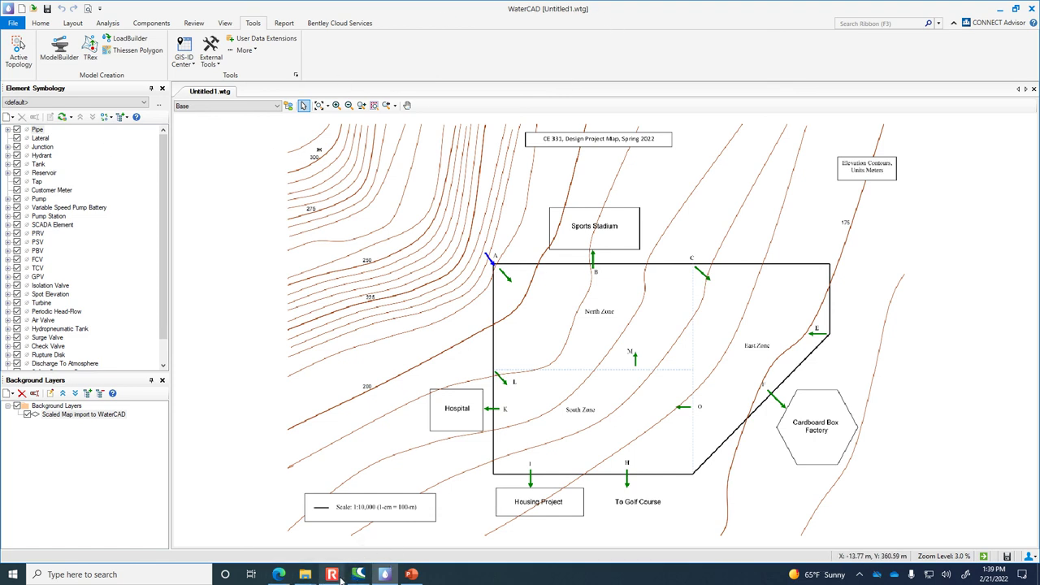
mouse_move(411, 579)
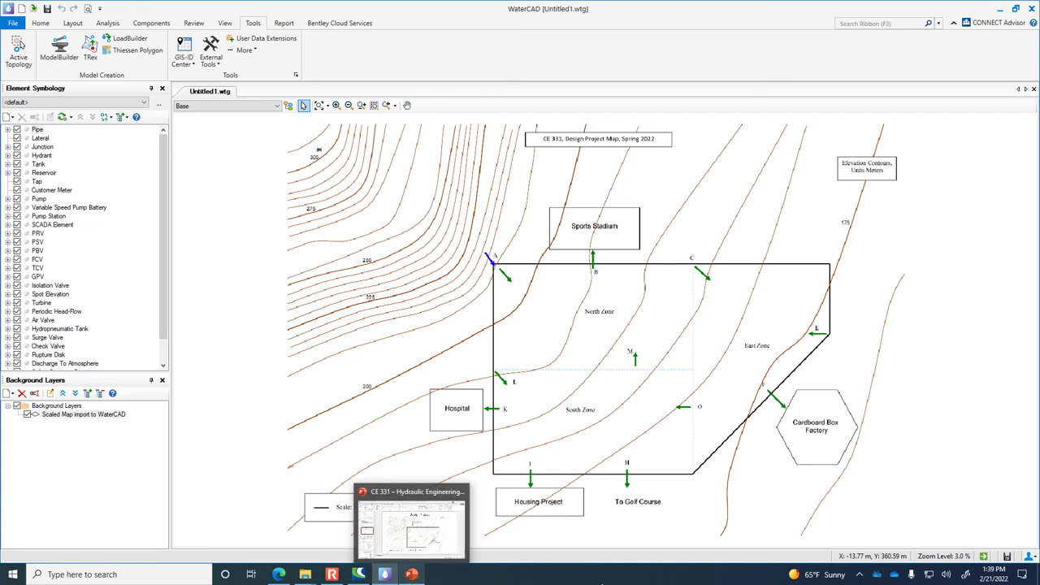
click(411, 577)
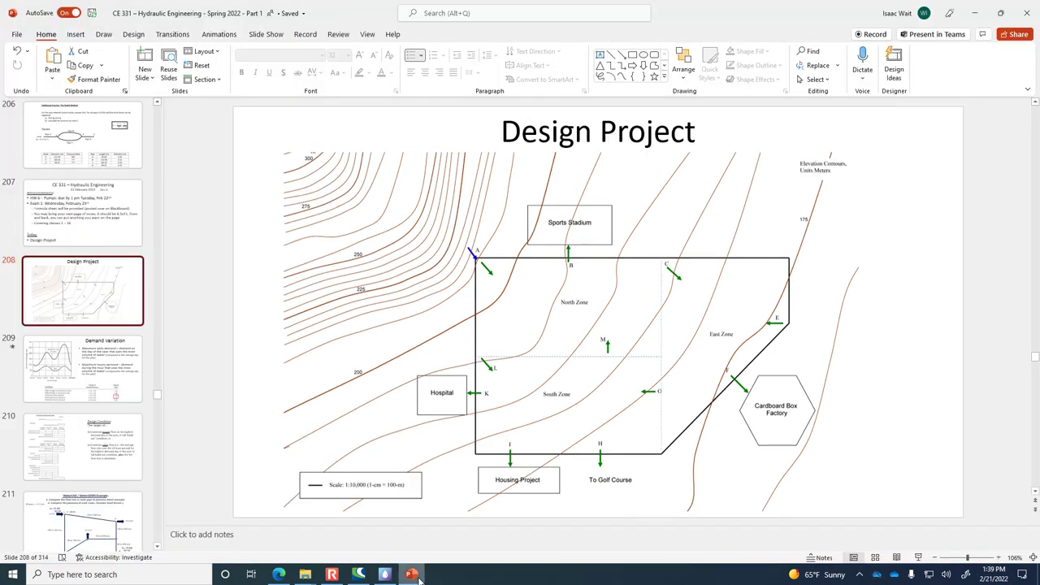
Minimize the Design Project slides to return to the WaterCAD map.
click(412, 577)
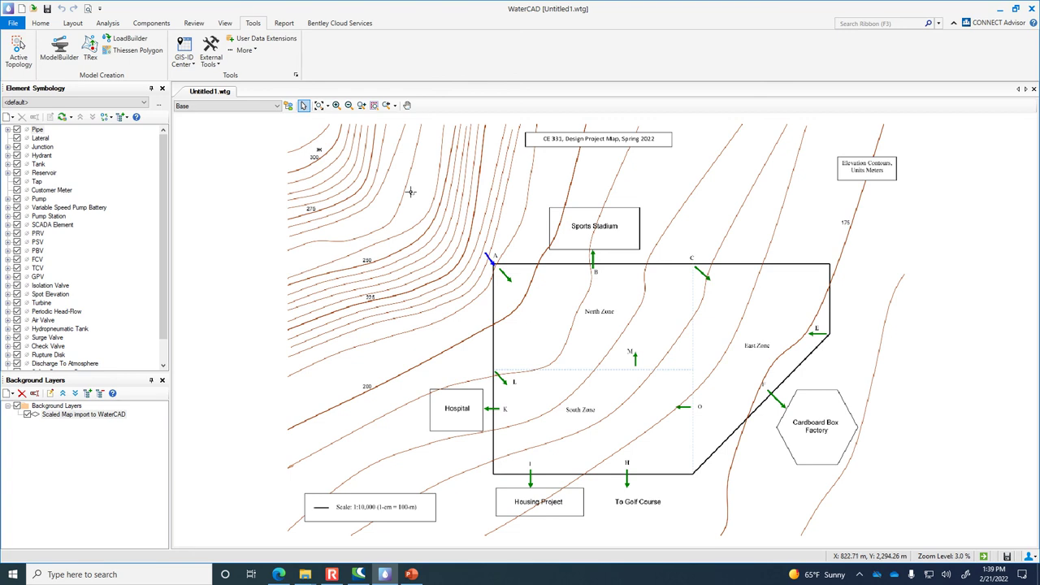
Create a second blank hydraulic model, Untitled2.wtg, with Ctrl+N from the Home tab.
drag(413, 195, 475, 180)
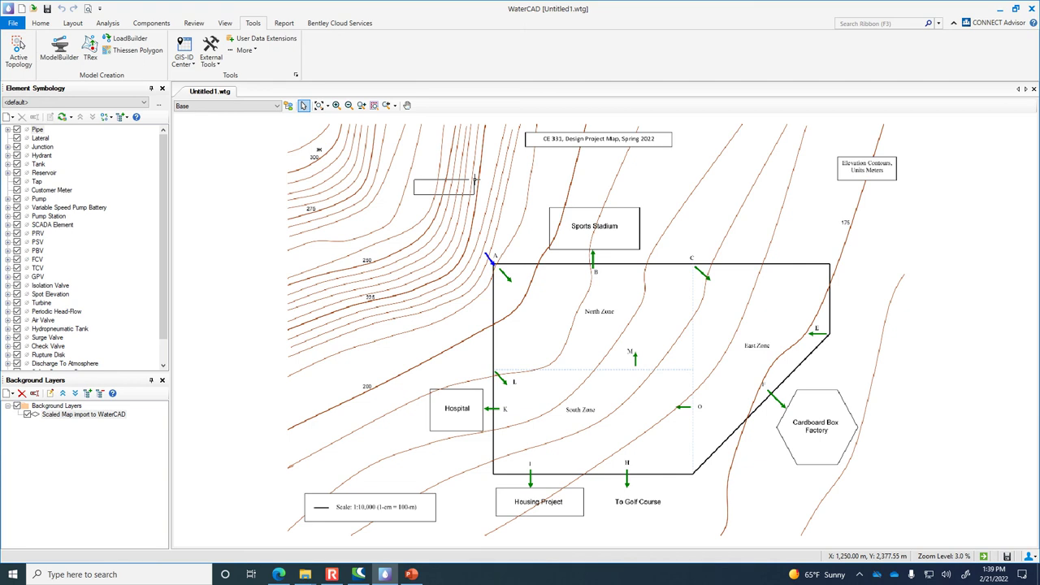
drag(457, 173, 297, 114)
click(40, 23)
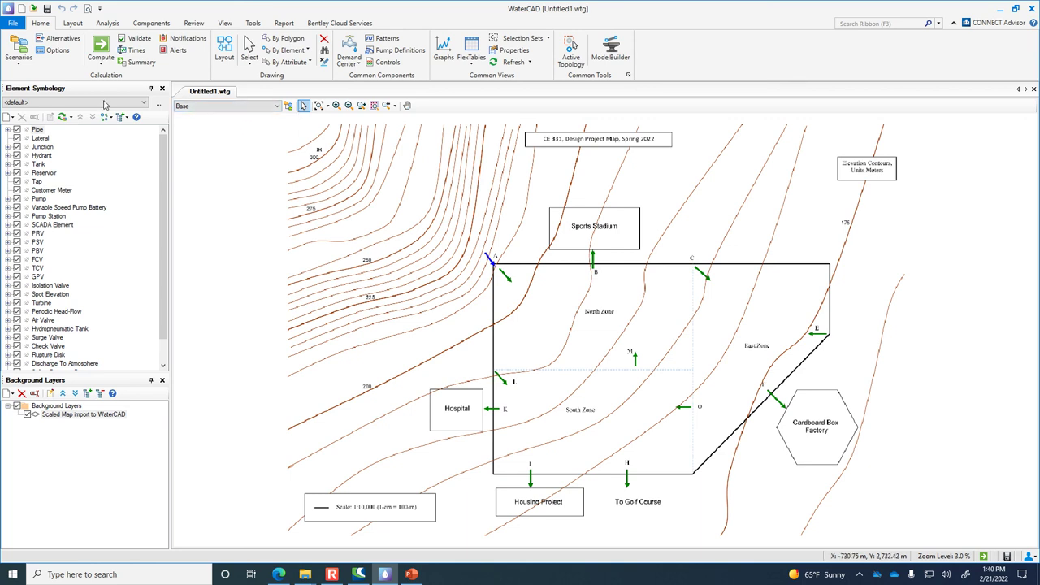
key(ctrl+n)
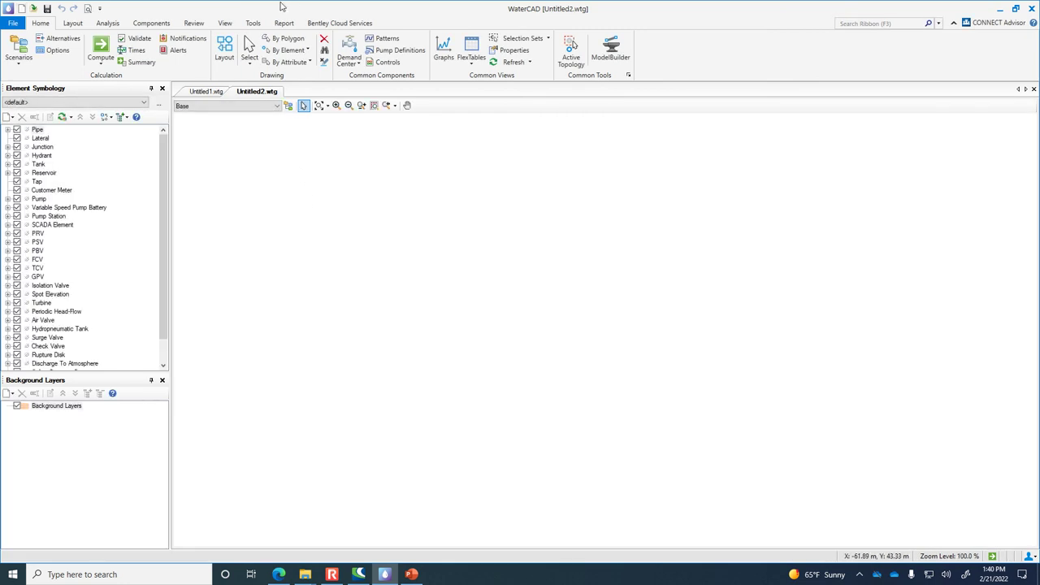
Place reservoir R-1 on the Untitled2 canvas using the Layout tool.
click(223, 57)
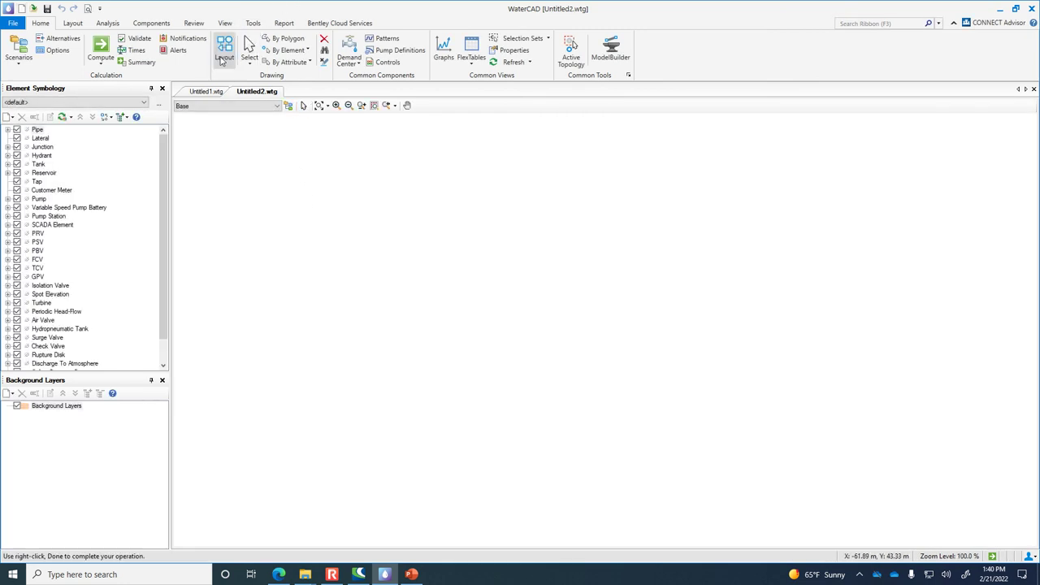
right_click(321, 193)
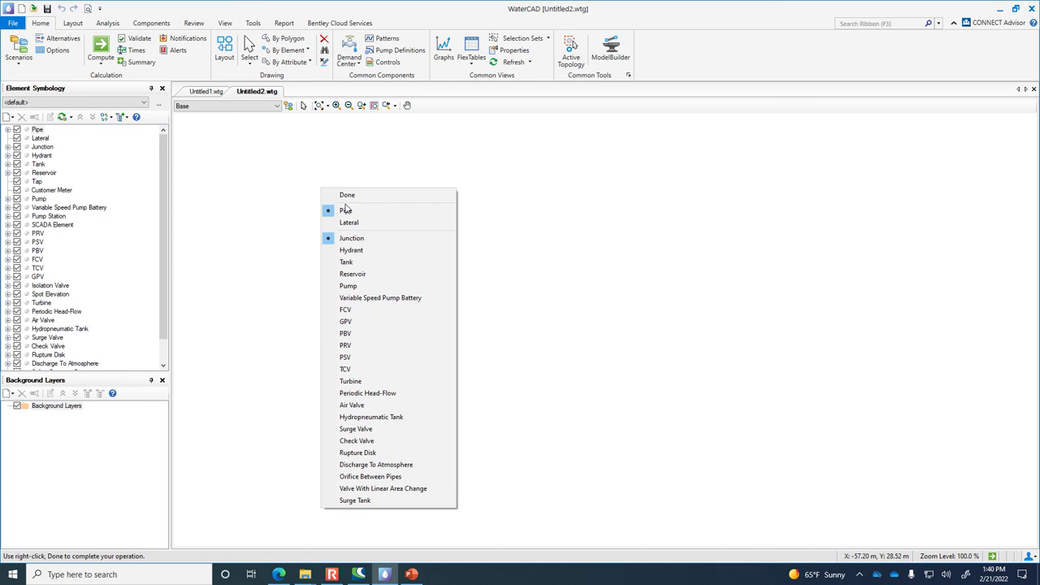
click(358, 274)
click(291, 208)
Lay out junctions J-1 to J-6 connected by pipes P-1 to P-8, forming a loop from R-1.
right_click(357, 260)
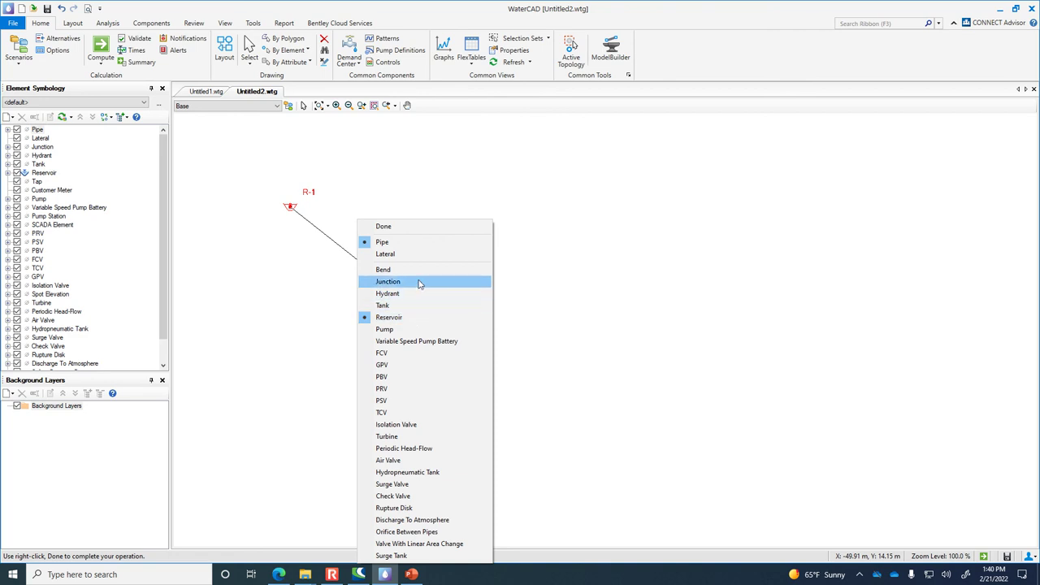
click(420, 282)
click(370, 259)
click(361, 455)
click(776, 465)
click(775, 248)
click(371, 259)
click(548, 354)
click(774, 464)
click(904, 499)
key(Escape)
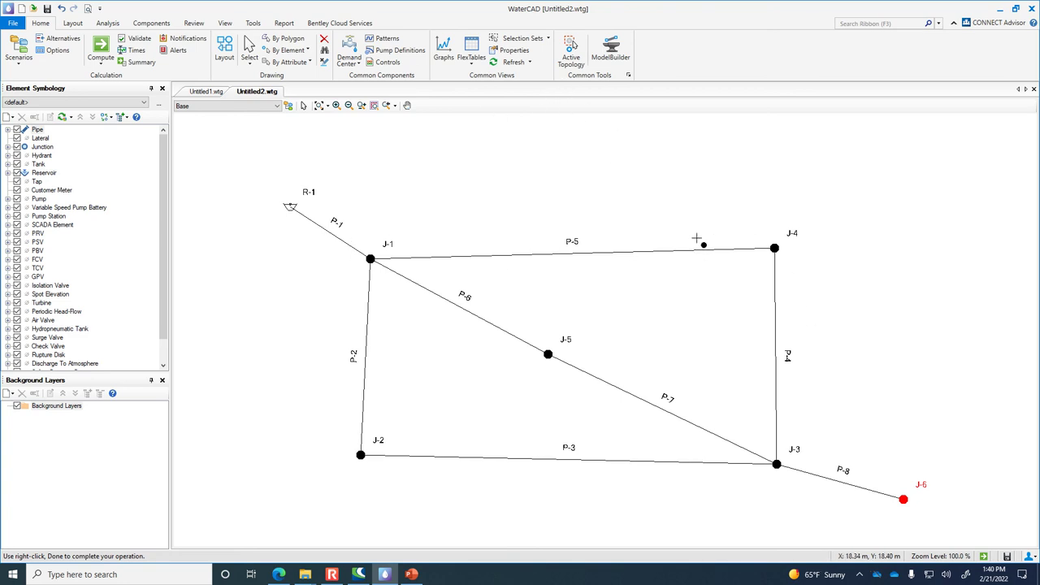
In the Junction FlexTable, enter elevations 10, 9, 8, 8 and 7 m for the junctions.
click(472, 65)
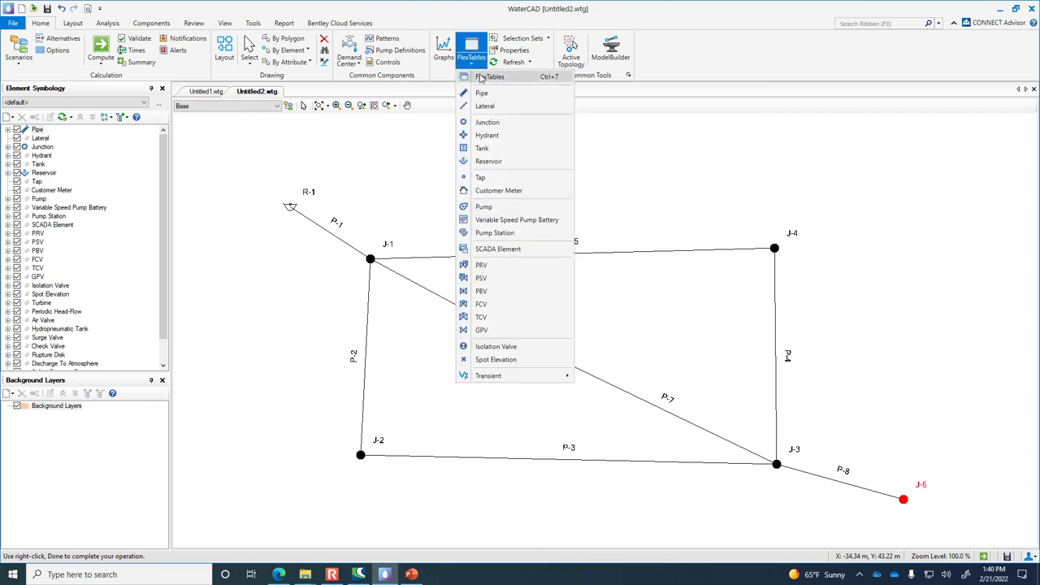
click(493, 126)
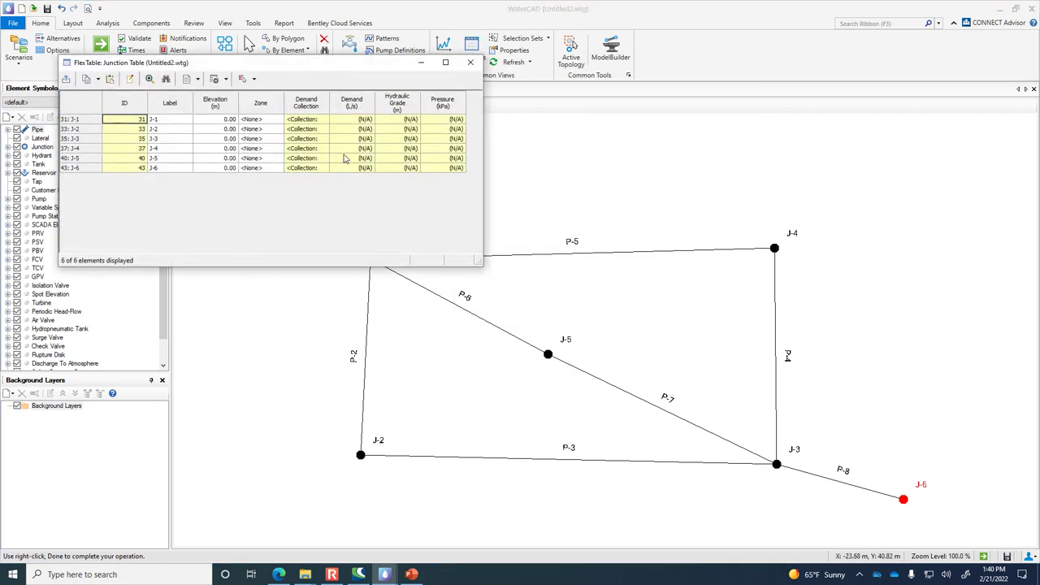
click(202, 122)
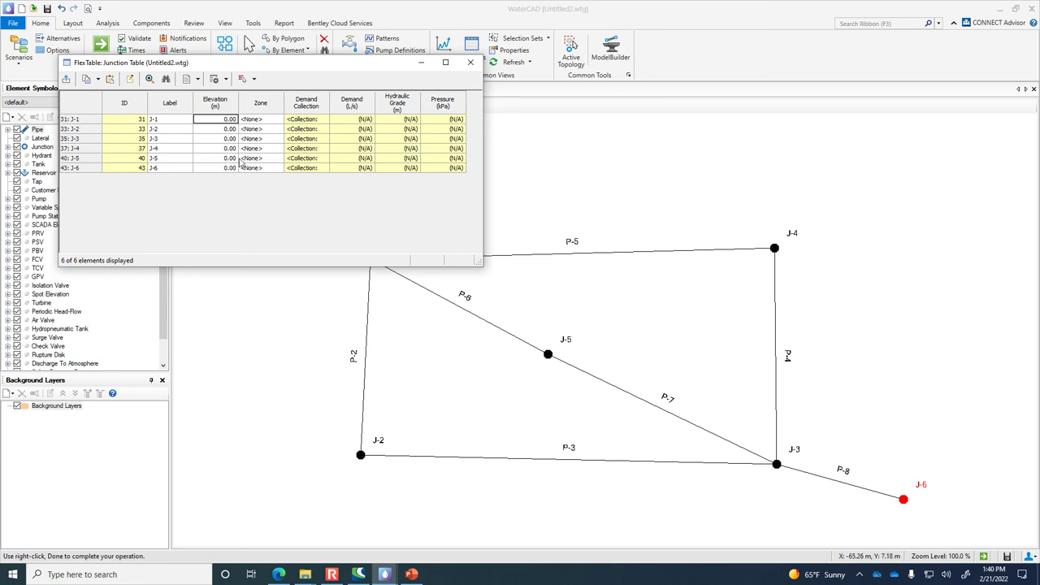
text(10)
key(Return)
text(9)
key(Return)
text(8)
key(Return)
text(8)
key(Return)
text(7)
key(Return)
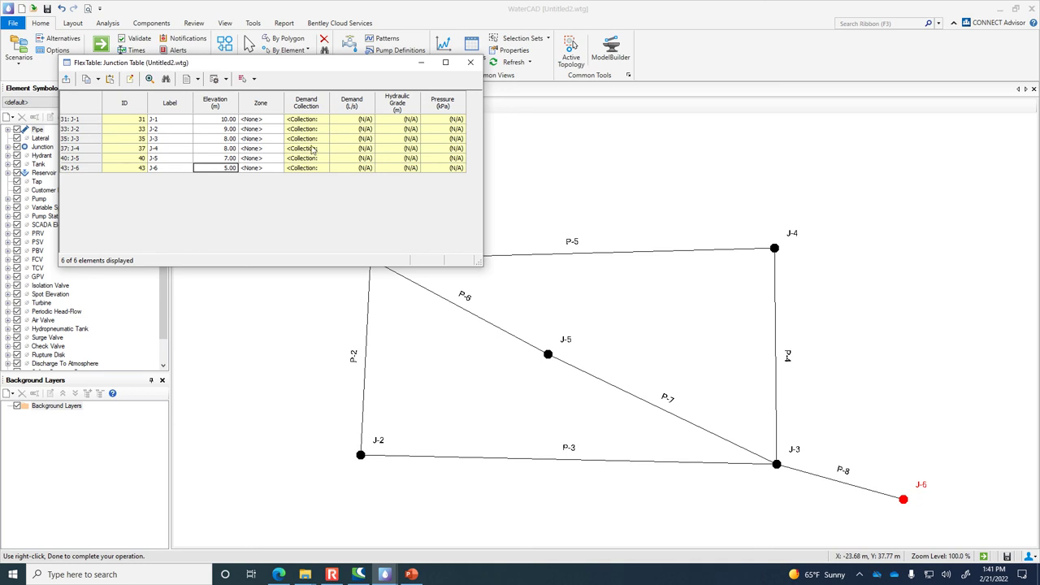
Give junction J-6 a base demand of 100 L/s.
click(326, 170)
click(326, 171)
click(325, 170)
click(519, 246)
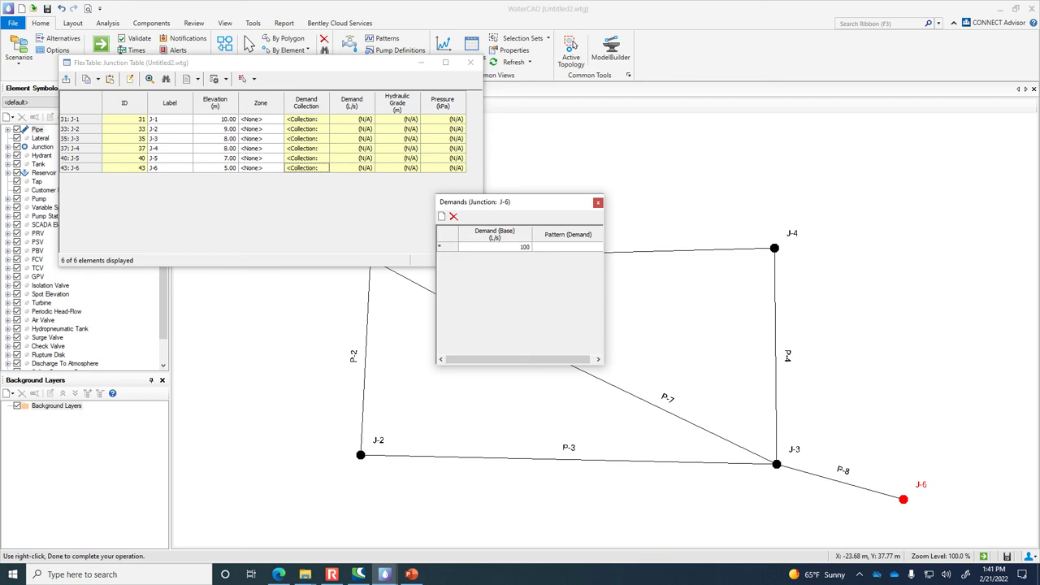
text(100)
key(Return)
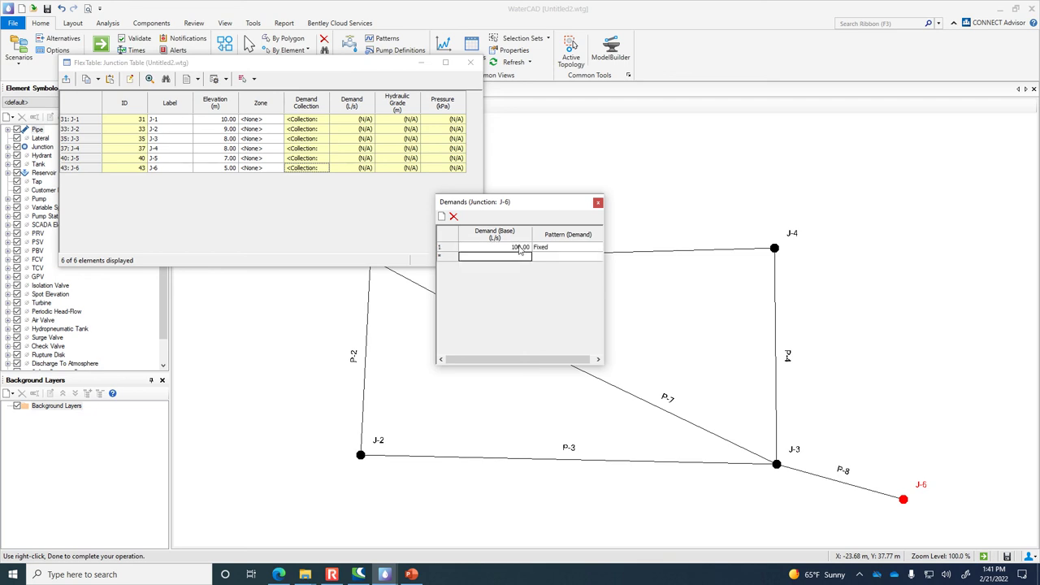
click(598, 202)
Give junction J-4 a base demand of 50 L/s.
click(313, 149)
click(324, 149)
click(479, 247)
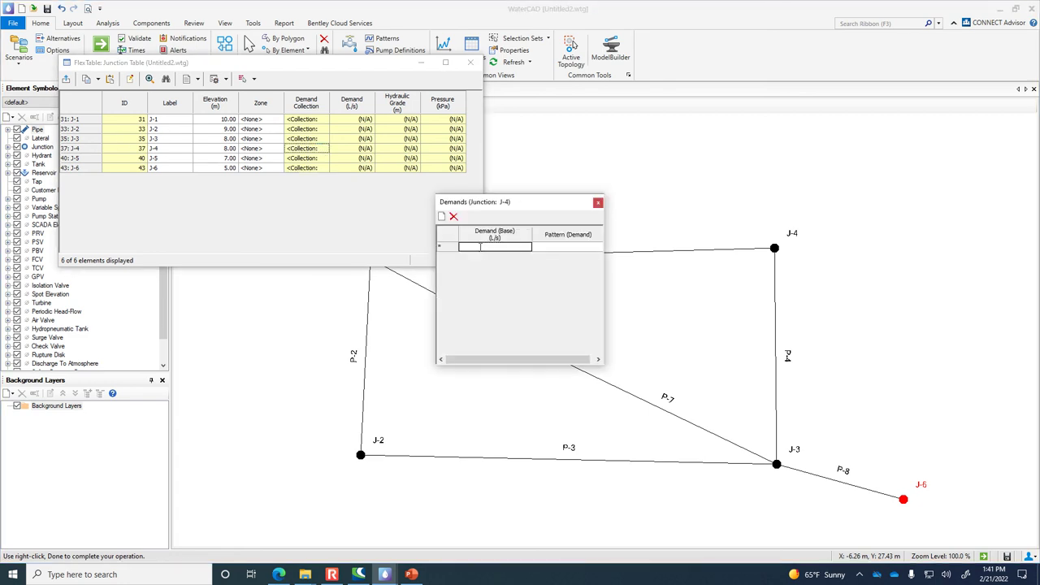
key(Return)
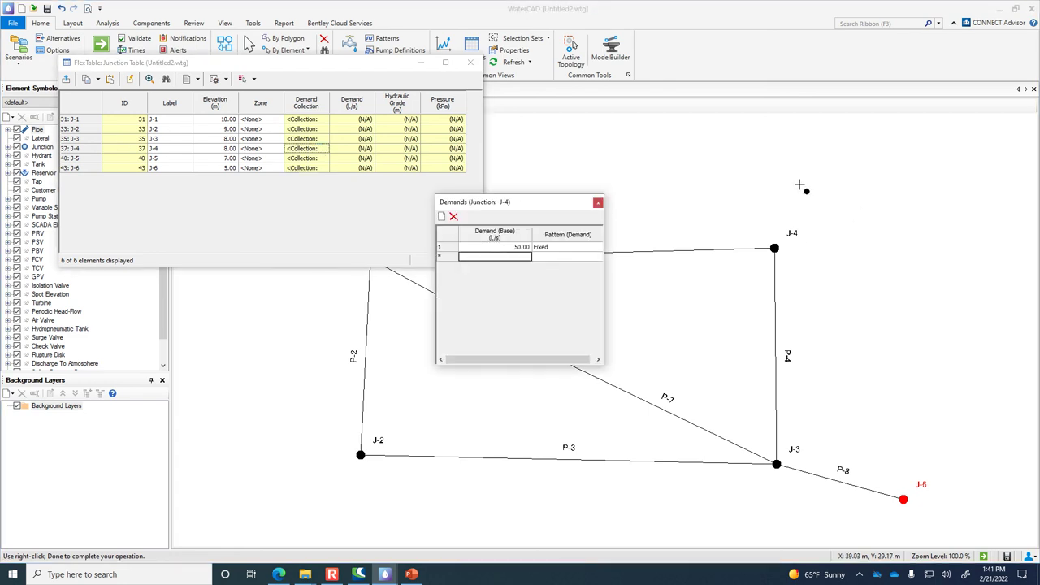
click(598, 204)
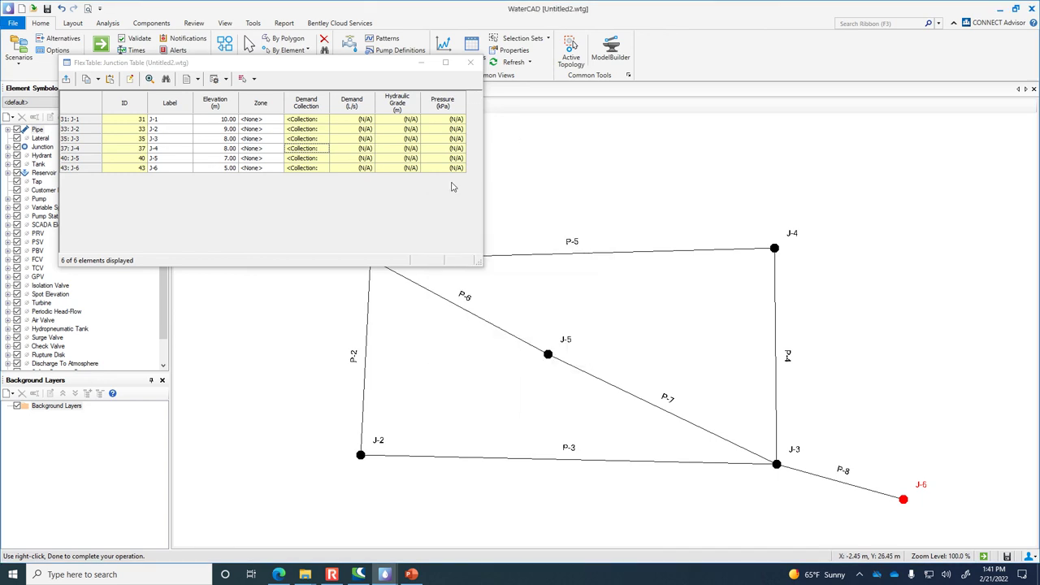
Close the junction table and set pipe P-1's diameter to 300 mm in the Pipe FlexTable.
click(470, 63)
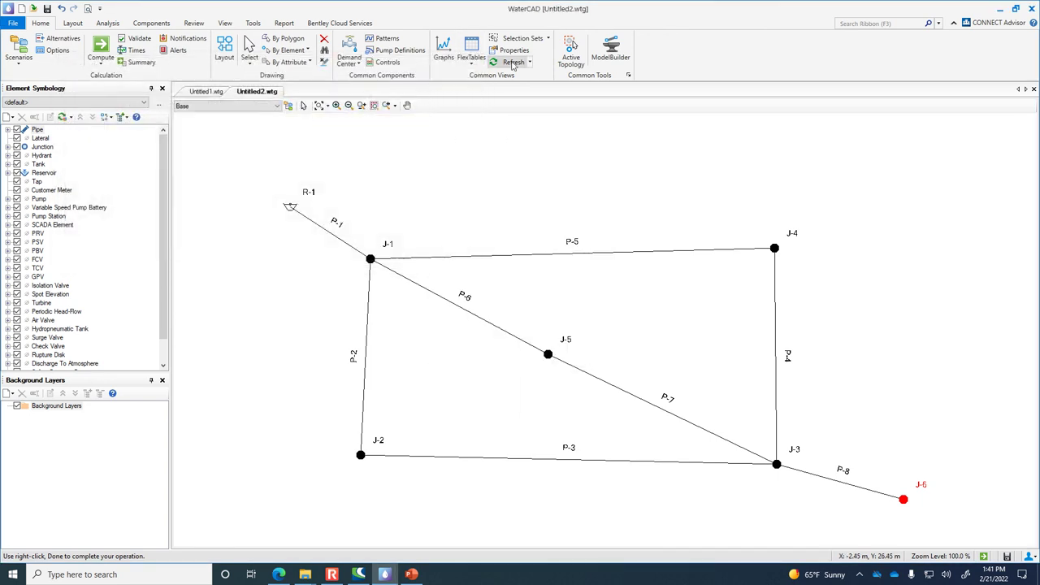
click(478, 69)
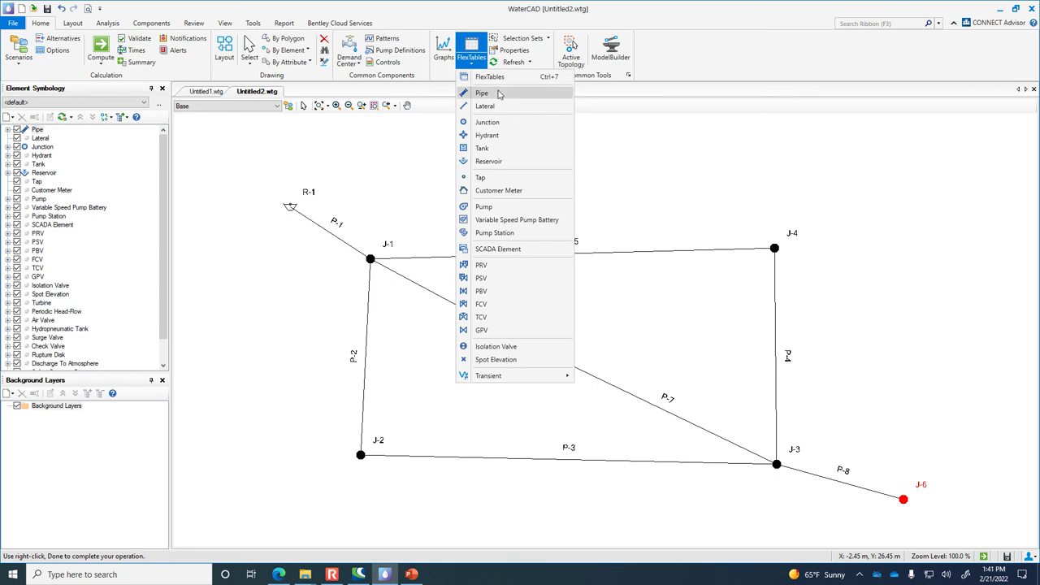
click(498, 95)
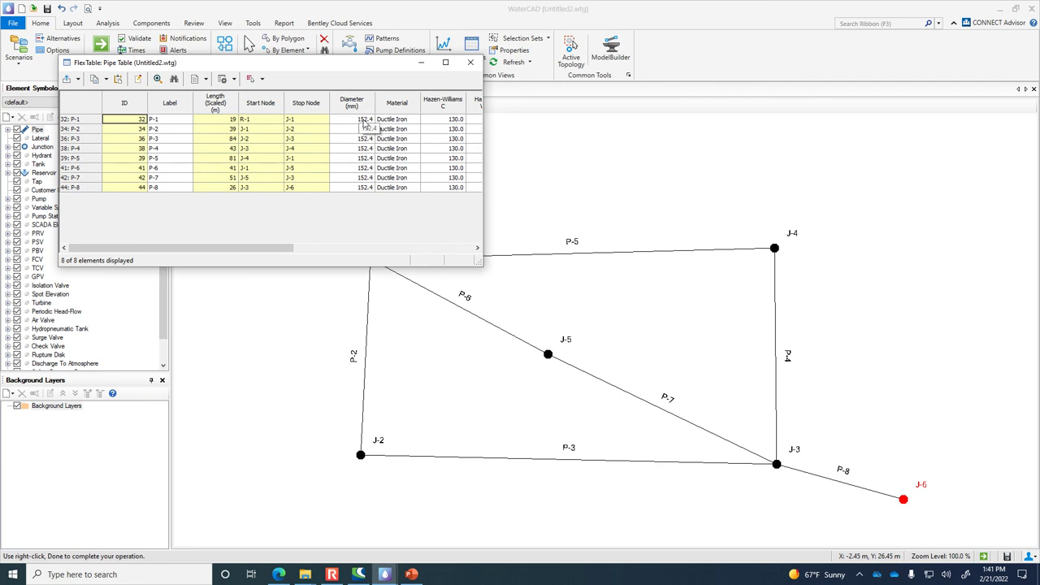
drag(349, 63, 571, 41)
click(594, 99)
click(581, 98)
text(300)
key(Return)
Set pipe P-6's diameter to 200 mm and close the pipe table.
drag(509, 46, 609, 130)
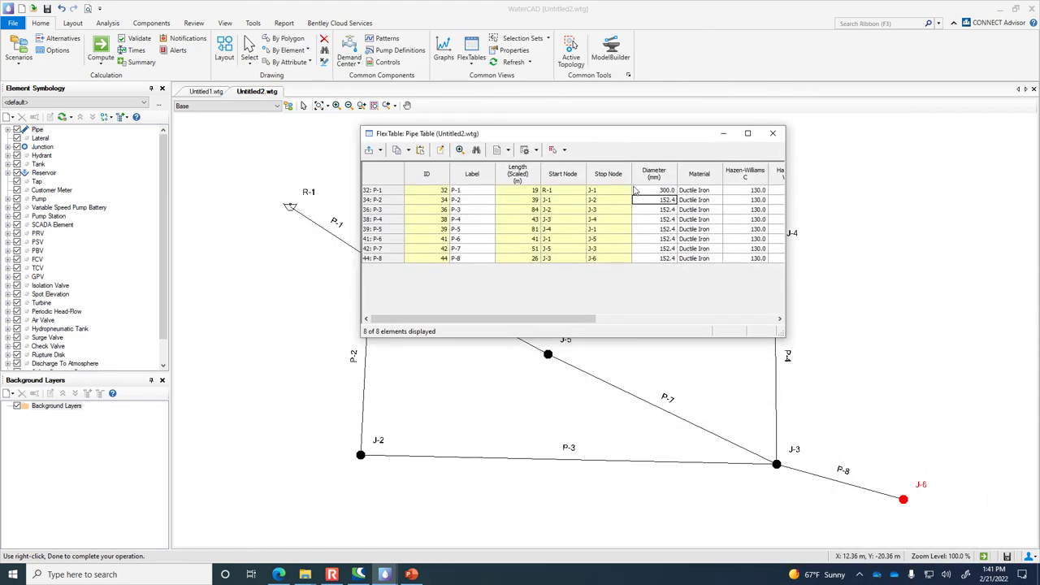
click(656, 239)
text(200)
click(657, 248)
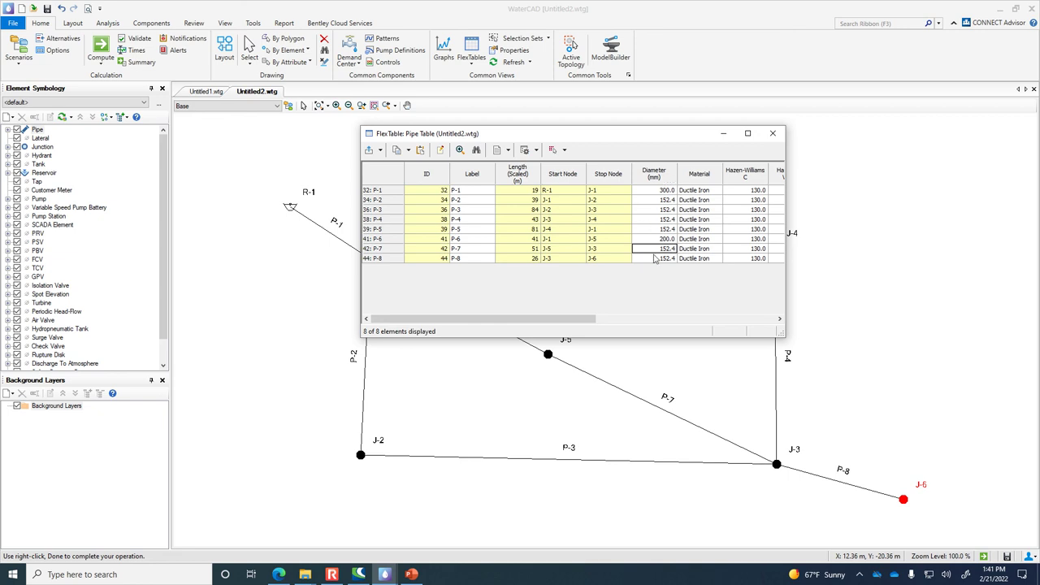
click(772, 133)
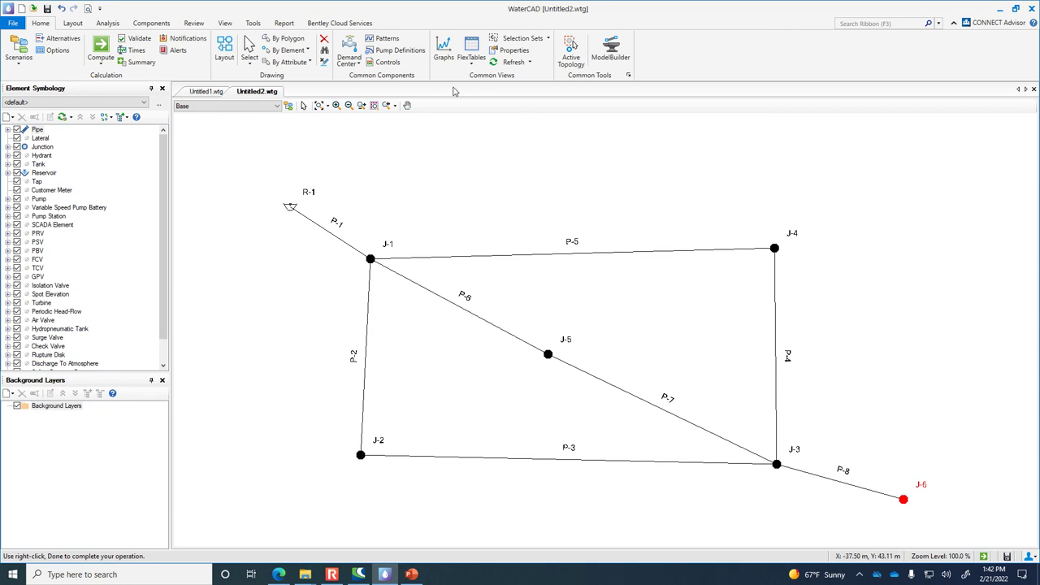
Set reservoir R-1's elevation to 85 m in its Properties window.
click(303, 105)
double_click(290, 205)
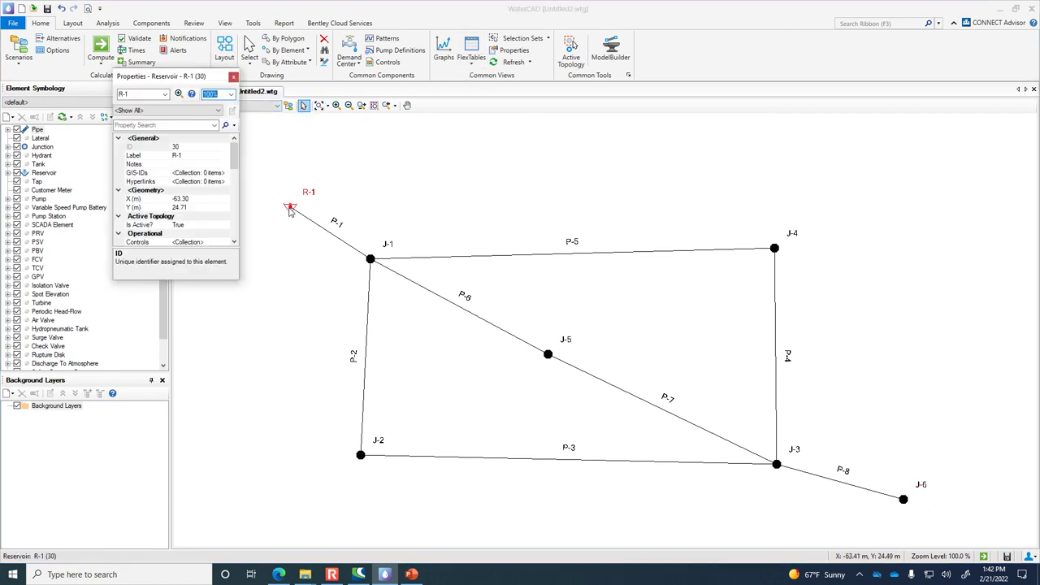
drag(236, 279, 357, 393)
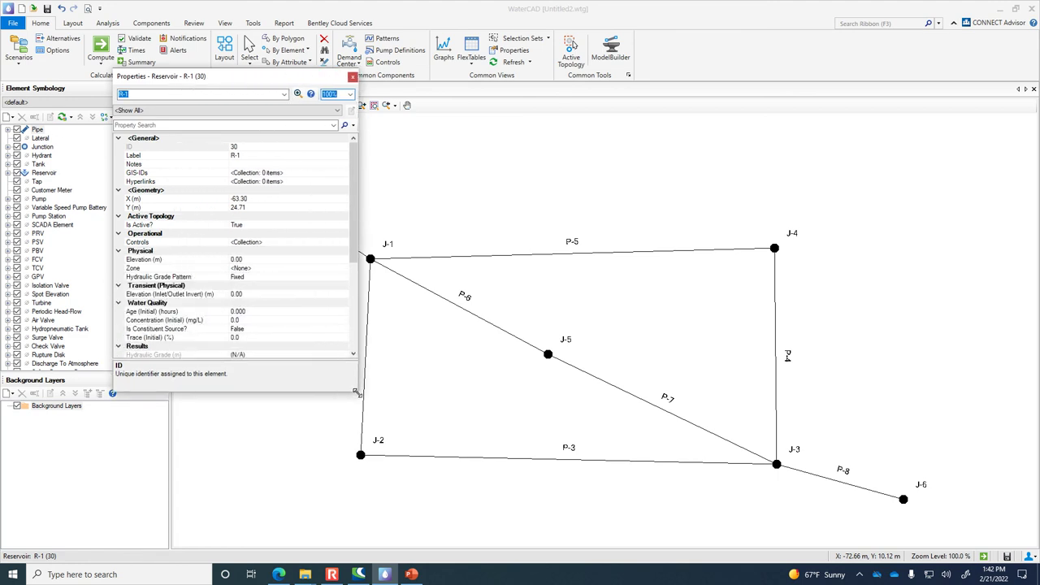
click(265, 259)
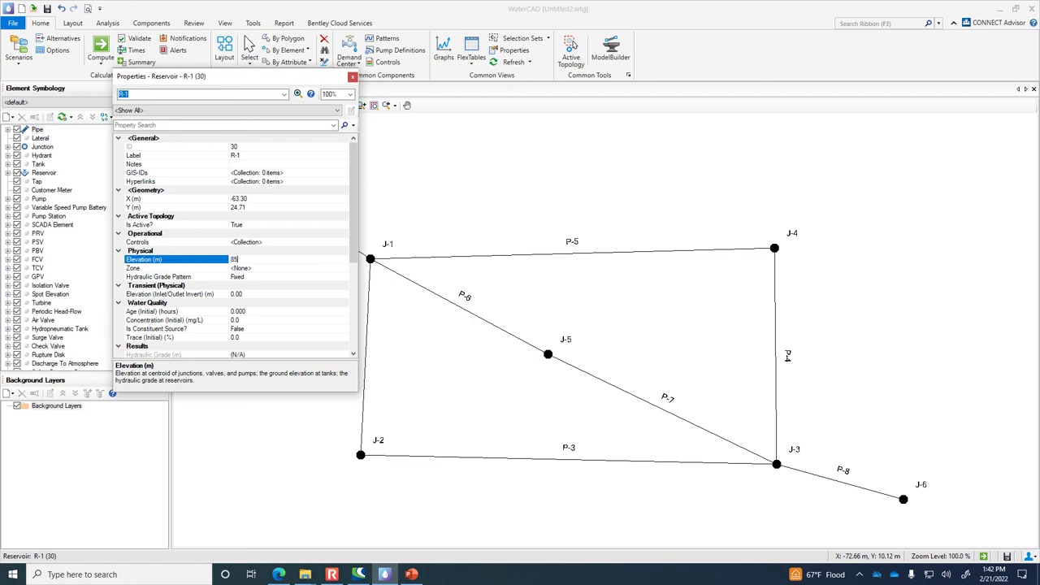
key(Return)
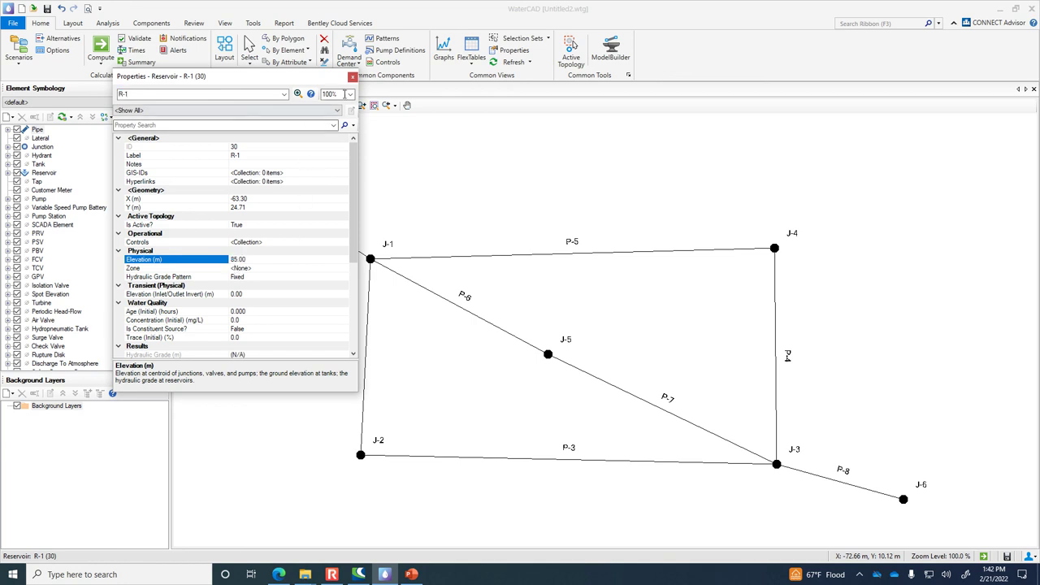
click(352, 77)
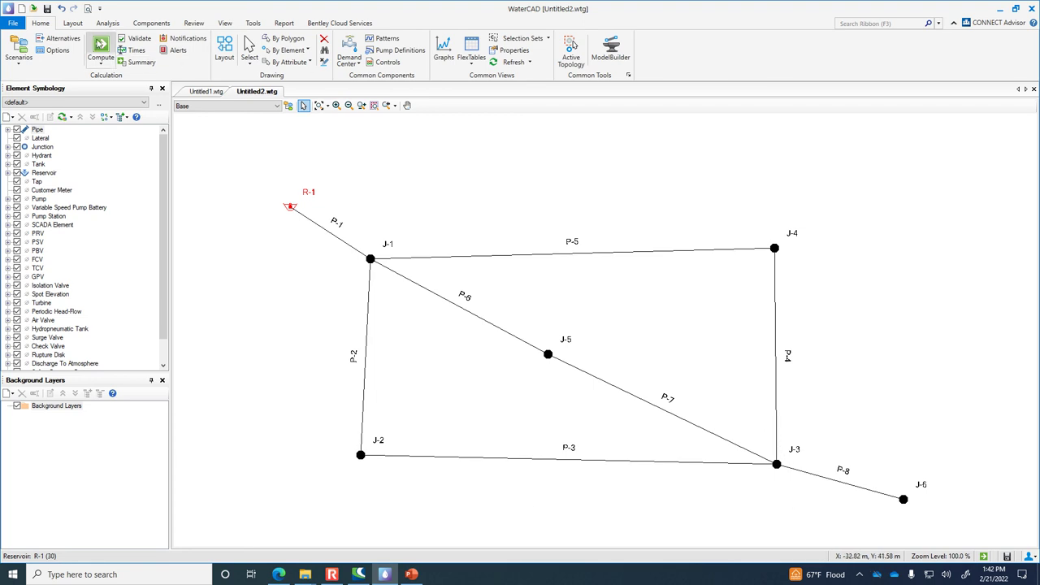
Compute the network and review junction pressures of 696–754 kPa in the Junction FlexTable.
click(101, 47)
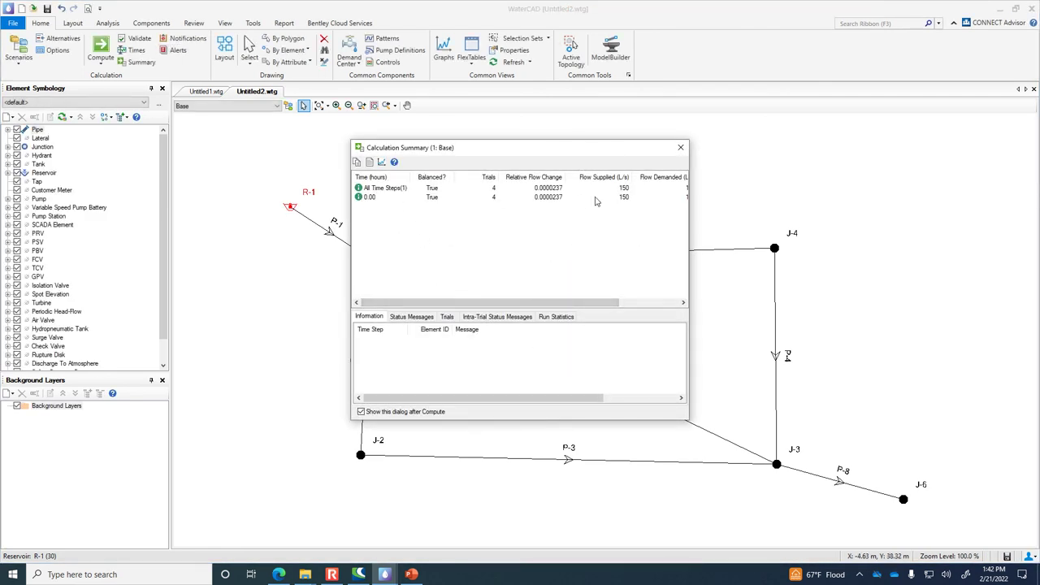
click(681, 149)
click(471, 56)
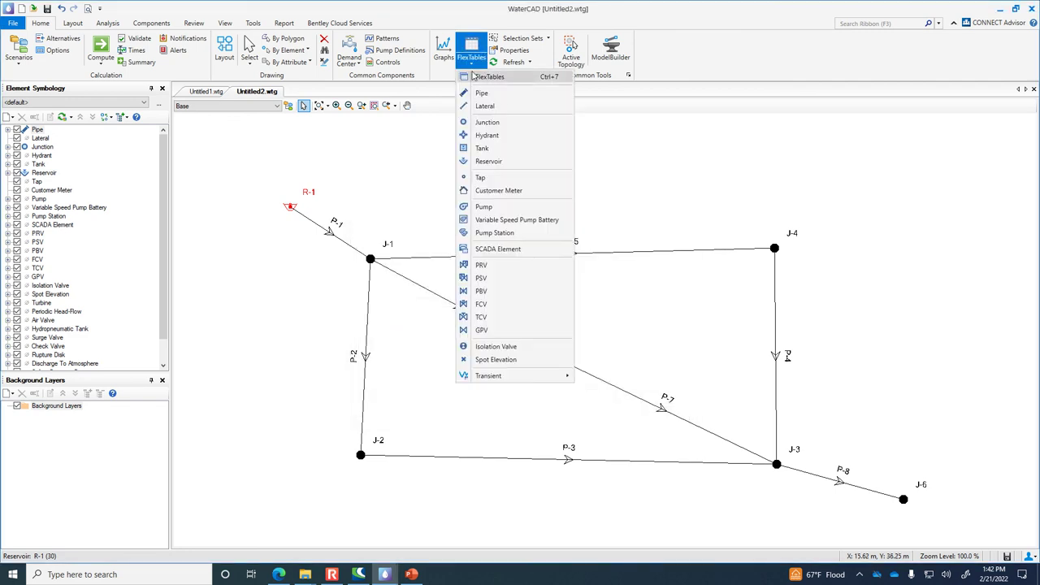
click(503, 124)
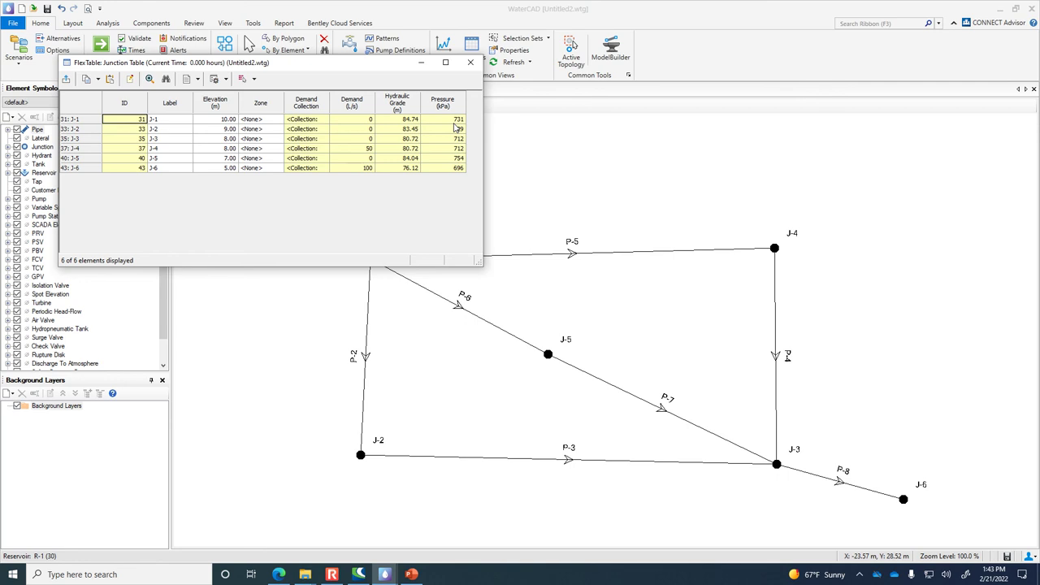
click(470, 63)
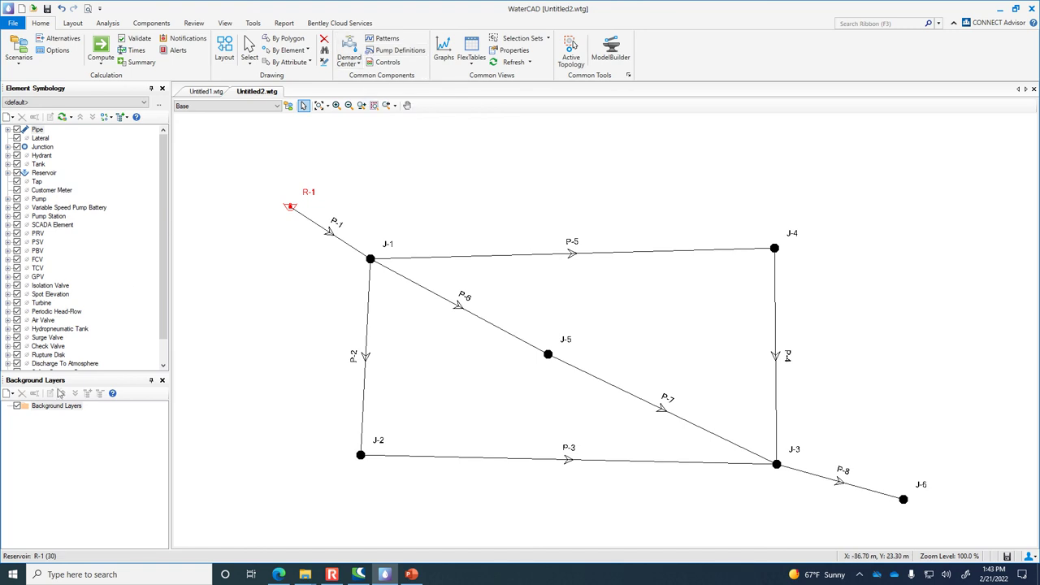
Add a new annotation to the Junction entry in Element Symbology.
click(8, 147)
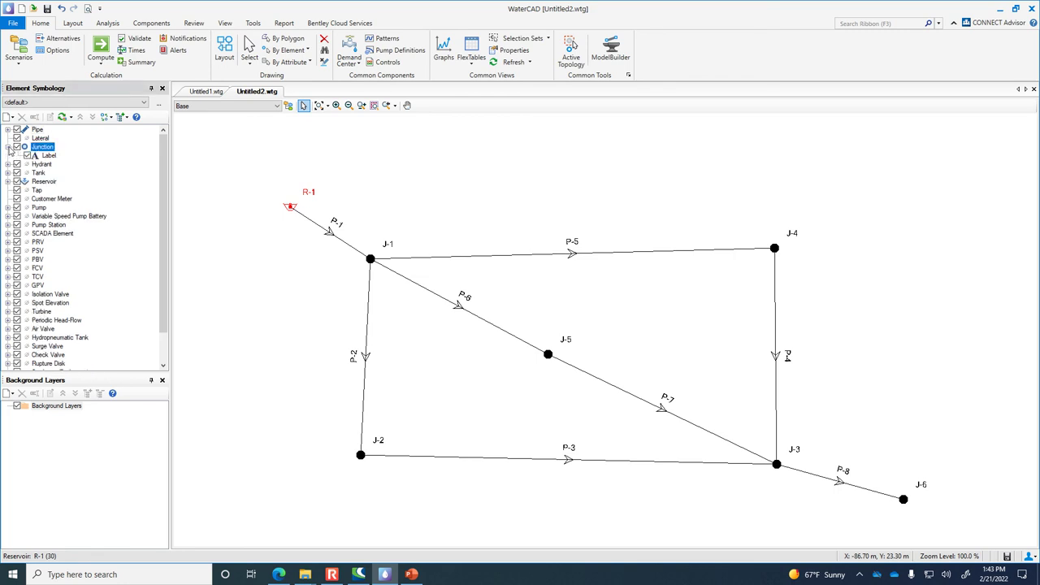
right_click(39, 151)
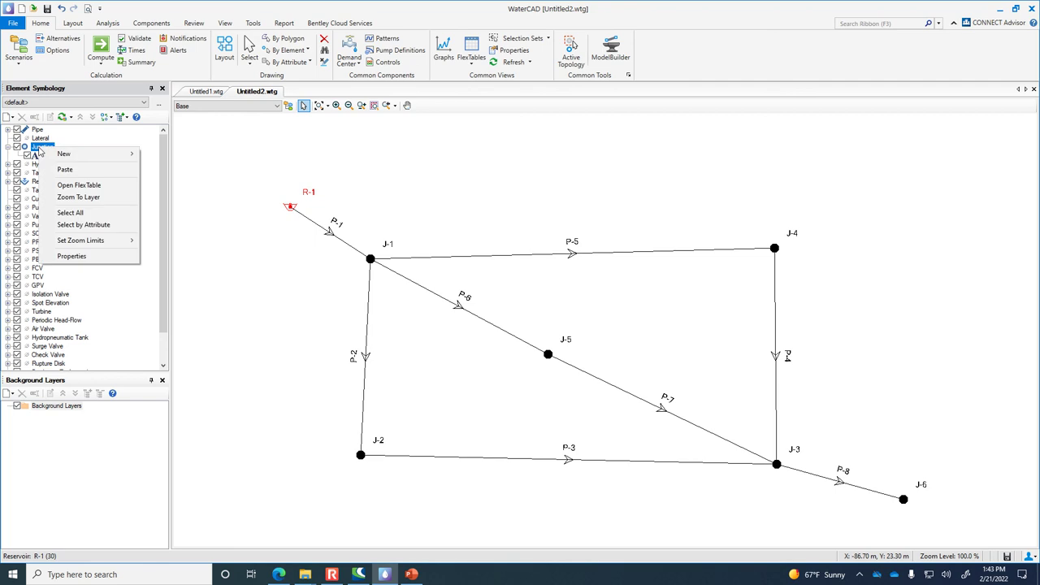
mouse_move(103, 154)
click(172, 154)
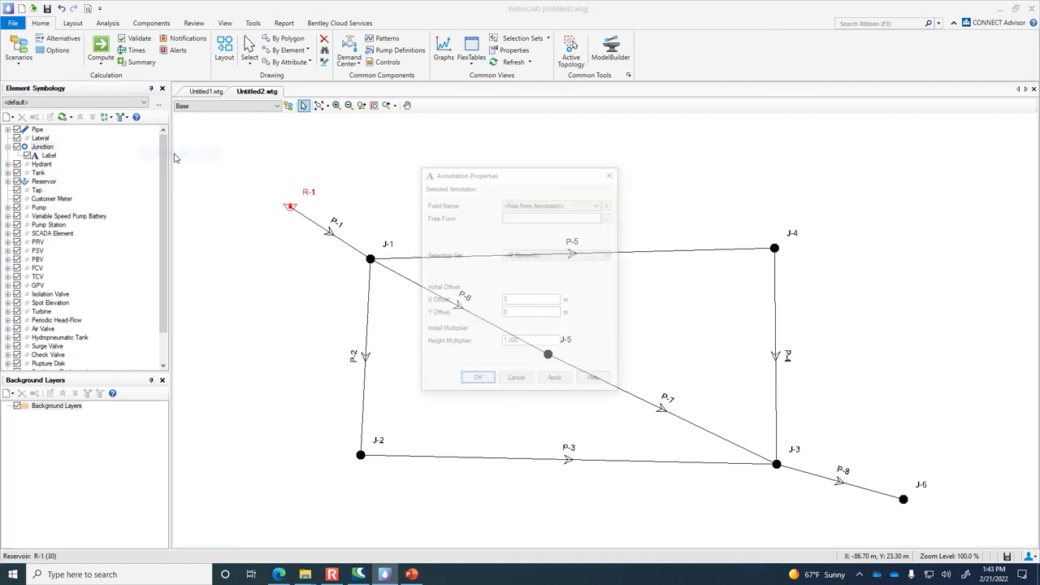
mouse_move(540, 178)
mouse_down()
mouse_move(340, 114)
mouse_move(232, 144)
mouse_move(185, 291)
mouse_move(195, 259)
mouse_up()
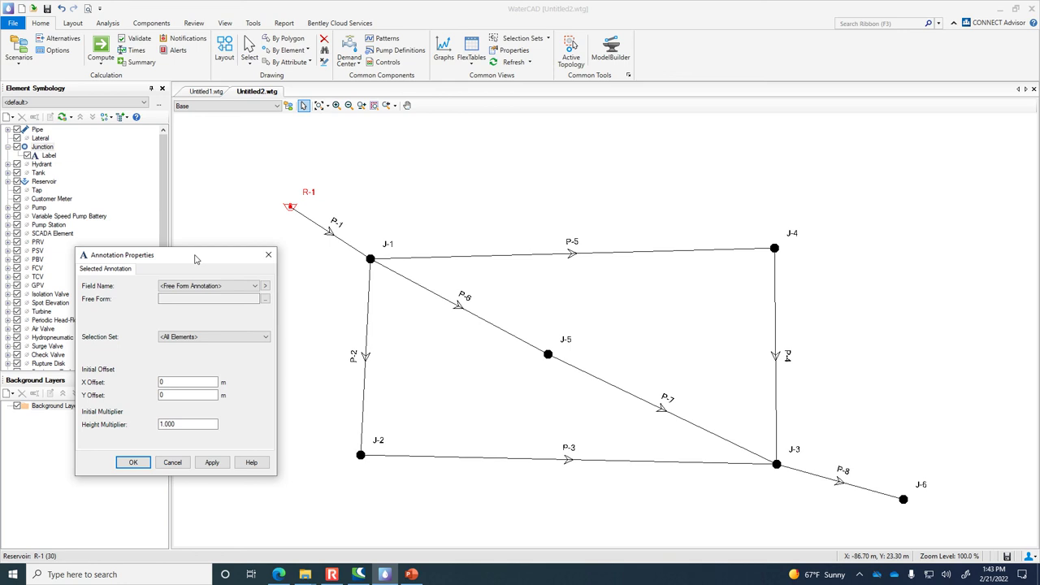
Annotate junctions with Pressure, prefix 'P =' and vertical offset 4, then apply and confirm.
click(231, 287)
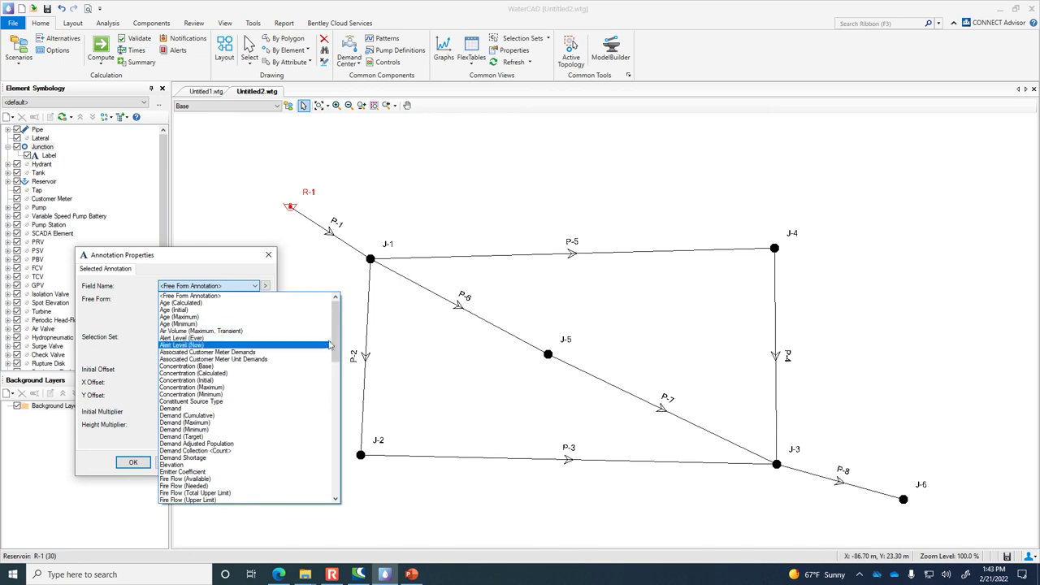
drag(335, 342, 328, 429)
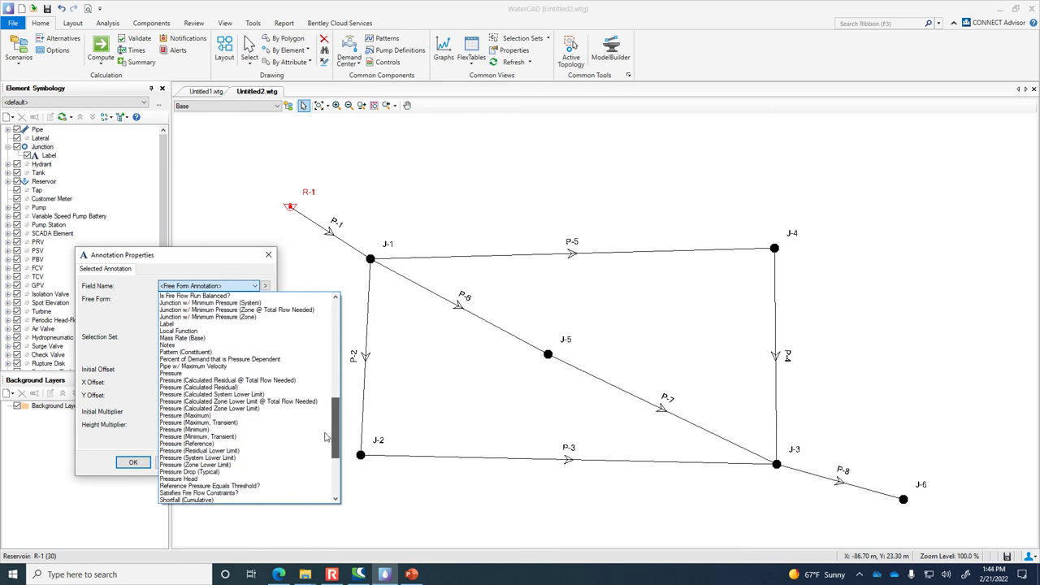
click(195, 374)
click(193, 296)
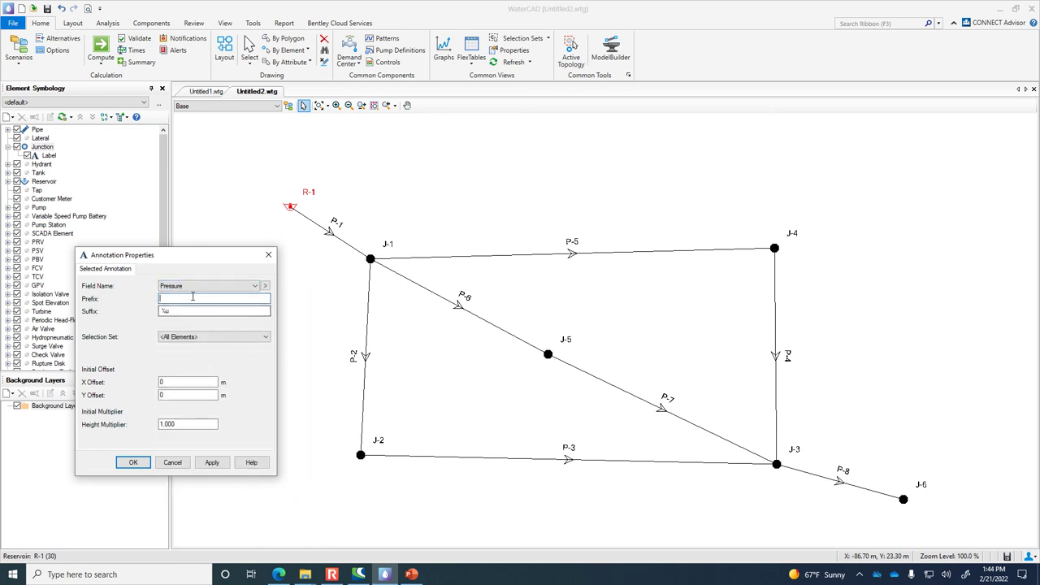
text(P =)
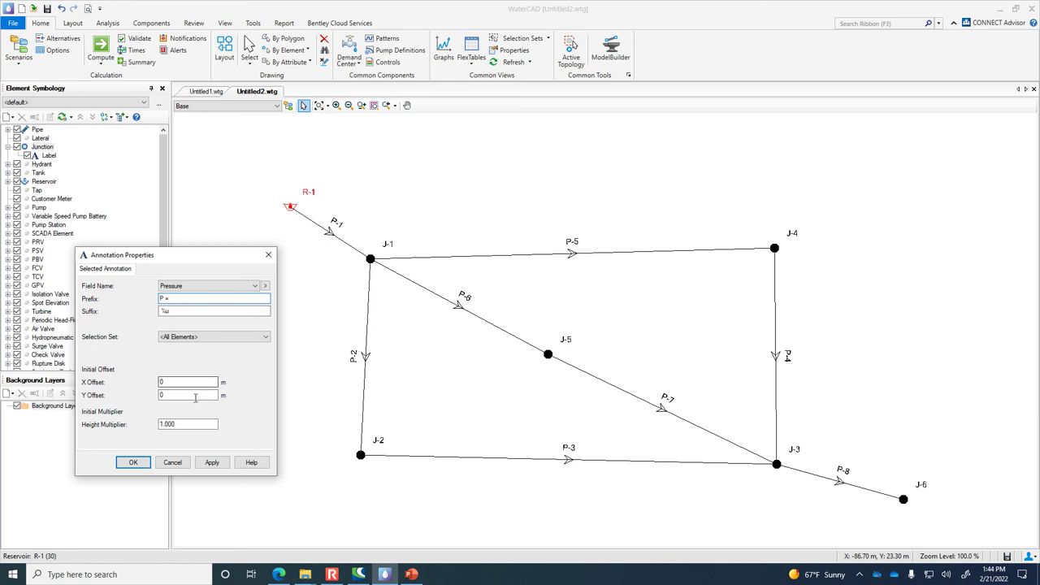
click(192, 381)
click(192, 396)
text(4)
click(212, 462)
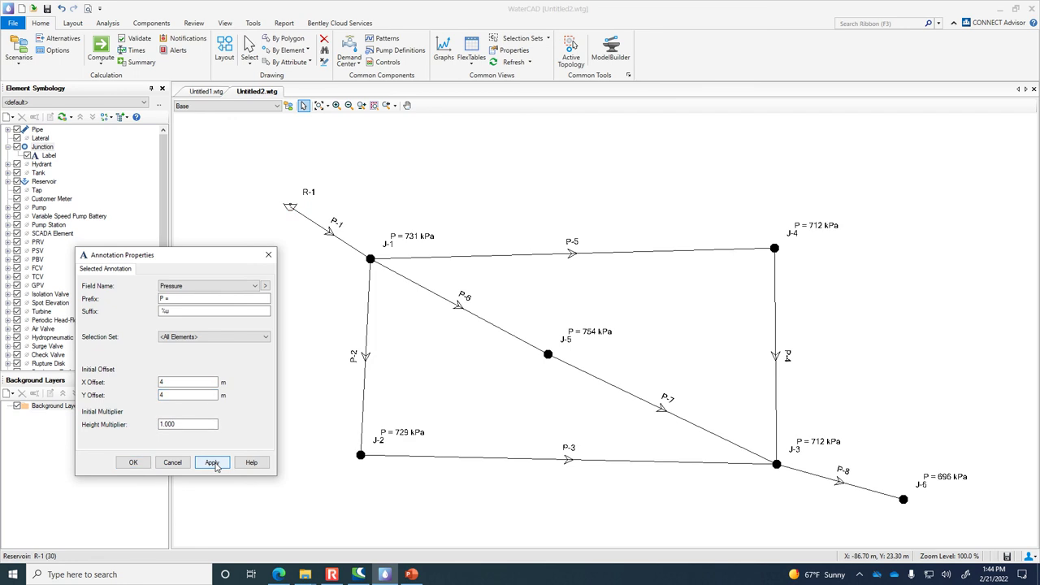
click(133, 463)
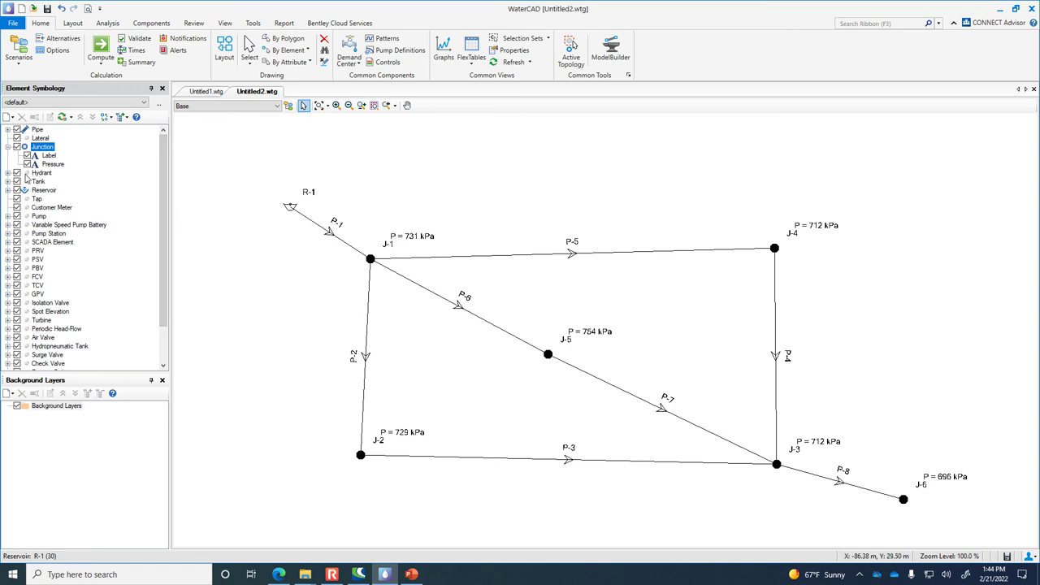
Add a new annotation to the Pipe entry in Element Symbology.
click(7, 130)
right_click(36, 131)
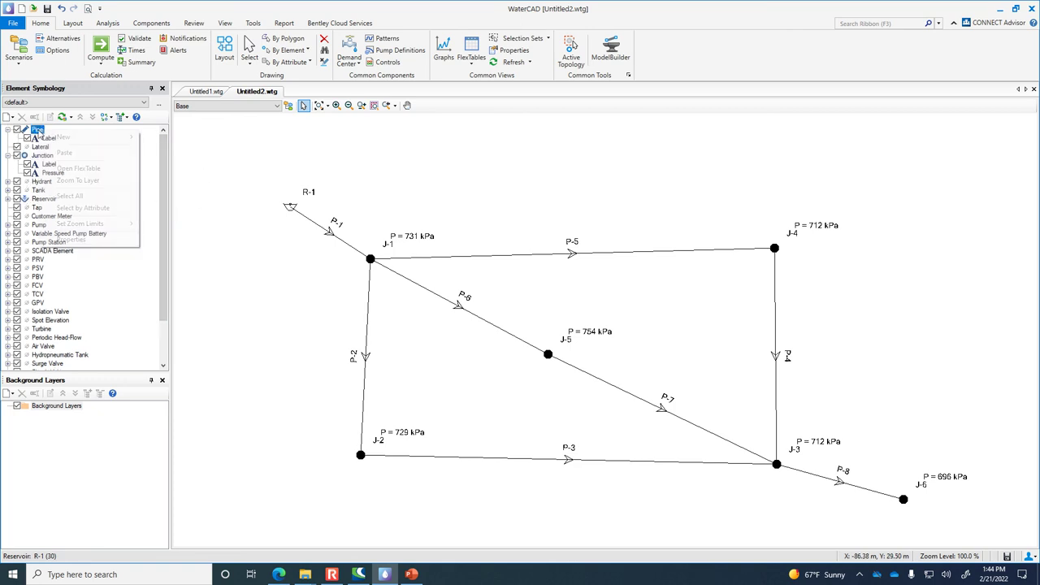
mouse_move(64, 137)
click(187, 140)
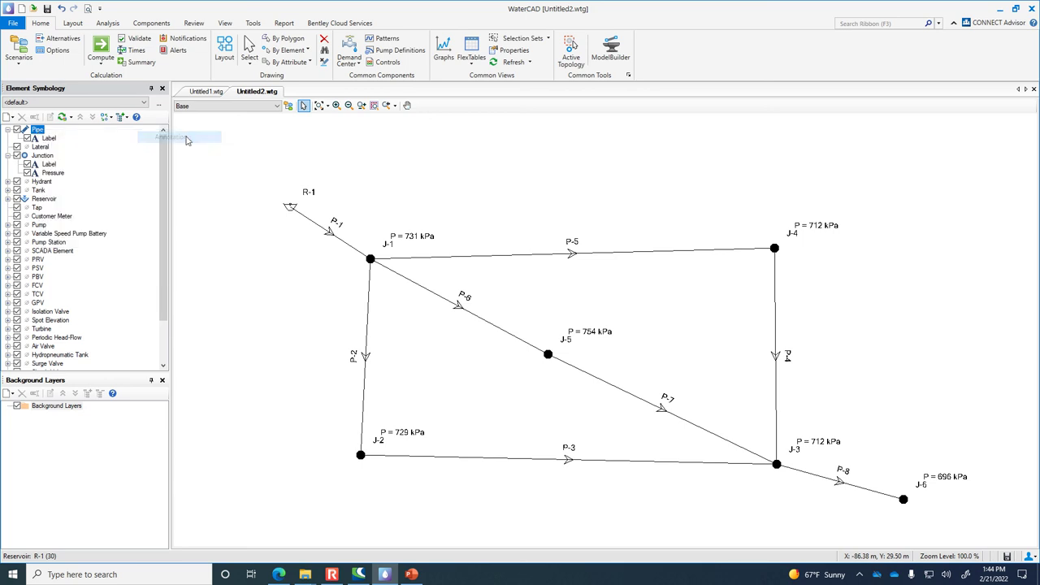
Annotate pipes with Diameter, prefix 'D =' and X/Y offsets of 4, then apply and confirm.
click(553, 204)
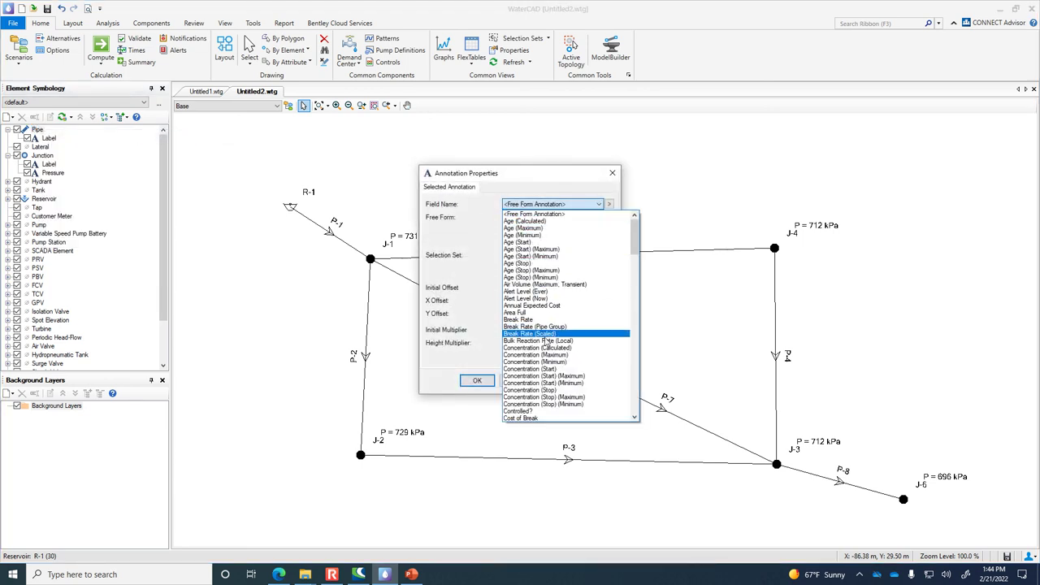
scroll(546, 346, down, 2)
click(536, 399)
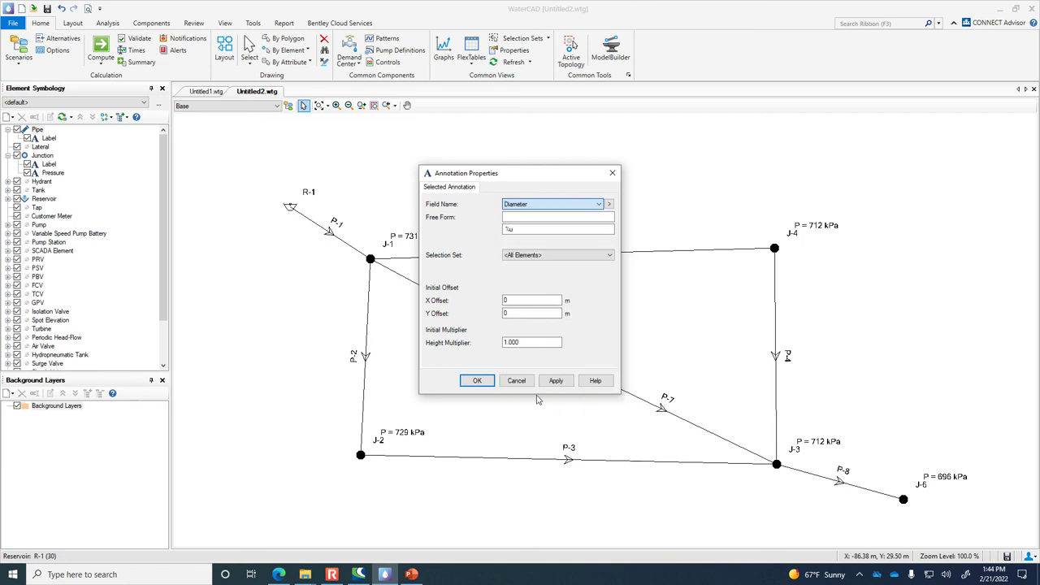
click(532, 215)
mouse_move(540, 174)
mouse_down()
mouse_move(545, 94)
mouse_move(125, 94)
mouse_move(190, 206)
mouse_move(204, 255)
mouse_up()
text(D =)
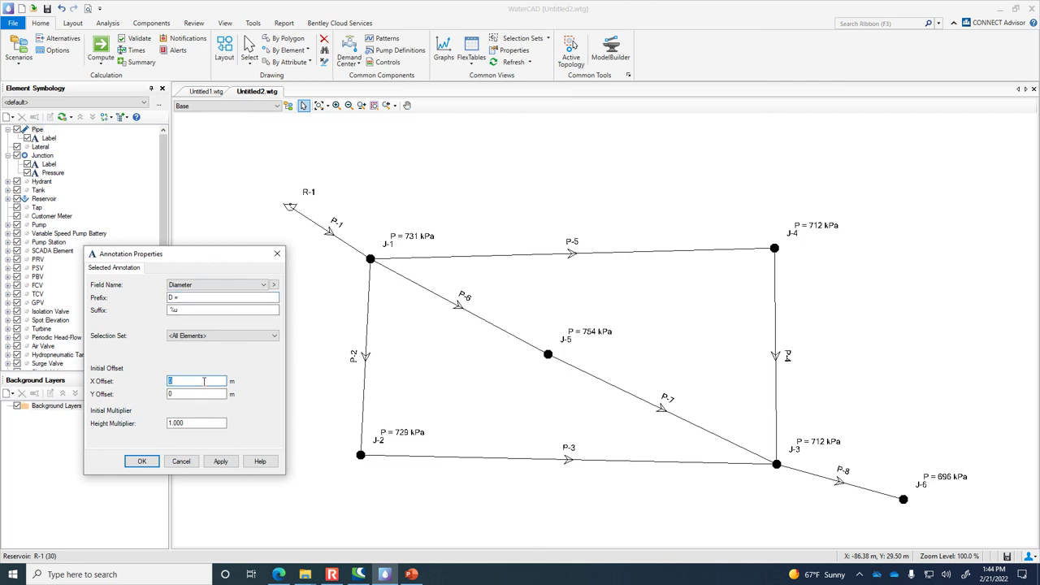
text(4)
key(Tab)
text(4)
key(Tab)
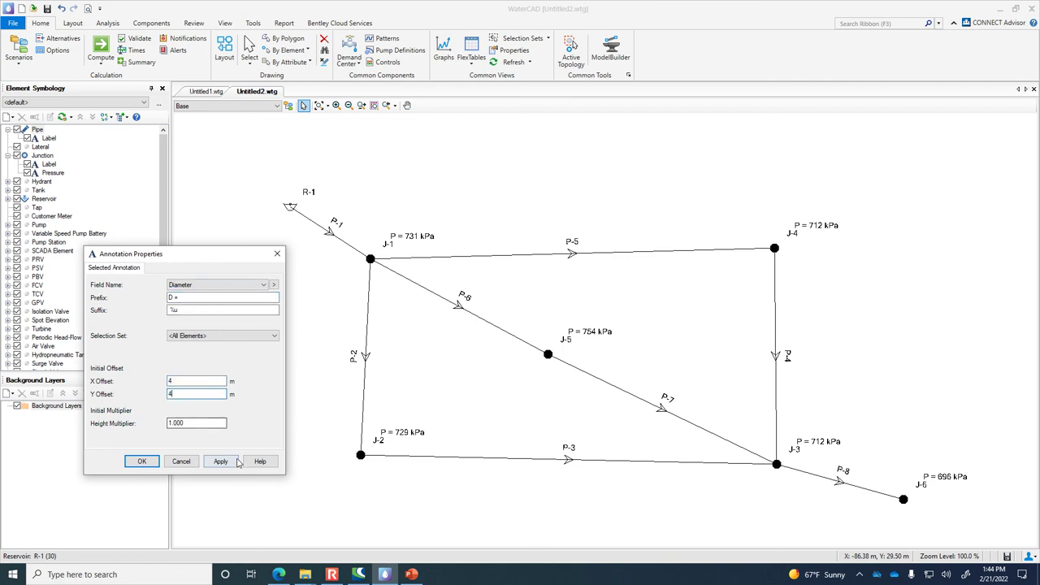
click(227, 467)
click(142, 461)
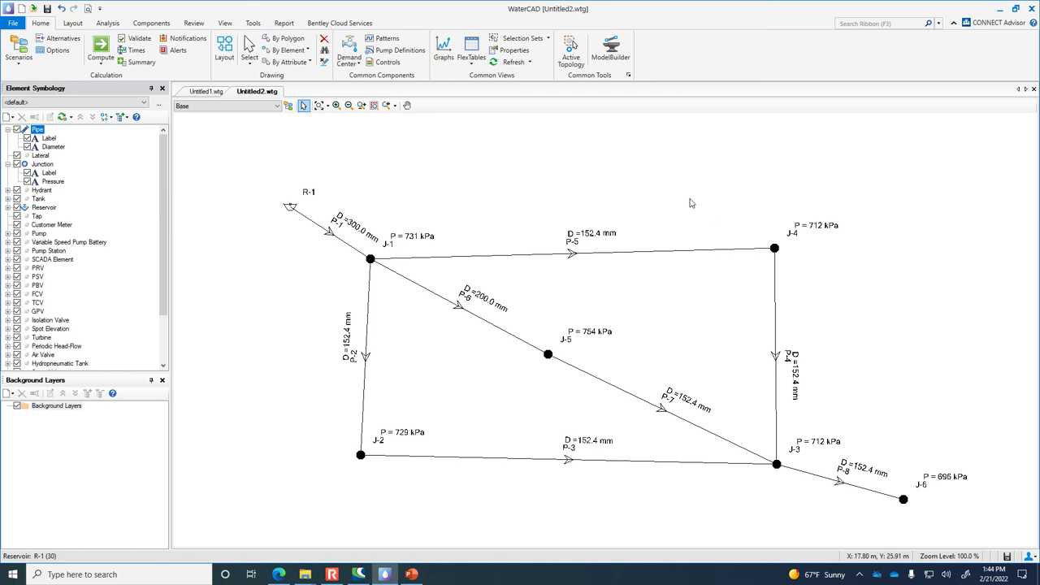
In the Pipe FlexTable, set P-5's diameter to 100 mm and recompute the network.
click(472, 62)
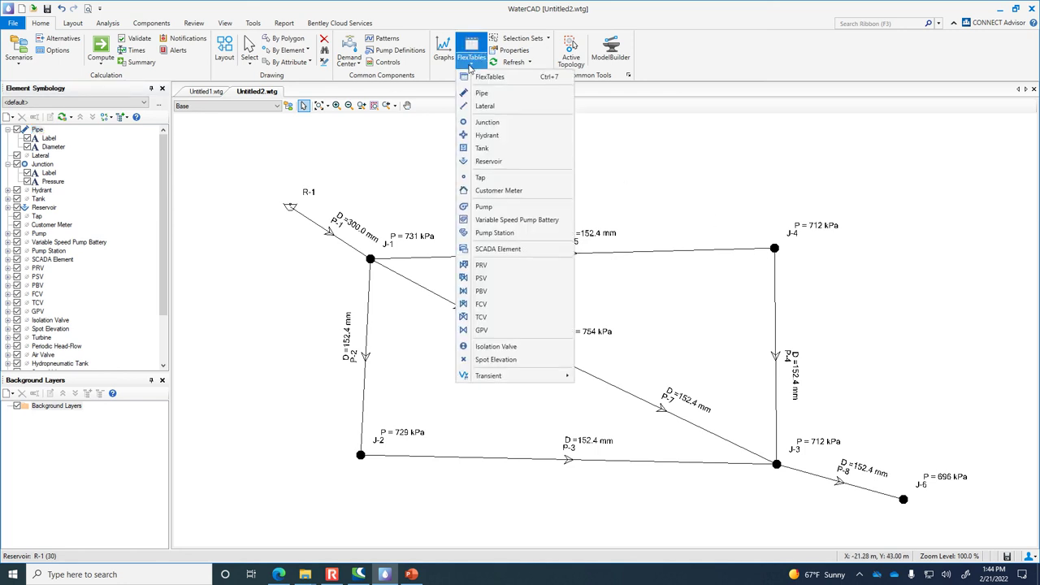
click(502, 93)
drag(567, 142, 241, 300)
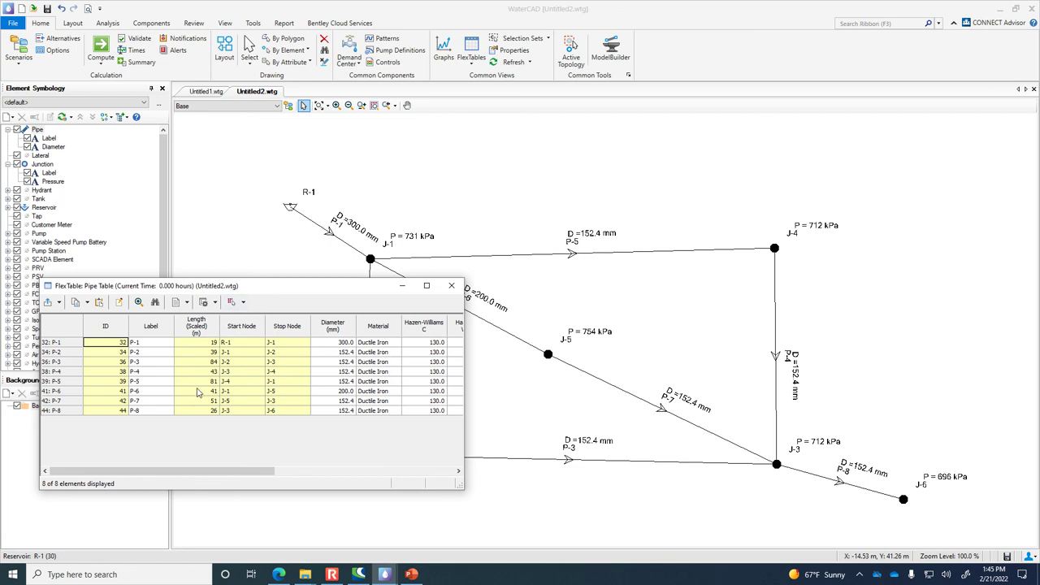
click(341, 384)
text(10)
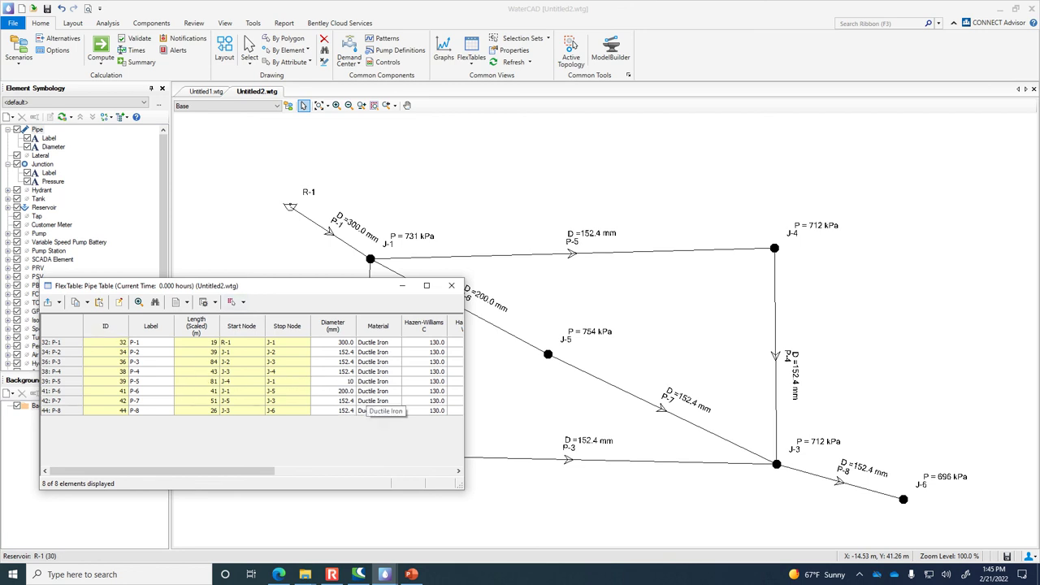
text(0)
key(Return)
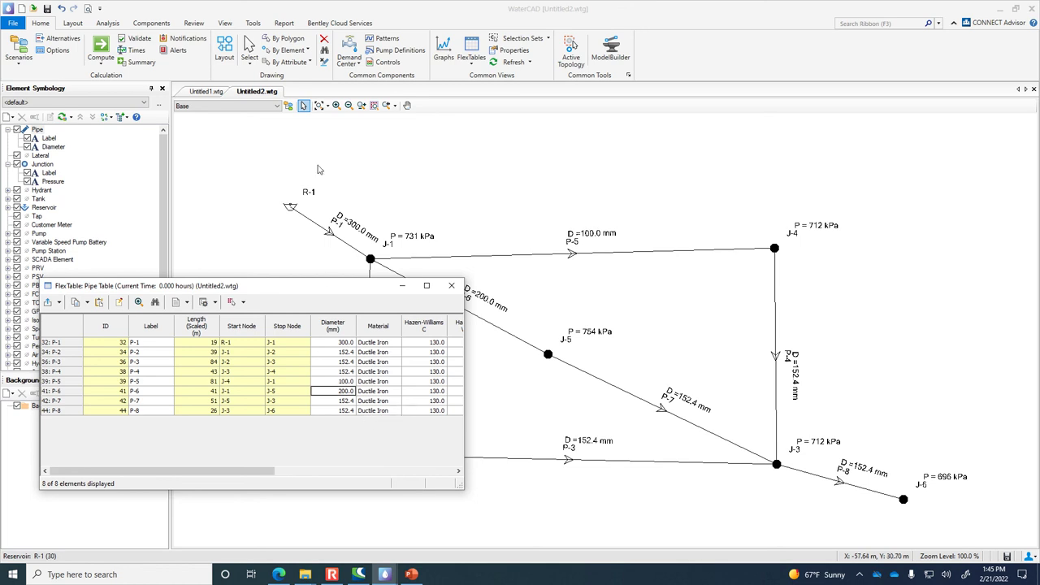
drag(316, 292, 288, 349)
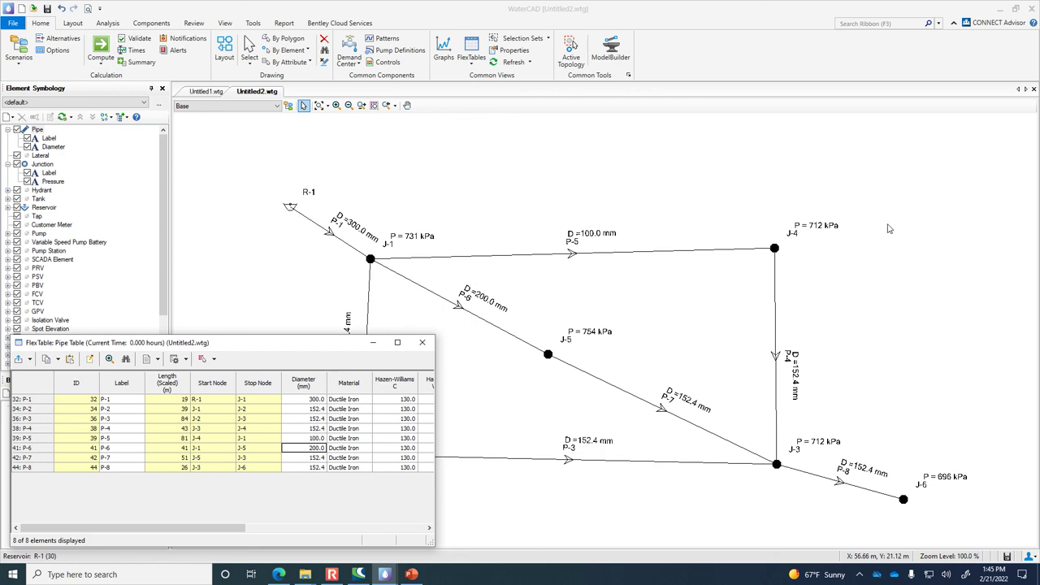
click(101, 49)
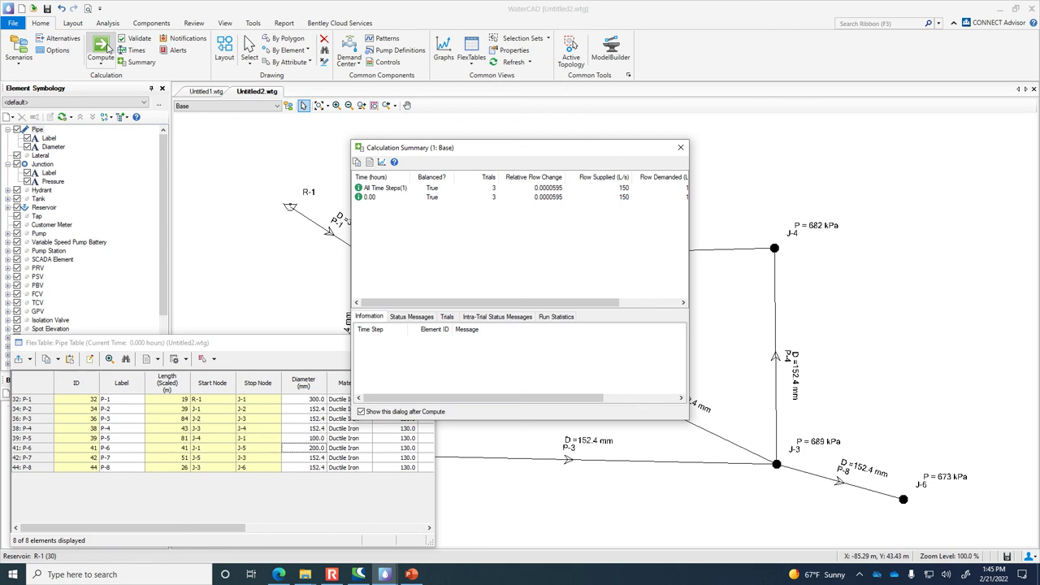
click(680, 147)
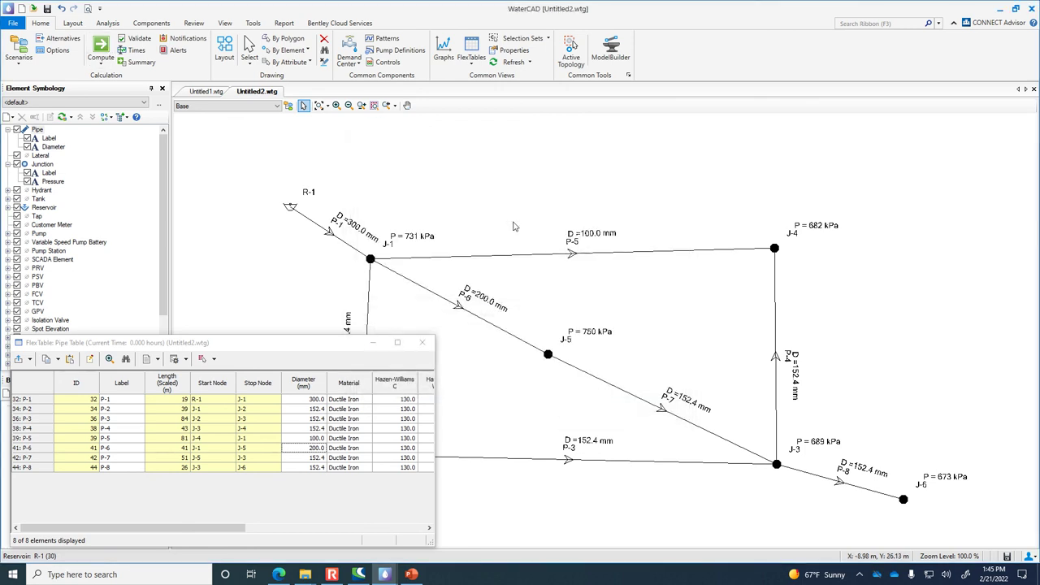
Reduce P-5's diameter to 50 mm and recompute the network.
click(319, 439)
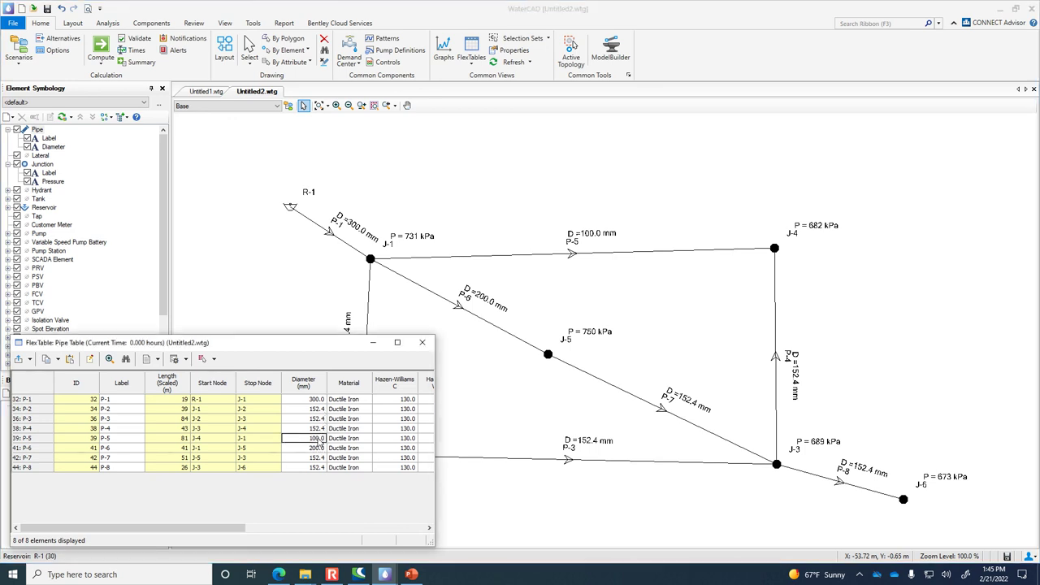
click(318, 439)
text(50)
key(Return)
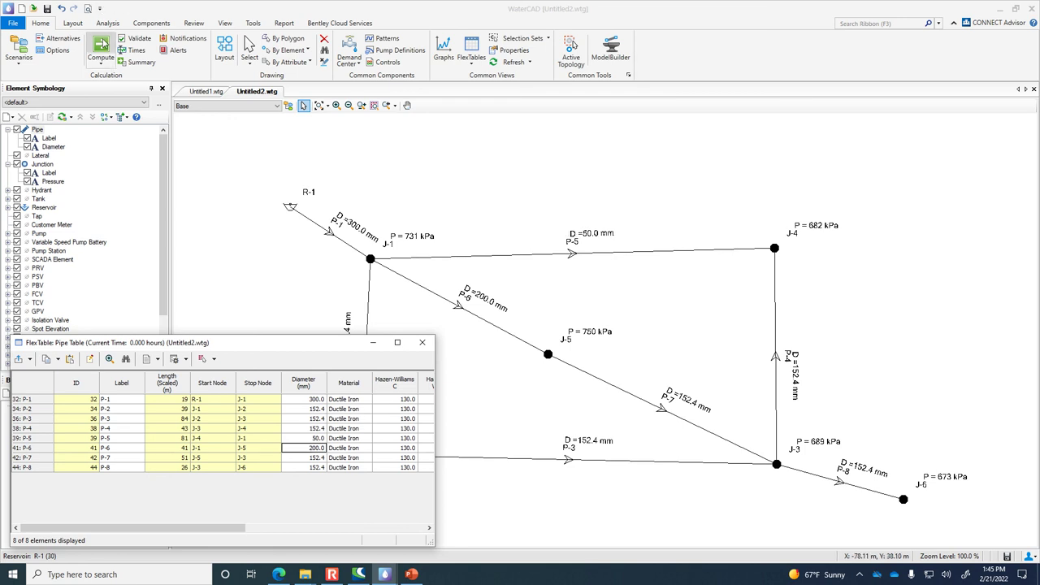
click(102, 49)
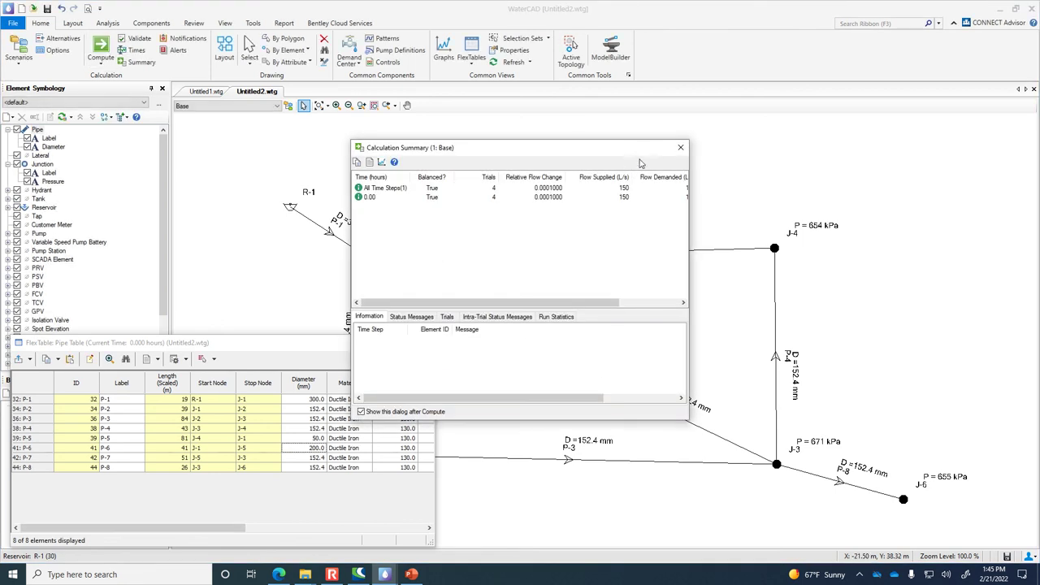
click(680, 147)
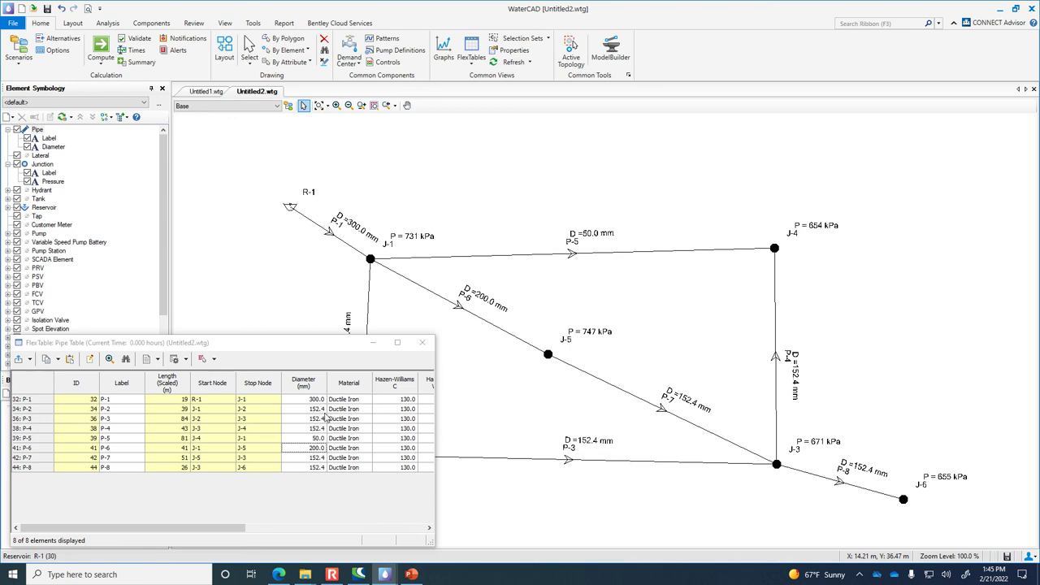
Global-edit the Diameter column to 50 mm for all pipes and recompute.
right_click(312, 390)
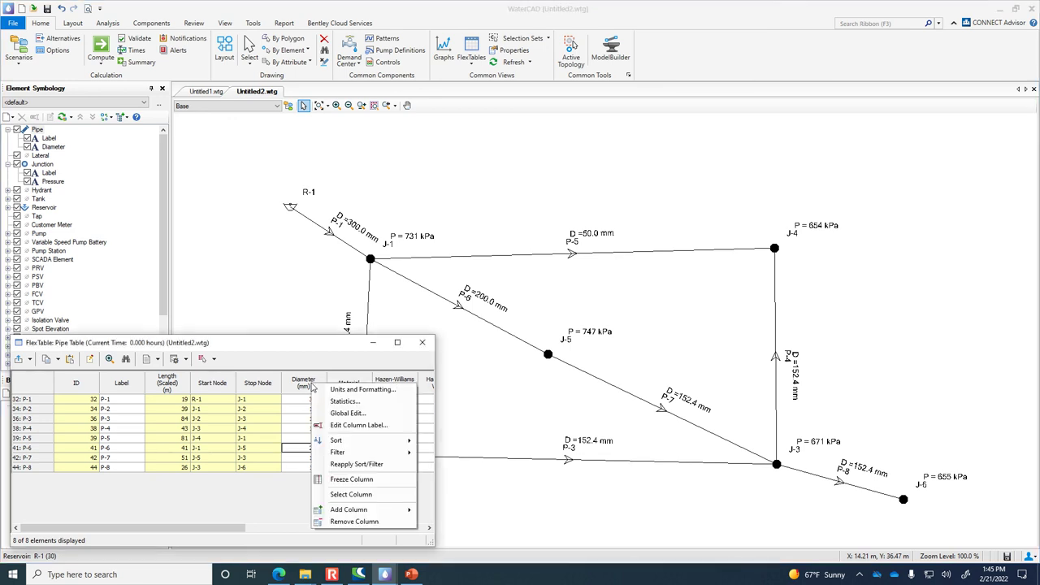
click(348, 414)
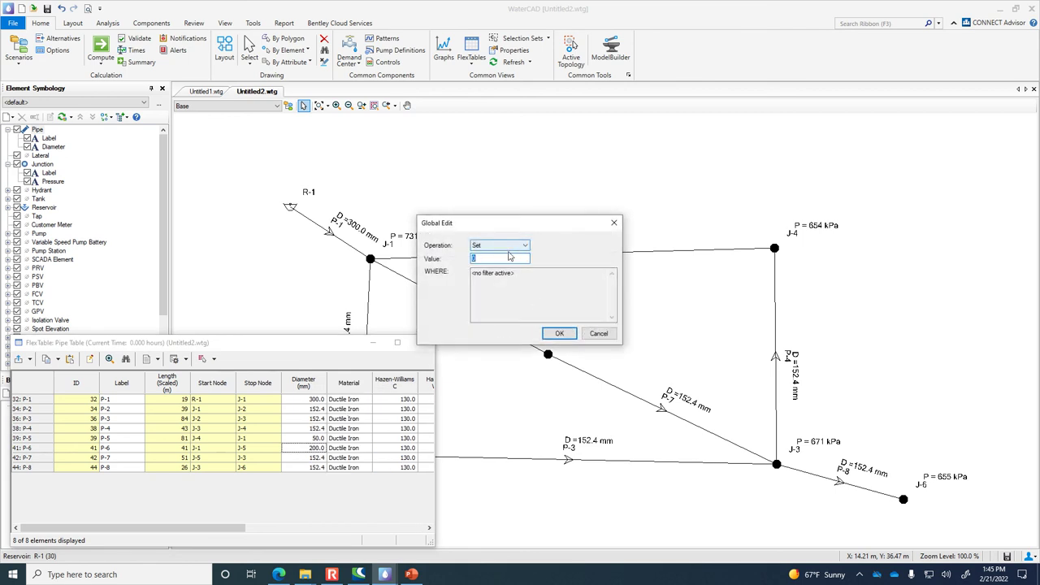
click(559, 333)
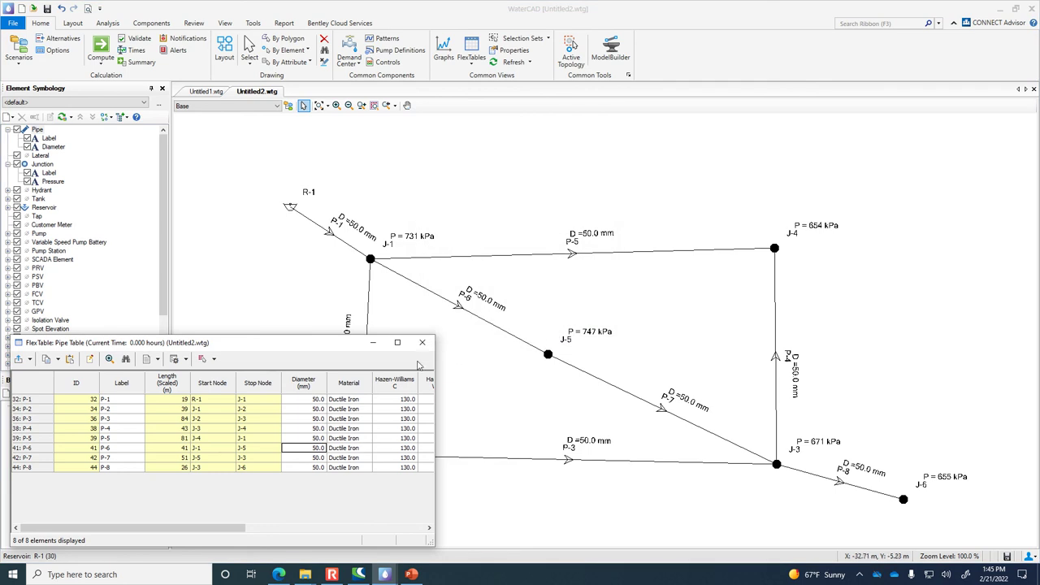
click(103, 50)
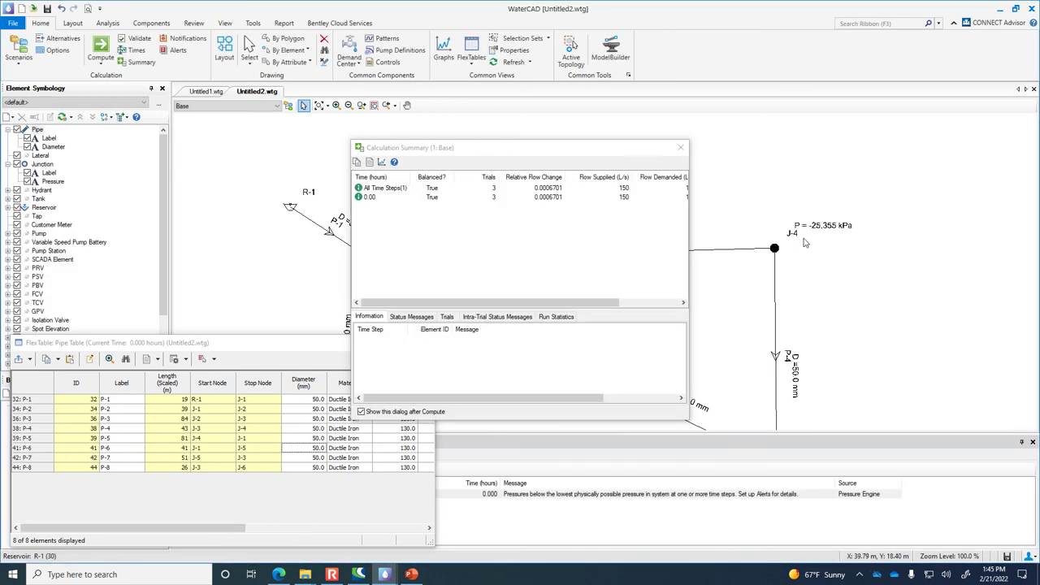
click(686, 147)
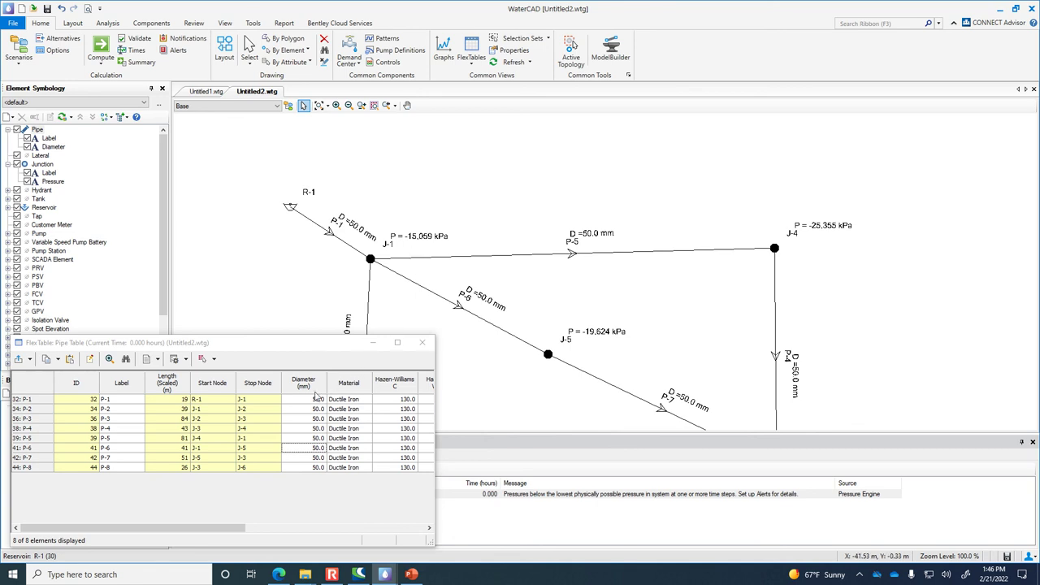
Global-edit the Diameter column to 100 mm for all pipes and recompute.
right_click(317, 395)
click(345, 409)
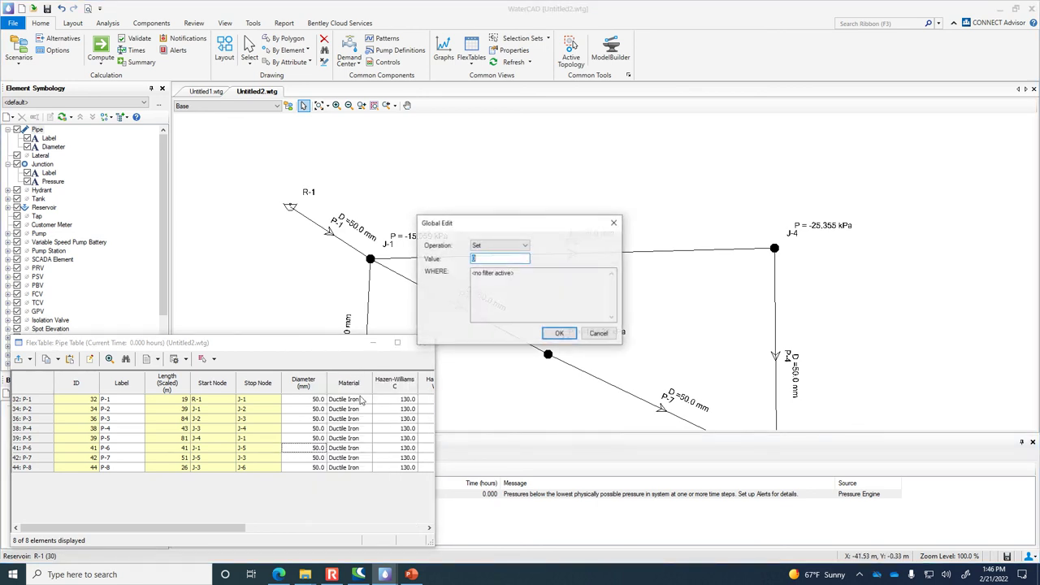
text(100)
key(Return)
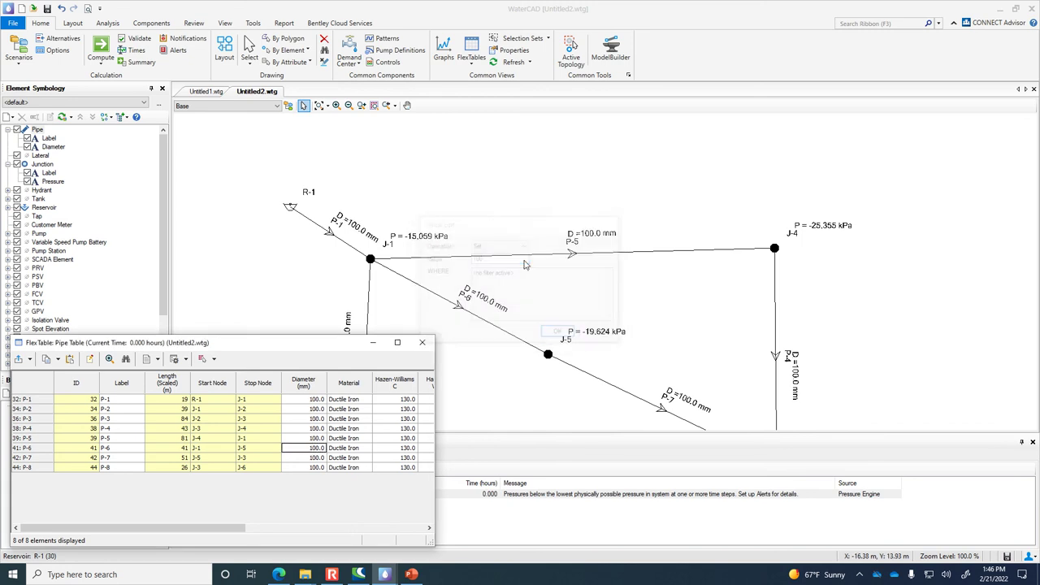
click(102, 50)
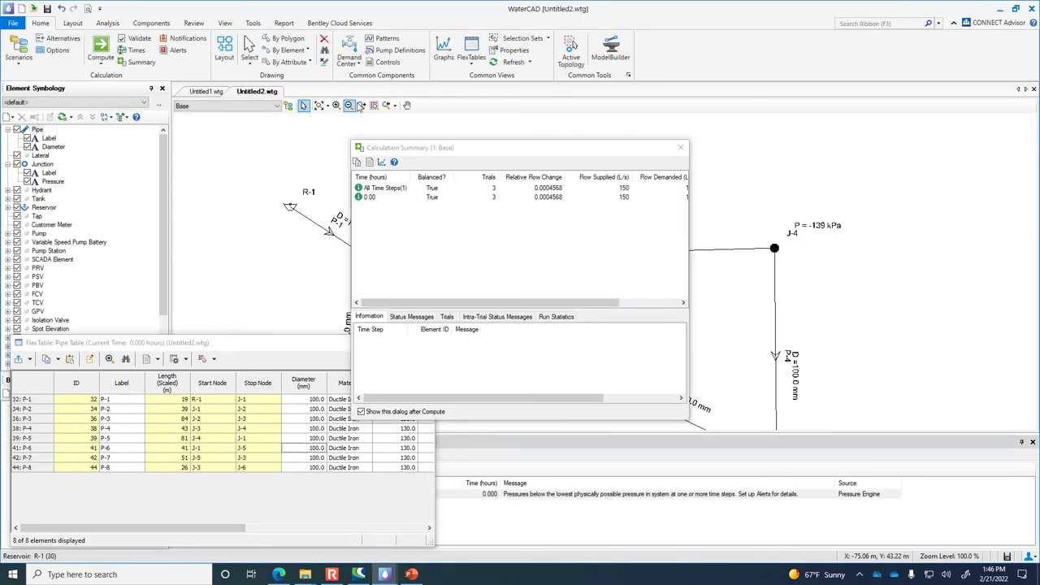
Move the Calculation Summary aside, select P-1's diameter cell, and close the summary.
drag(603, 160, 766, 316)
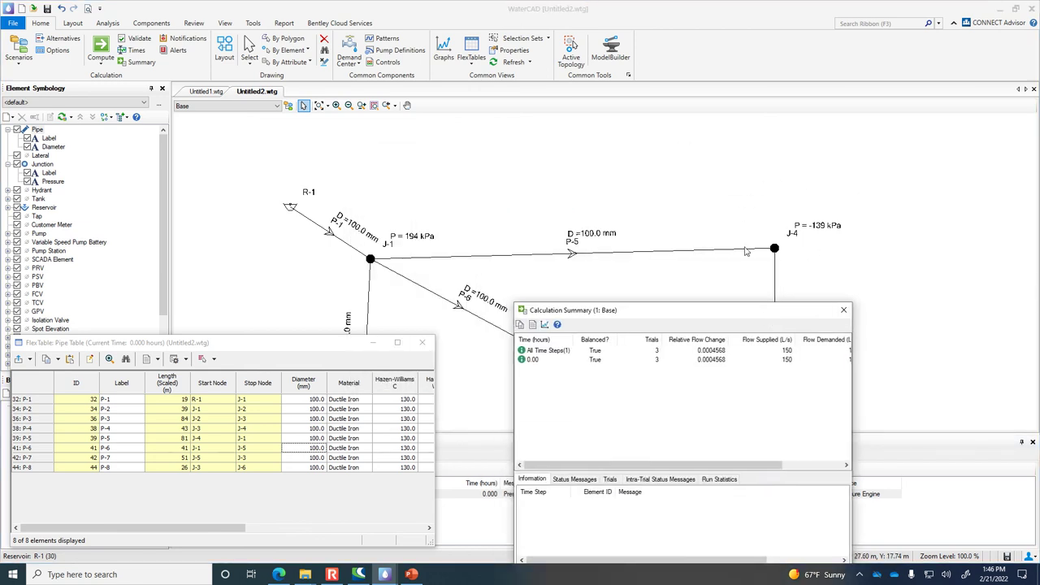
mouse_move(777, 314)
mouse_down()
mouse_move(778, 253)
mouse_move(1029, 121)
mouse_move(816, 79)
mouse_move(767, 116)
mouse_up()
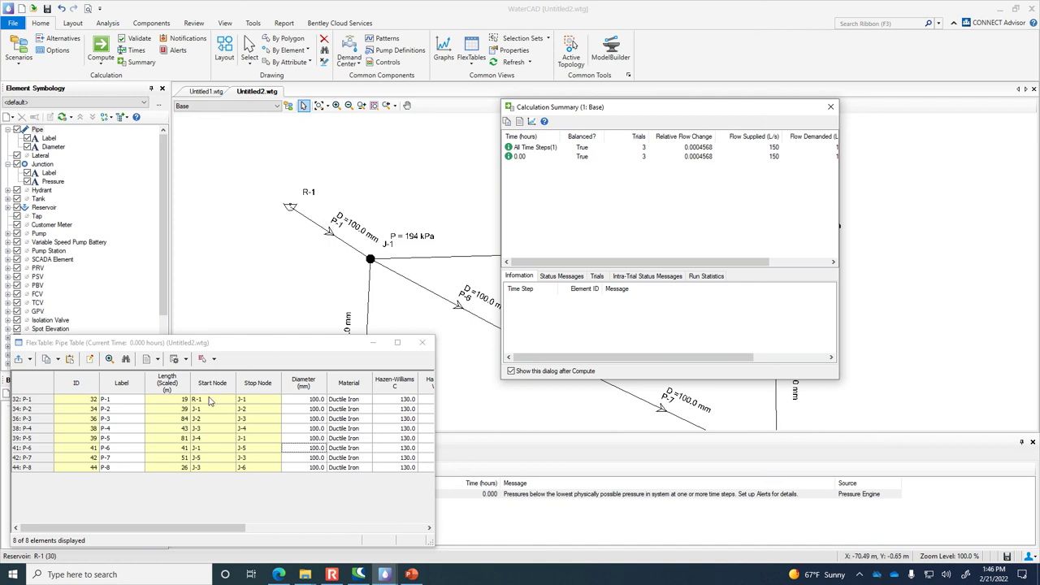
click(312, 400)
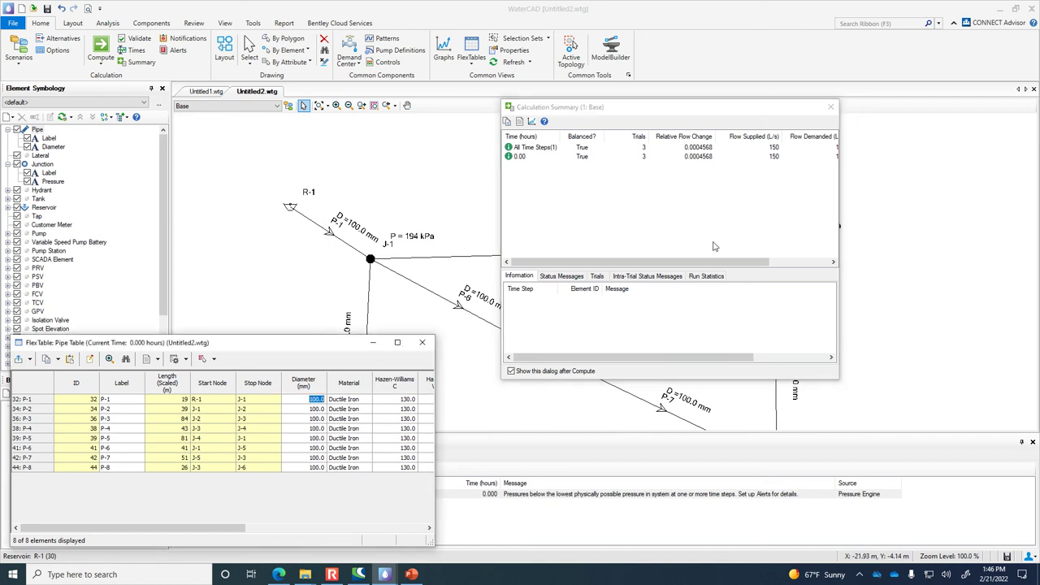
click(831, 106)
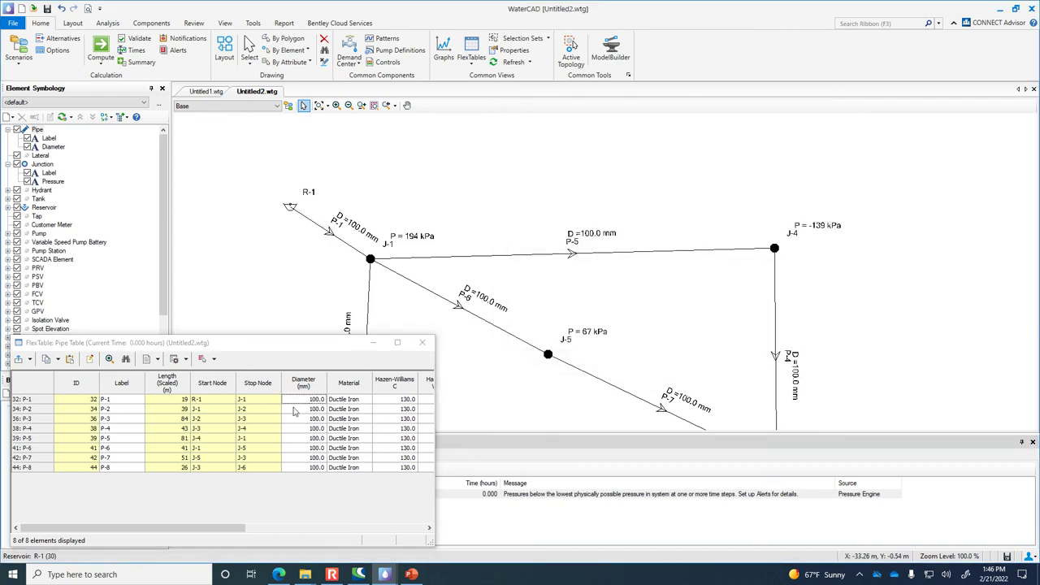
Change pipe P-1's diameter to 200 mm, recompute, and zoom the drawing.
click(308, 399)
click(307, 399)
text(200)
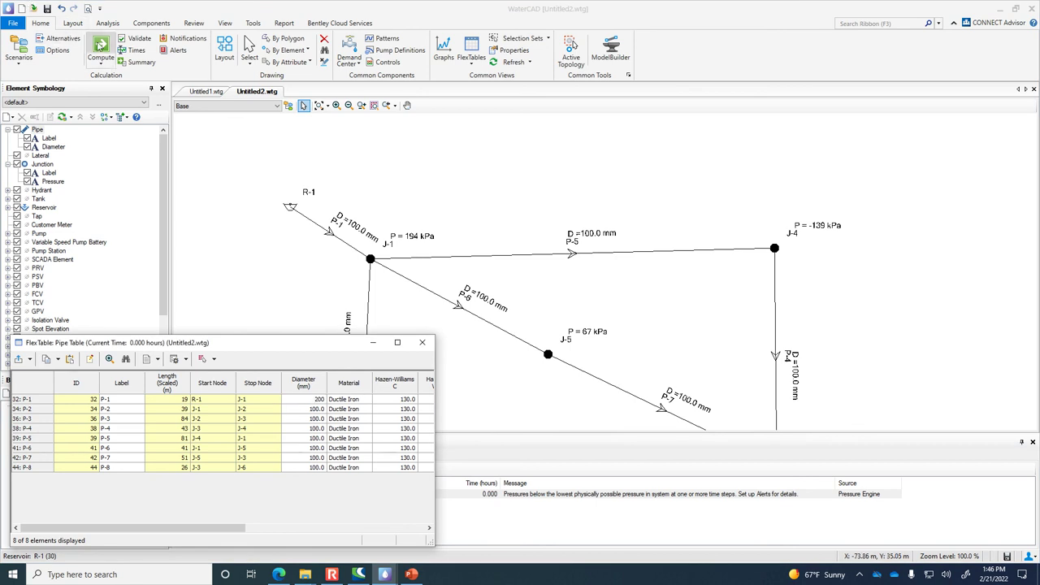
click(102, 50)
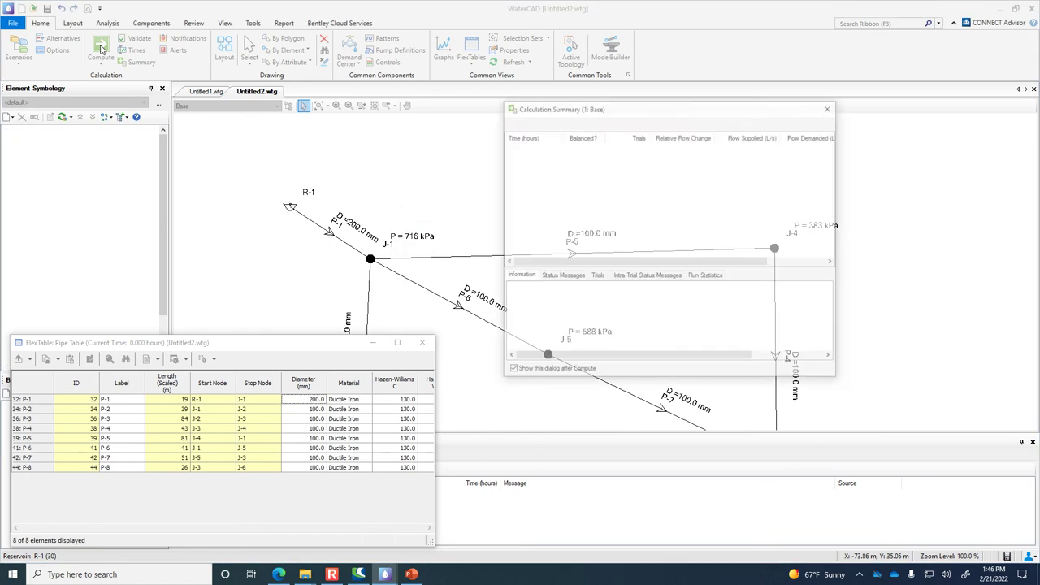
click(830, 107)
scroll(806, 171, down, 1)
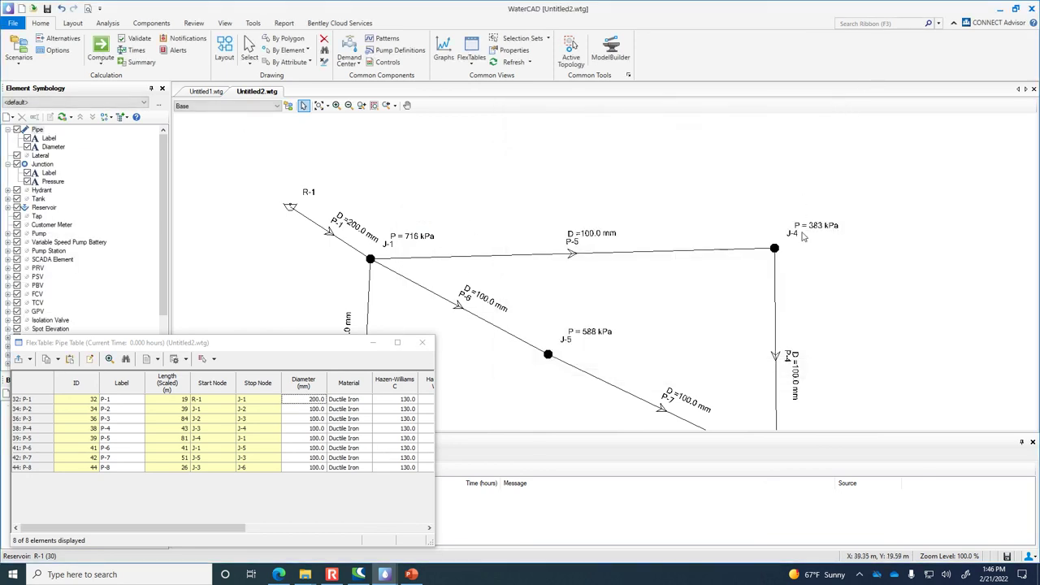
scroll(818, 291, down, 1)
scroll(818, 293, up, 3)
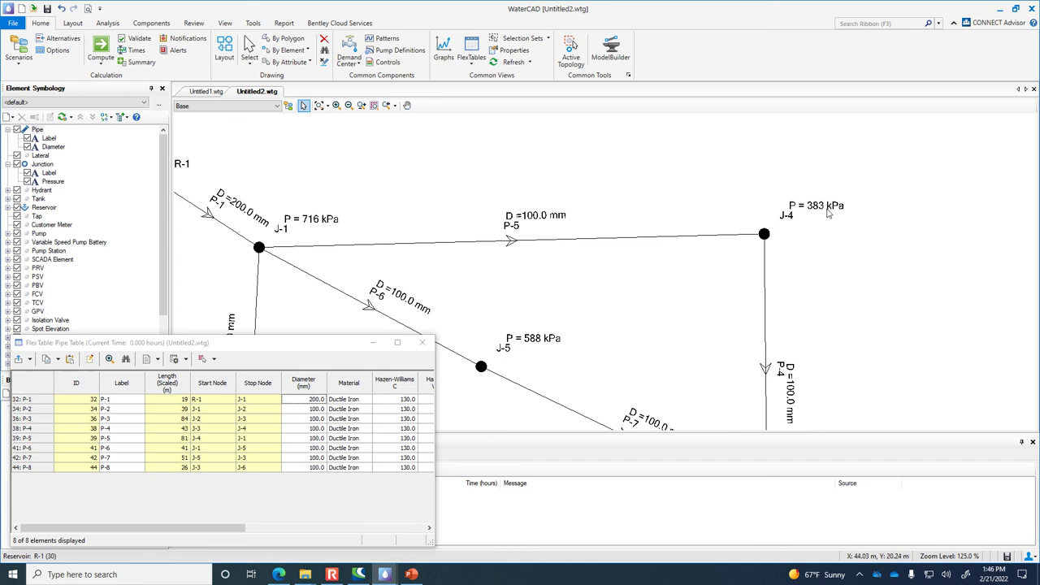
scroll(821, 258, down, 1)
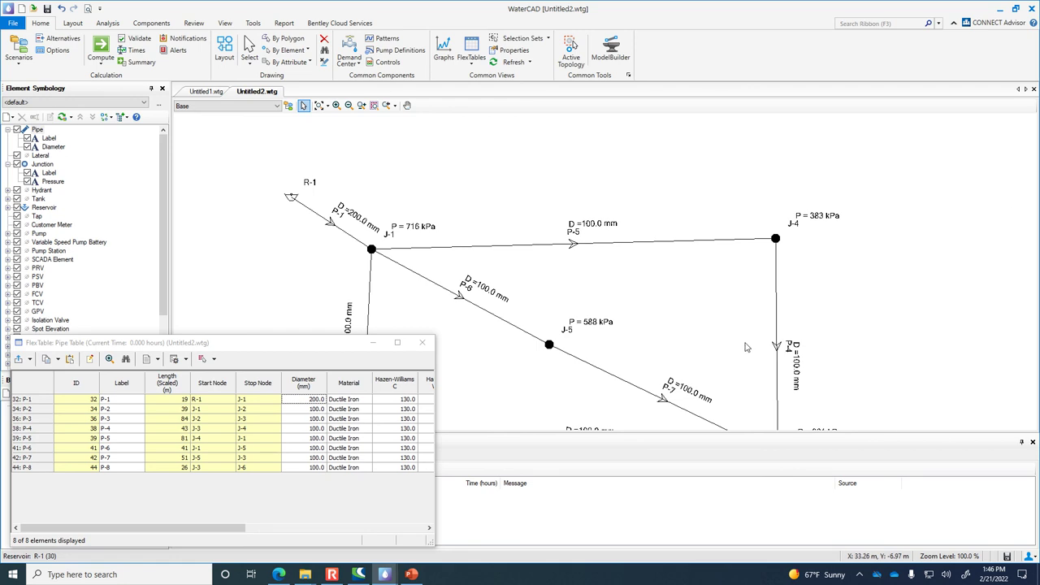
Zoom to extents to fit the whole pipe network in the view.
click(319, 105)
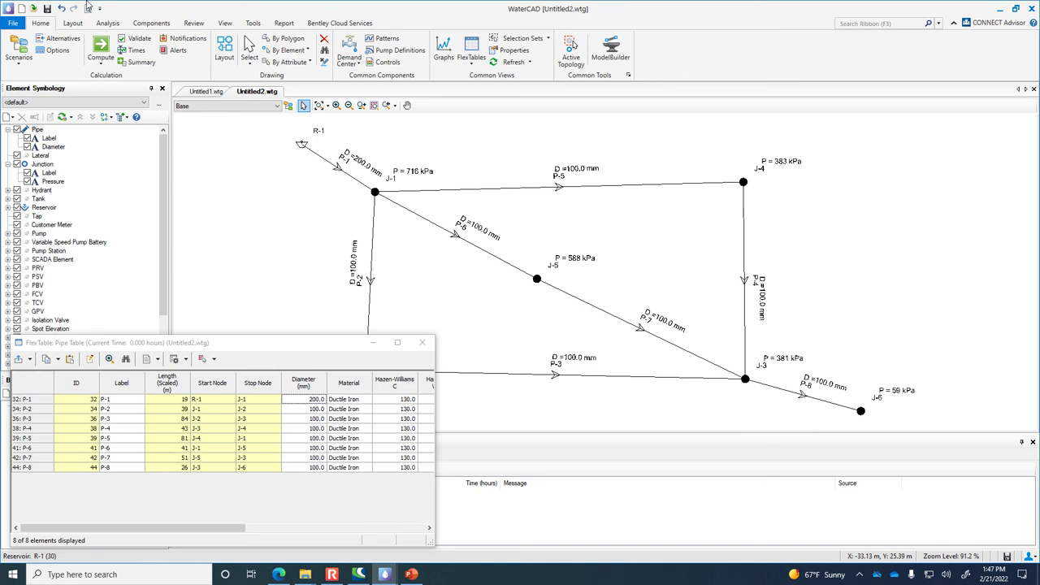
In Edge, close the Blackboard course page, then bring PowerPoint to the front.
click(278, 575)
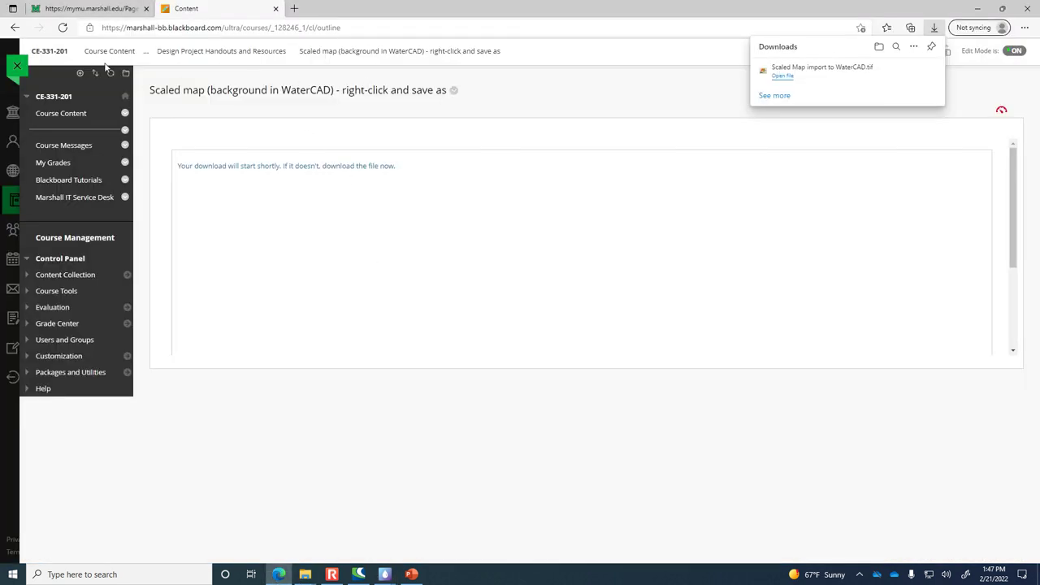
click(18, 67)
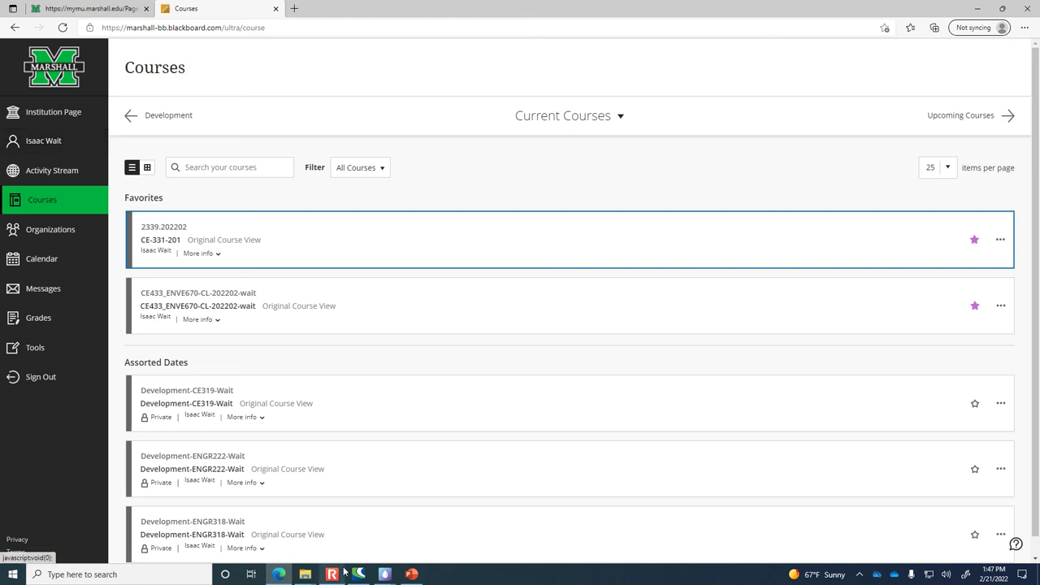
click(409, 575)
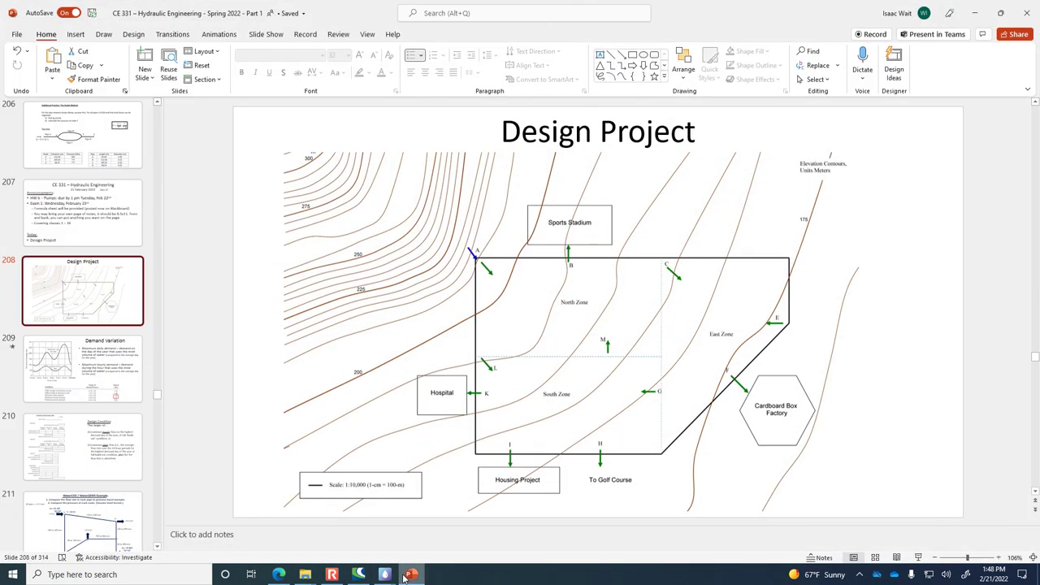
Scroll through the slide thumbnails, then bring the WaterCAD model back to the front.
scroll(122, 423, down, 1)
scroll(122, 424, down, 1)
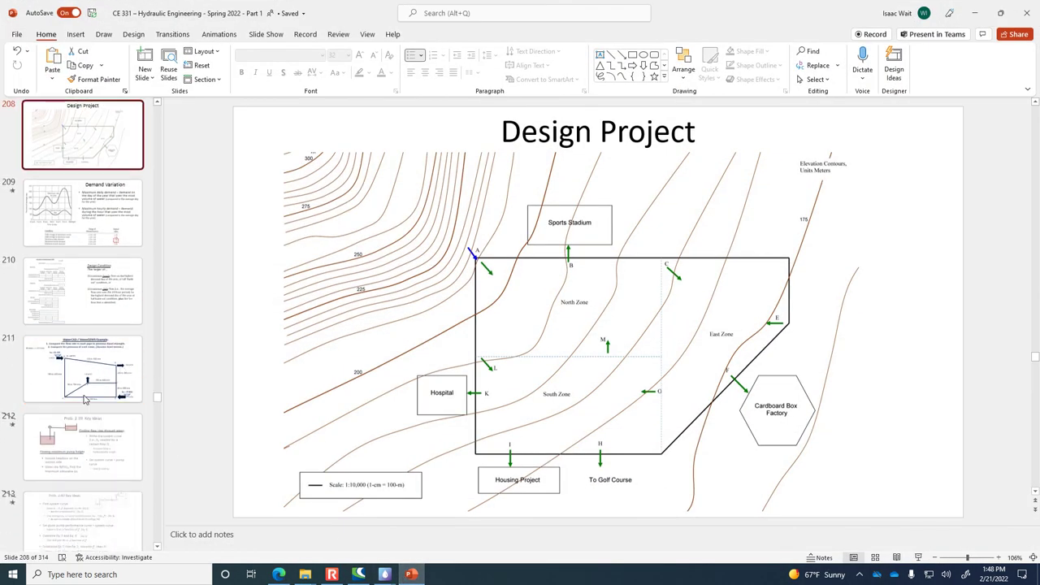
mouse_move(383, 576)
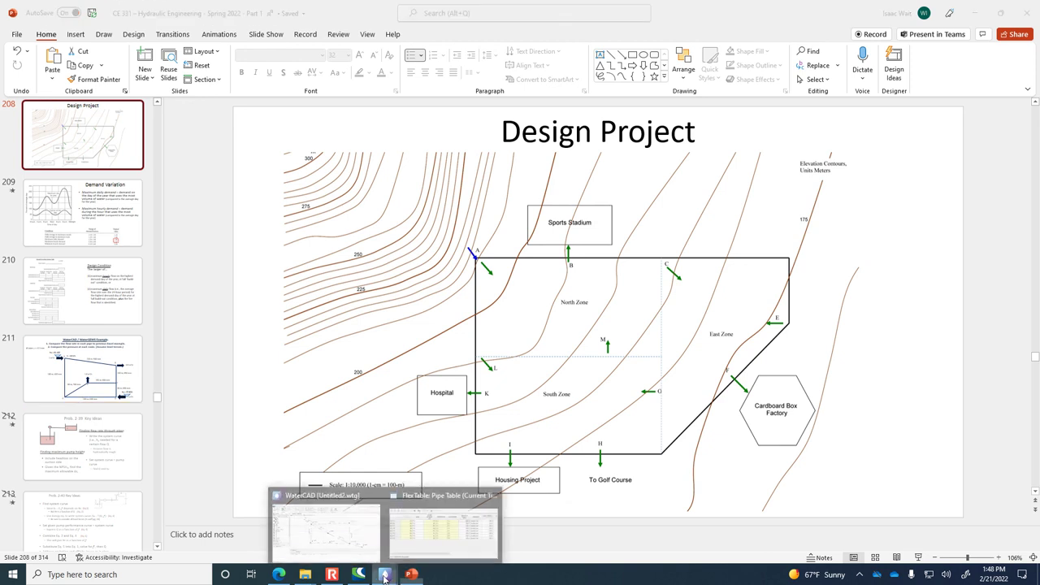
click(417, 535)
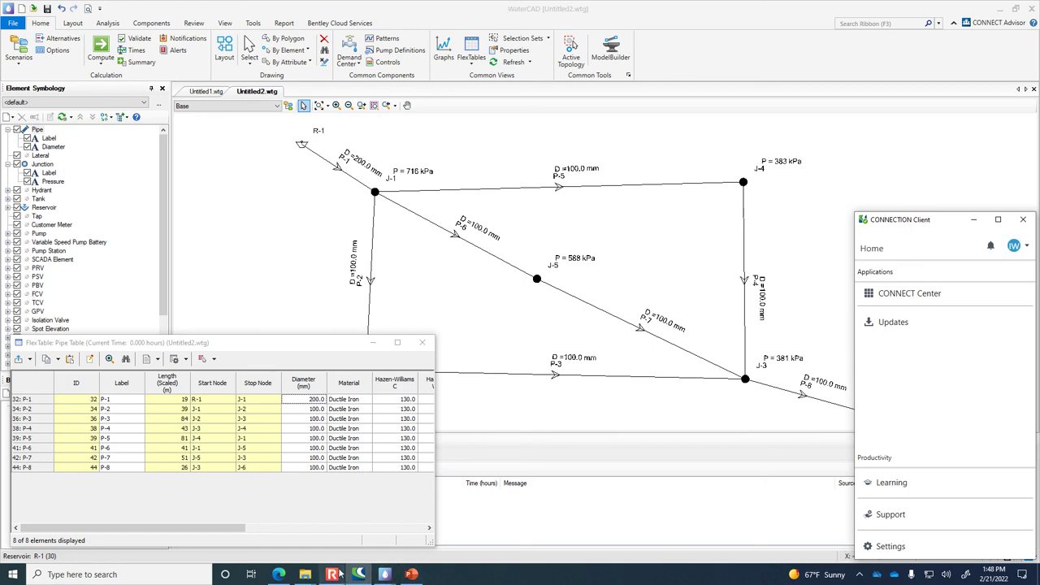
Pass through Edge and WaterCAD, then show PowerPoint slide 211, the WaterCAD / WaterGEMS Example.
mouse_move(339, 574)
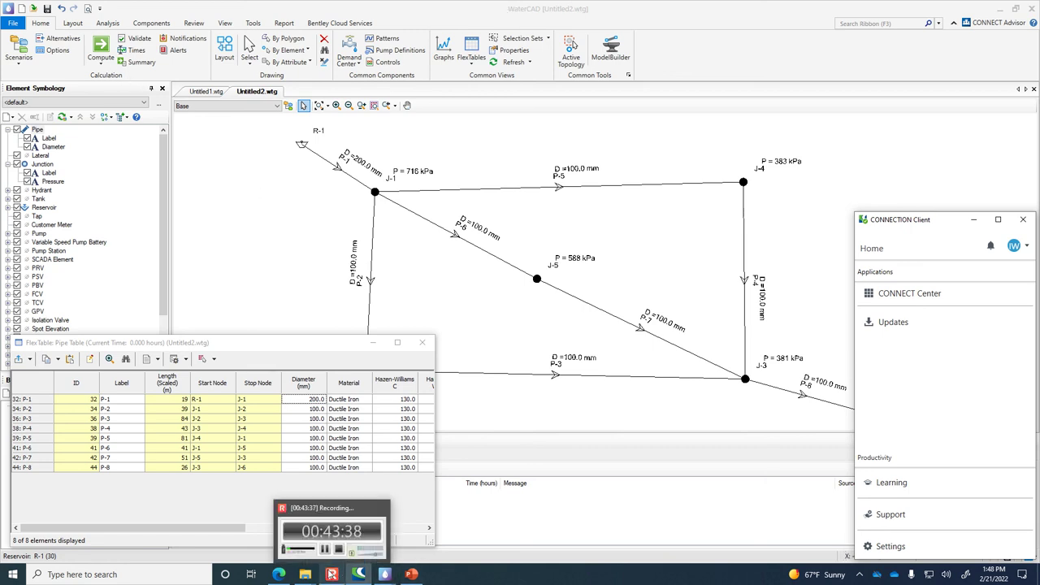
click(281, 573)
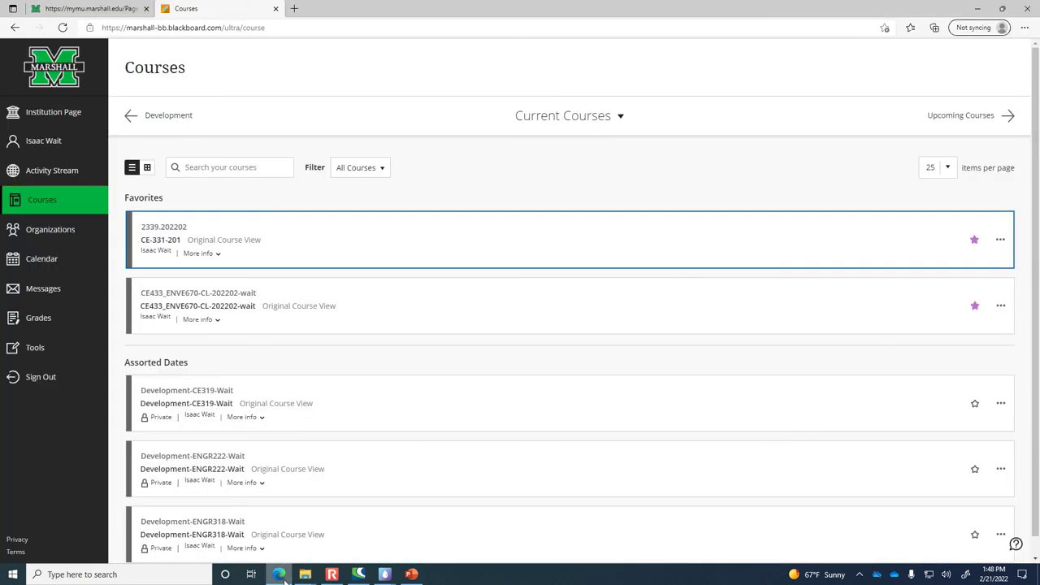
click(357, 574)
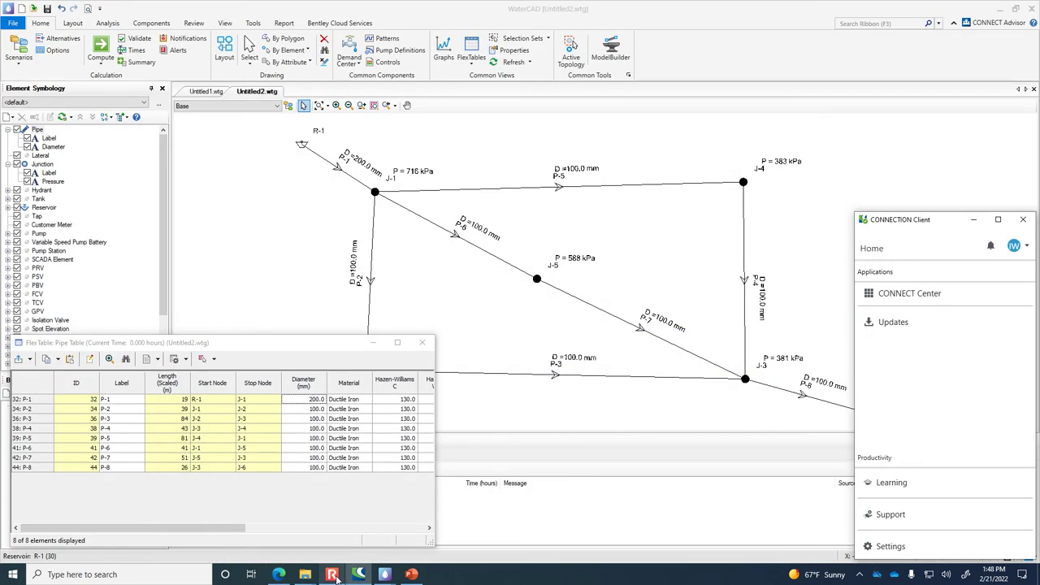
mouse_move(358, 575)
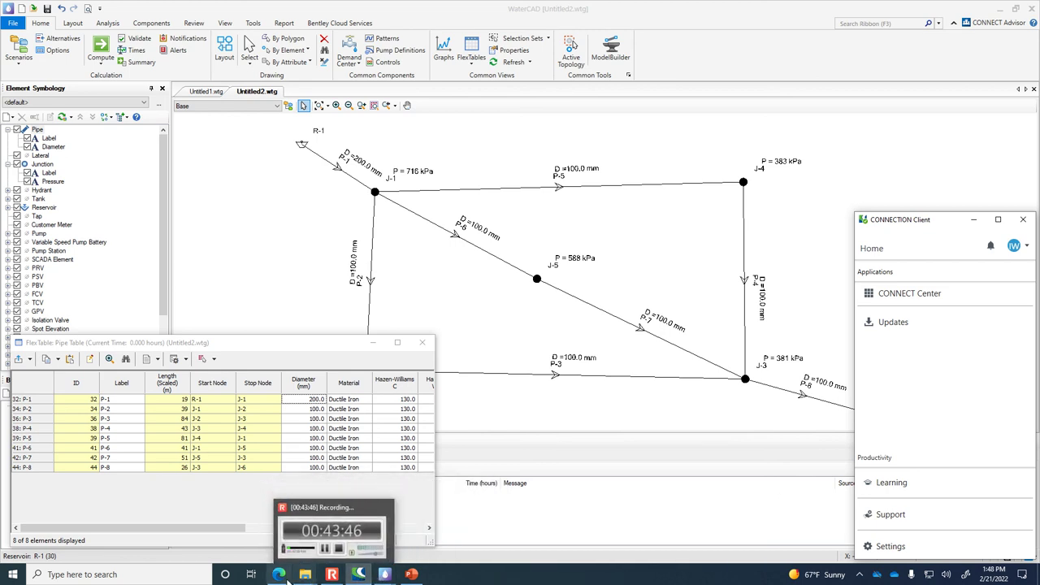
click(412, 575)
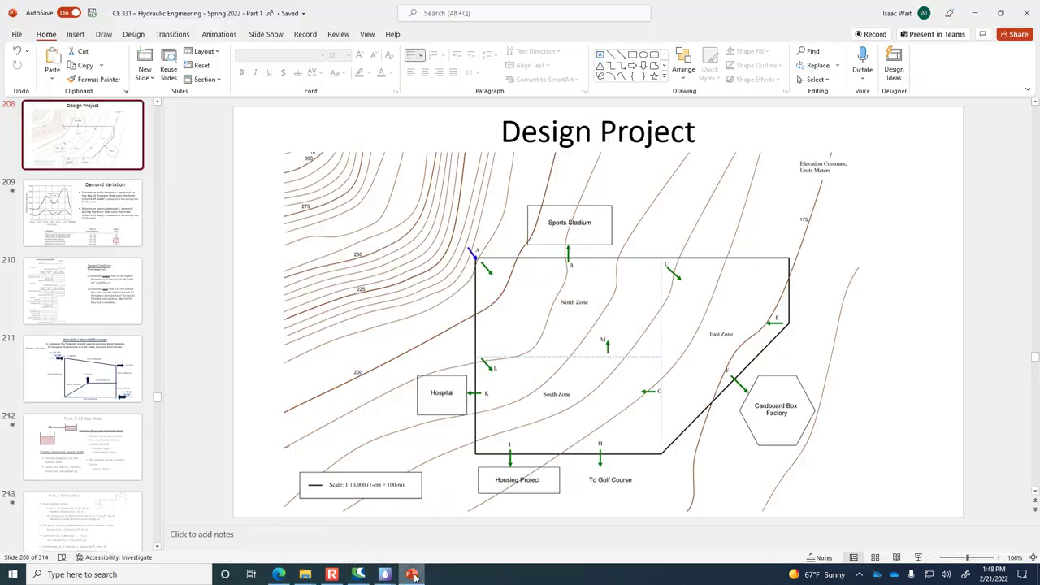
click(138, 365)
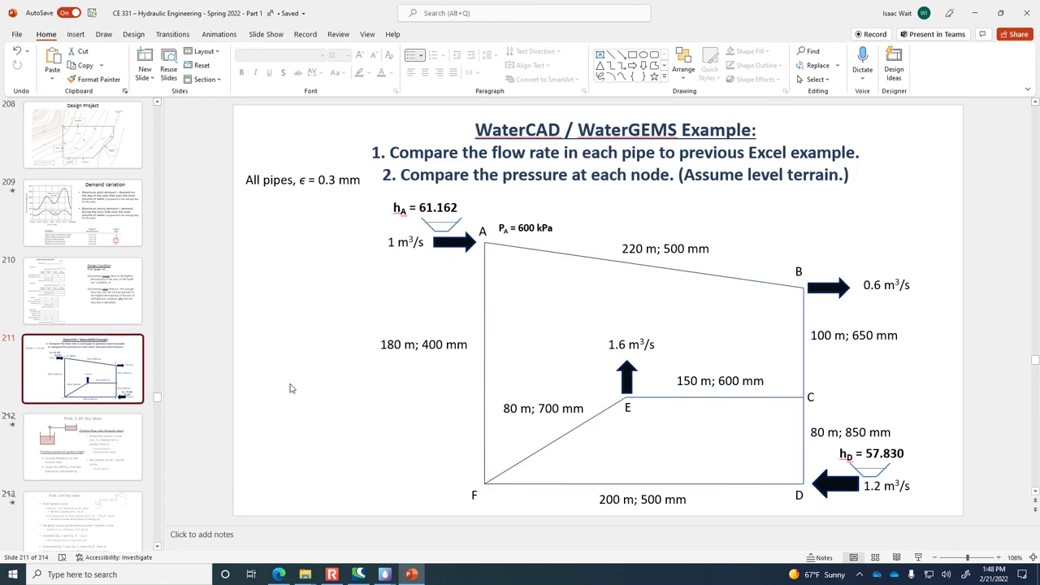